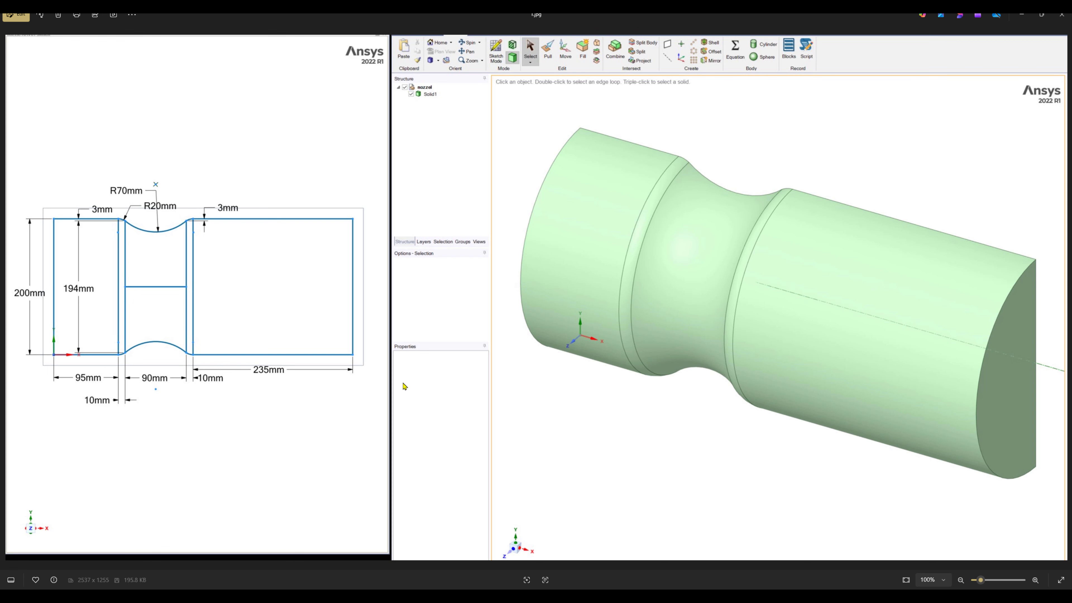
- Examine the nozzle's velocity-magnitude pathlines from several angles
key(Right)
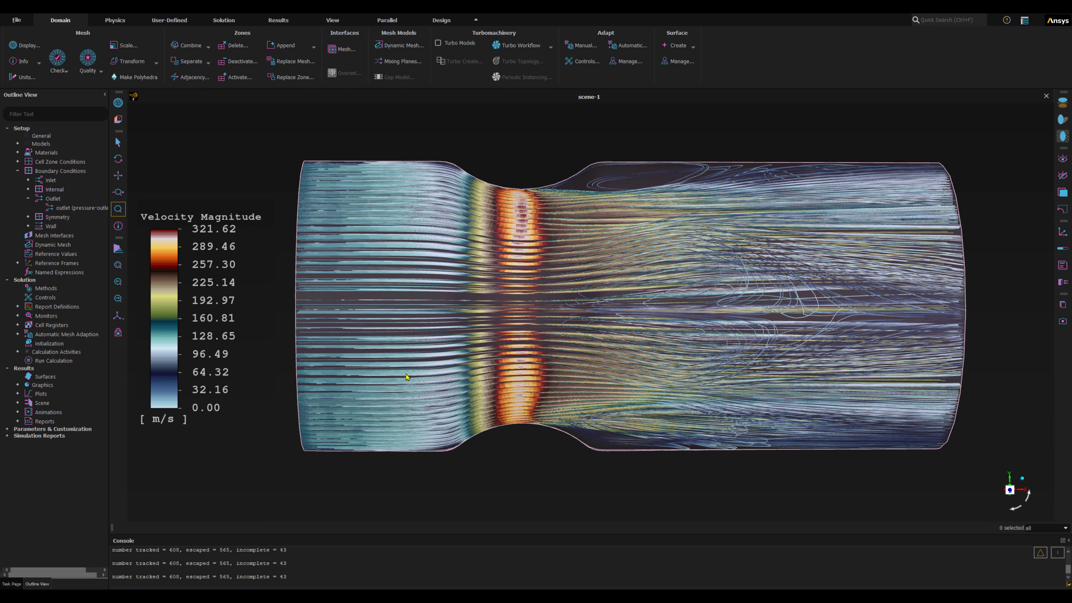
drag(406, 376, 613, 387)
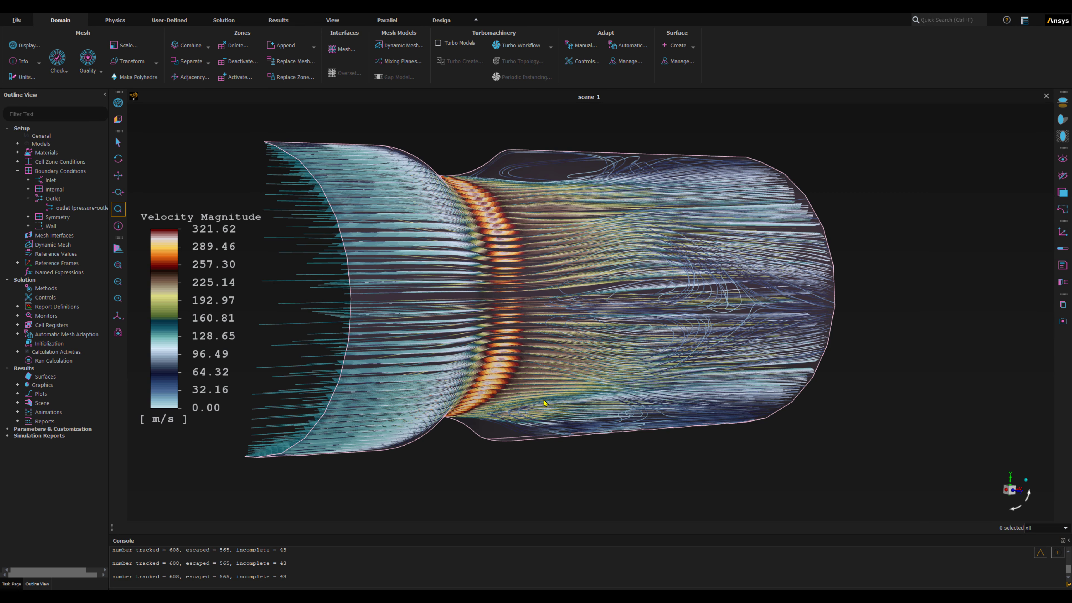
scroll(543, 403, down, 2)
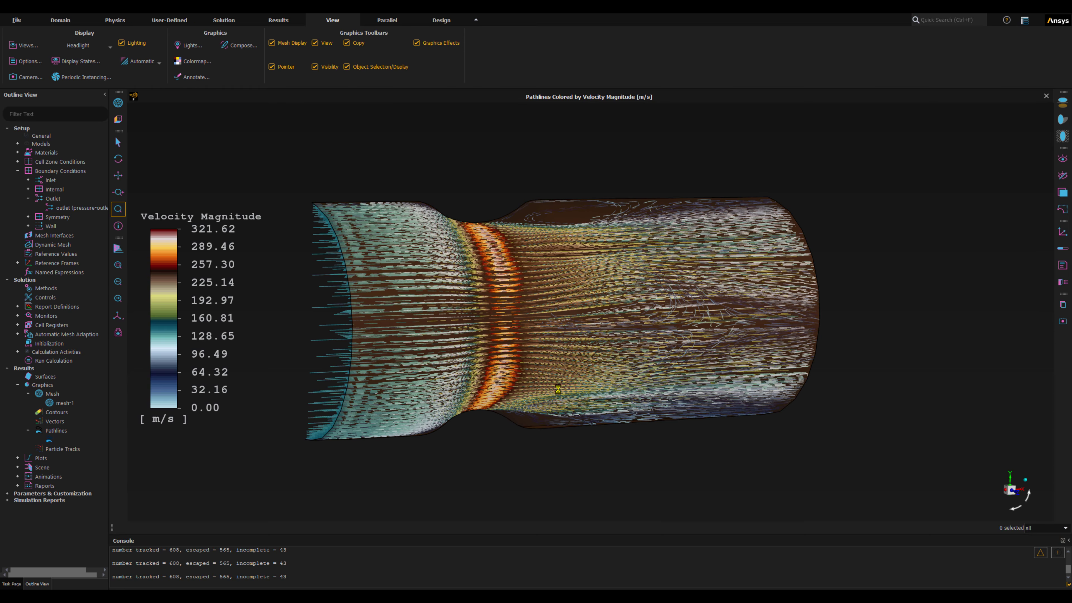
drag(496, 388, 435, 392)
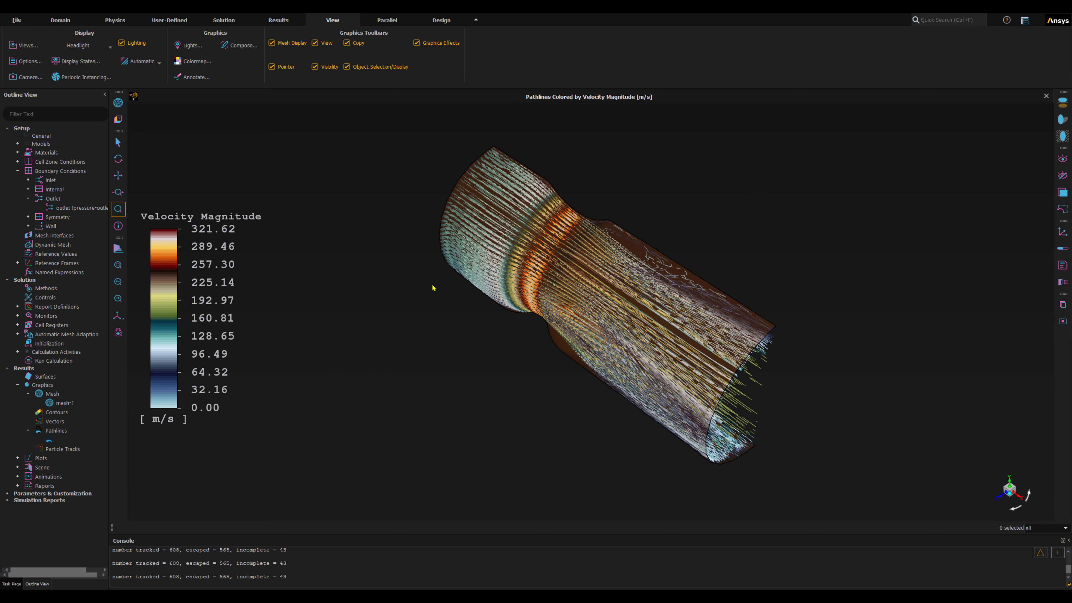
scroll(489, 337, up, 2)
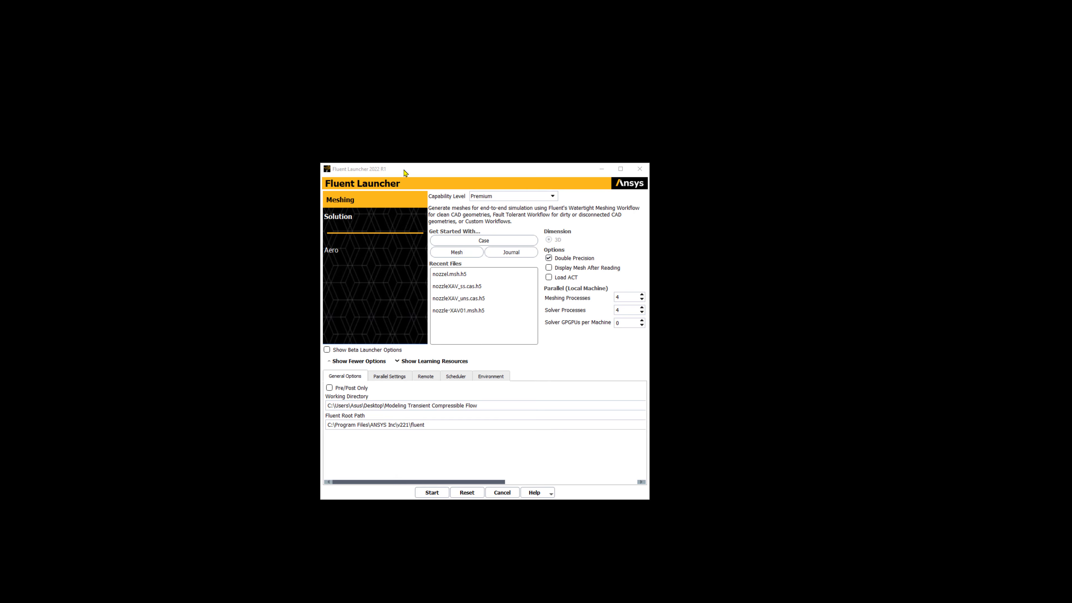
- Start a 3D double-precision Fluent session in Solution mode
drag(401, 171, 422, 124)
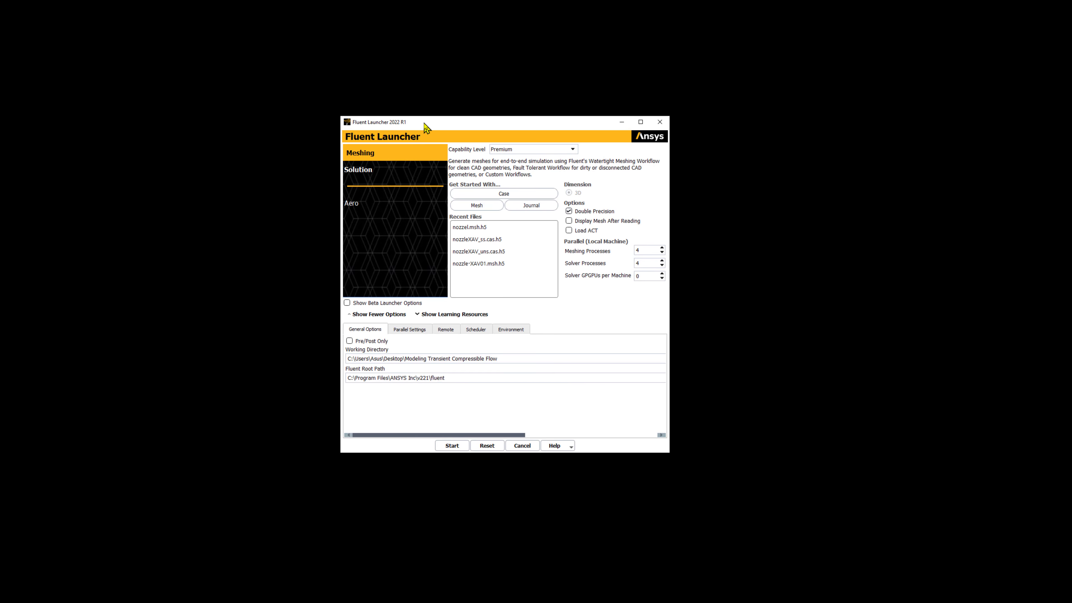
click(361, 172)
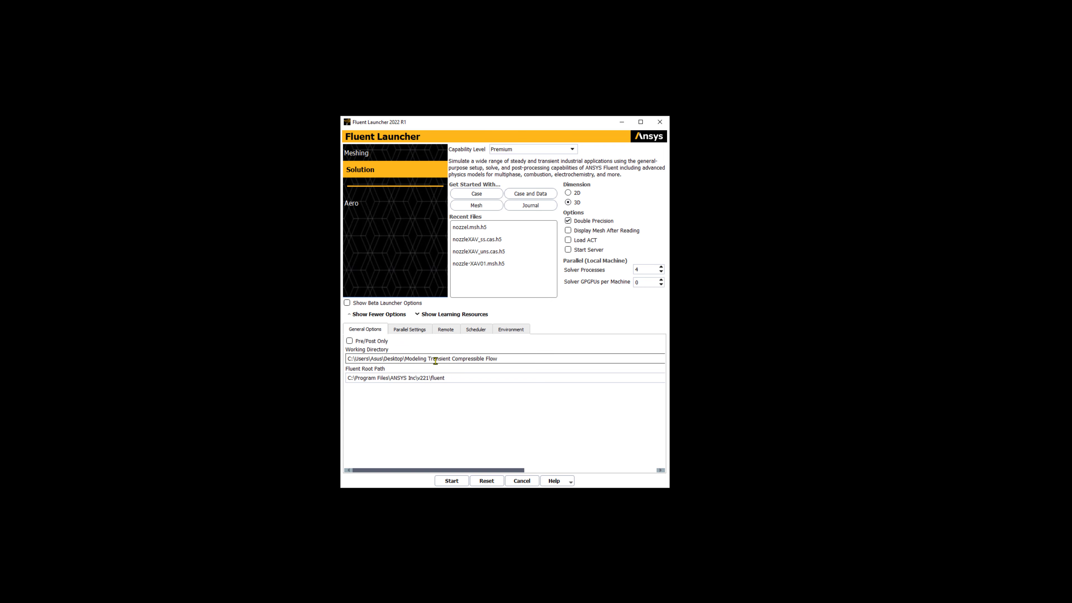
click(450, 482)
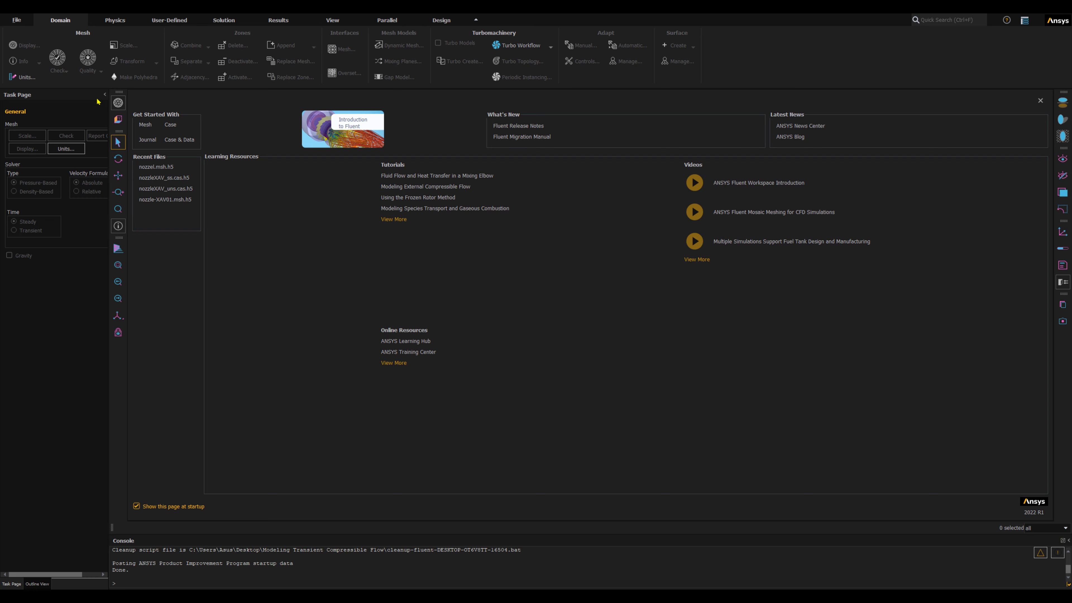
- Read the mesh file nozzel.msh.h5 from the working directory into the solver
click(17, 20)
mouse_move(29, 36)
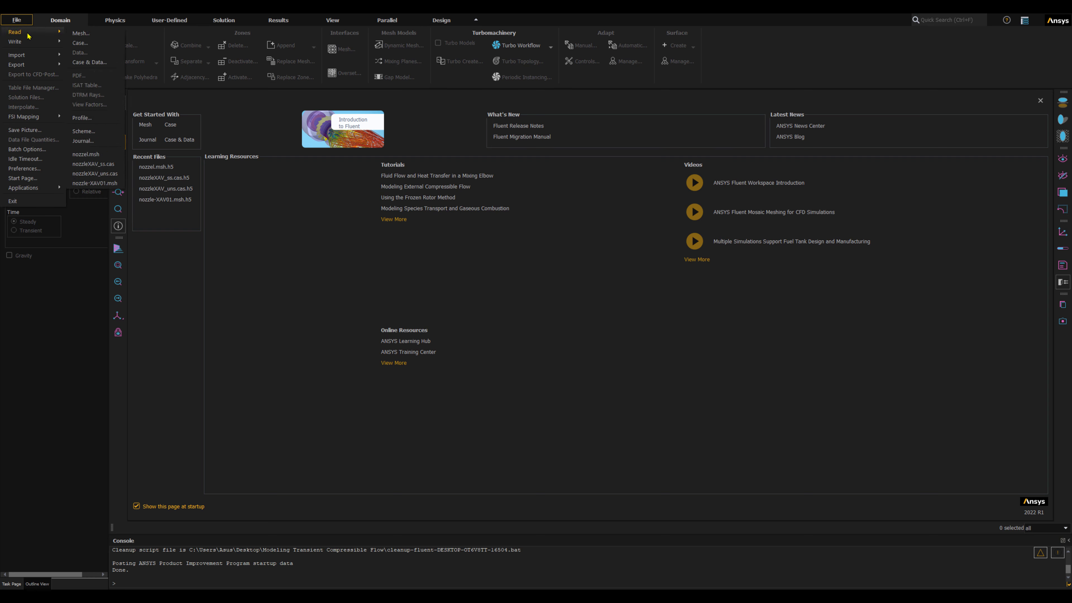
click(81, 33)
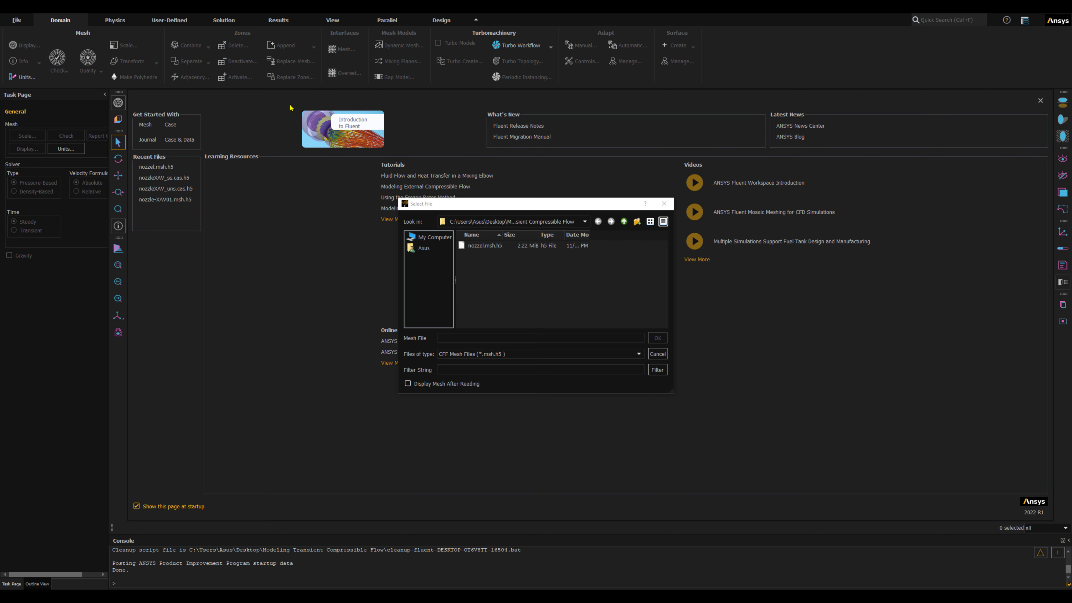
click(476, 248)
click(657, 338)
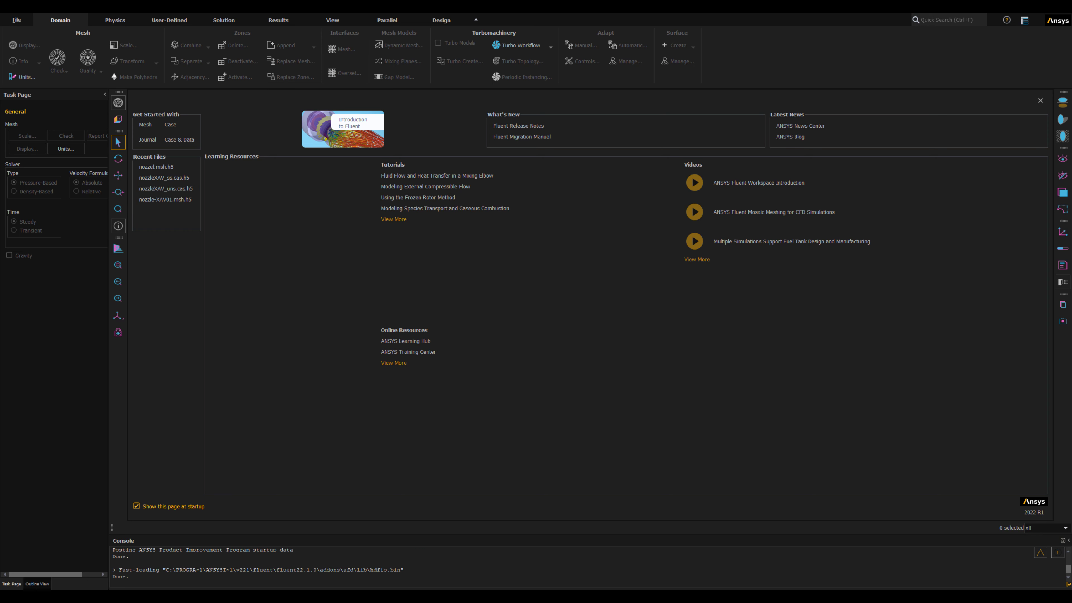
- Display the mesh faces of the inlet, outlet, symmetry and walls surfaces
click(118, 103)
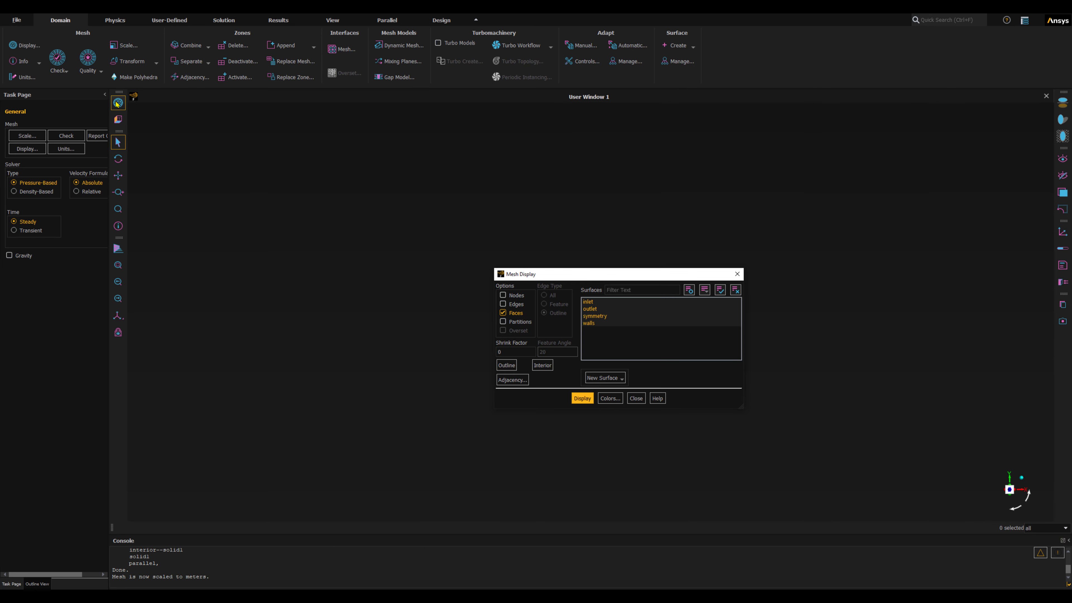
click(583, 399)
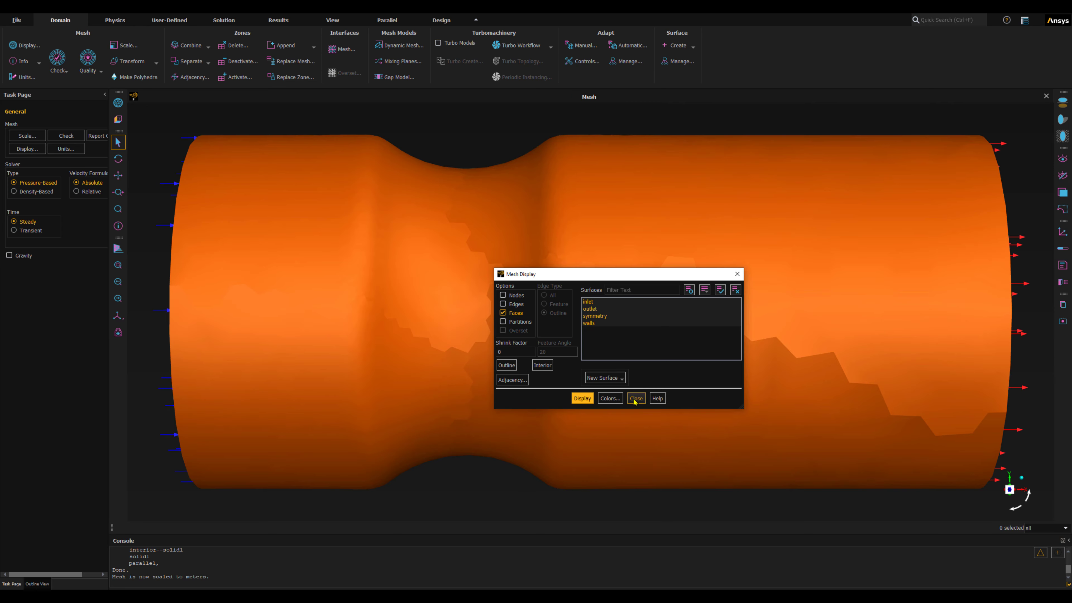
click(635, 398)
- Set the mesh view to isometric and hide the inlet and outlet boundary markers
click(119, 316)
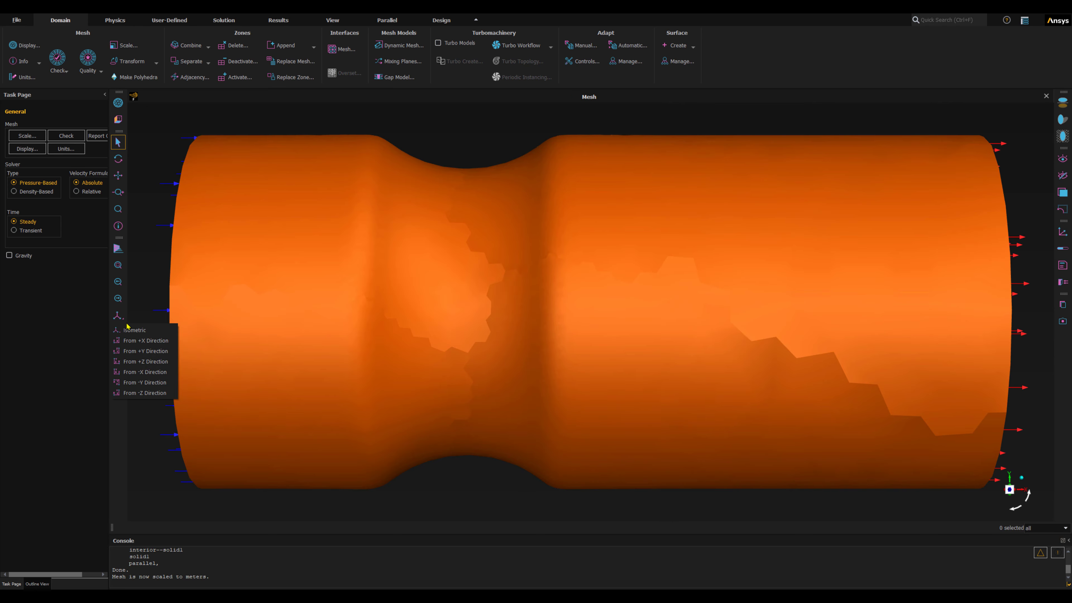
click(134, 330)
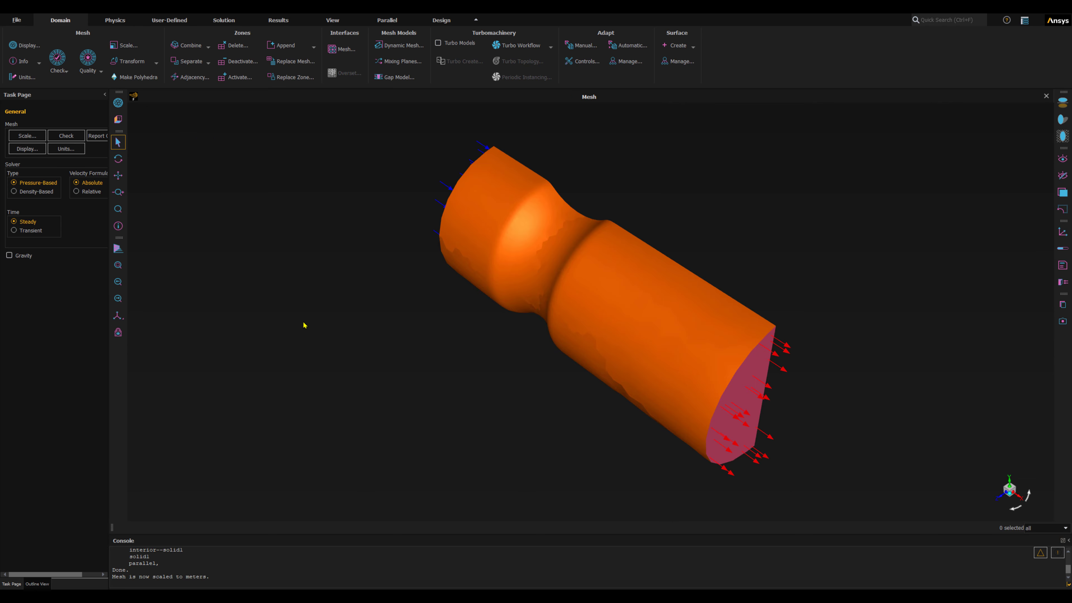
click(1061, 283)
- Add edges of the Outline type to the mesh display, keeping the faces shown on all surfaces
click(118, 103)
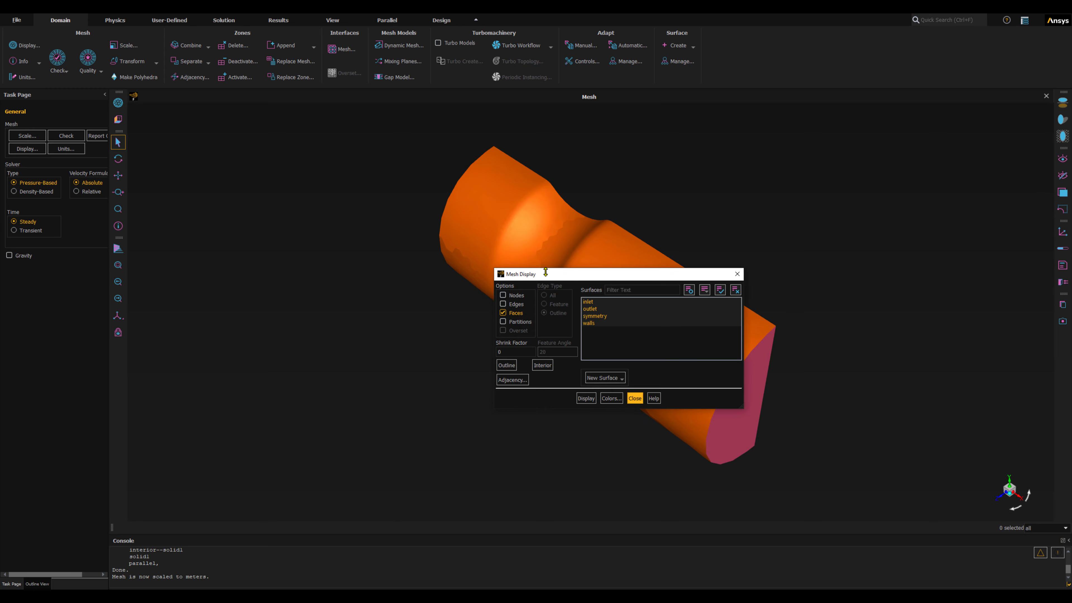
drag(549, 276, 259, 250)
click(209, 280)
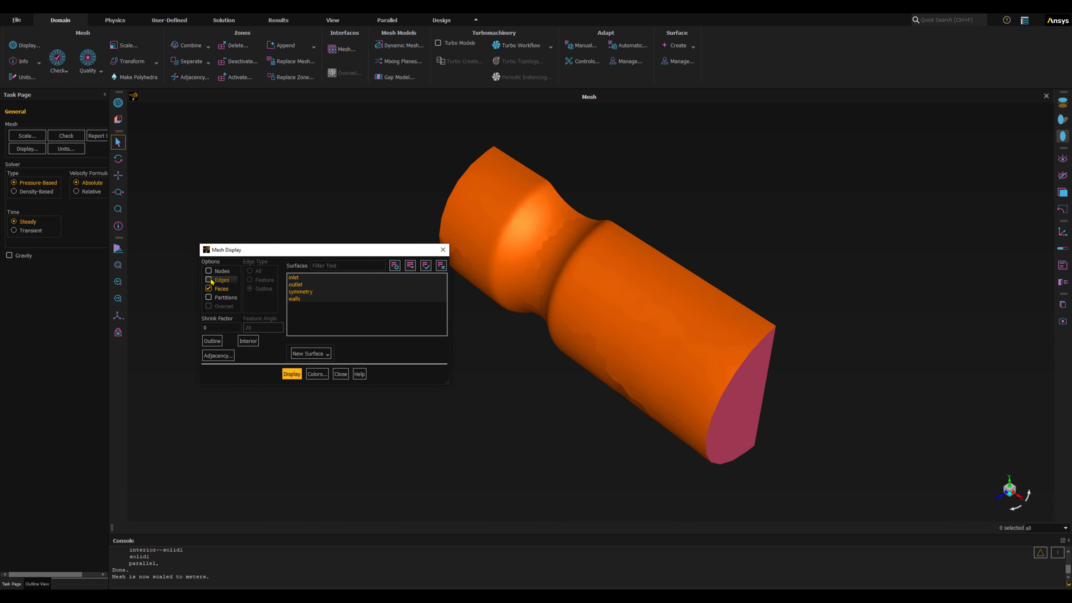
click(259, 289)
click(292, 374)
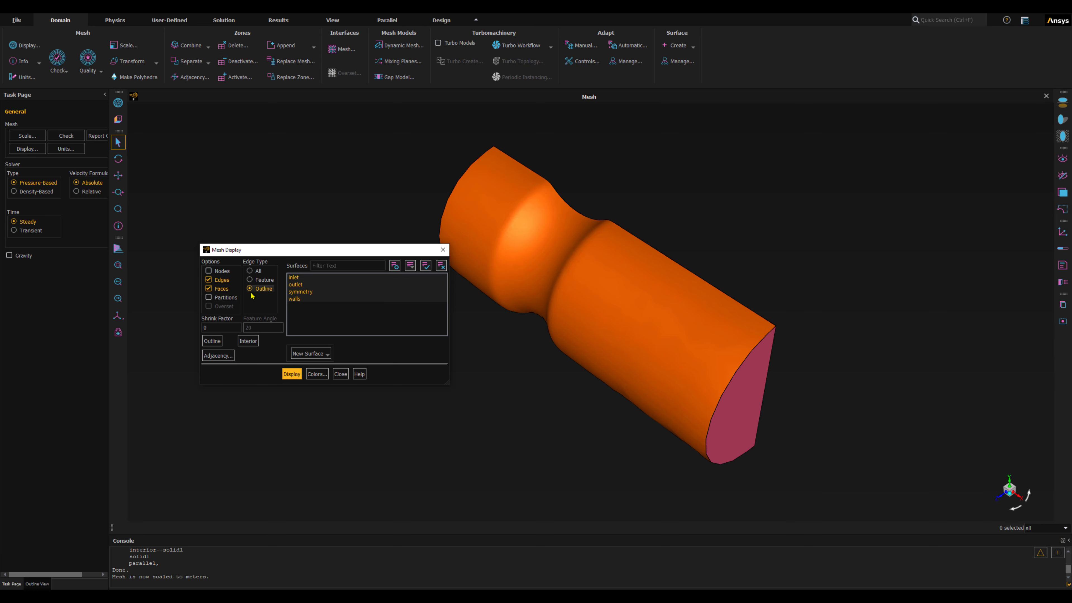
- Color the displayed mesh by type instead of by surface and redraw it
click(316, 374)
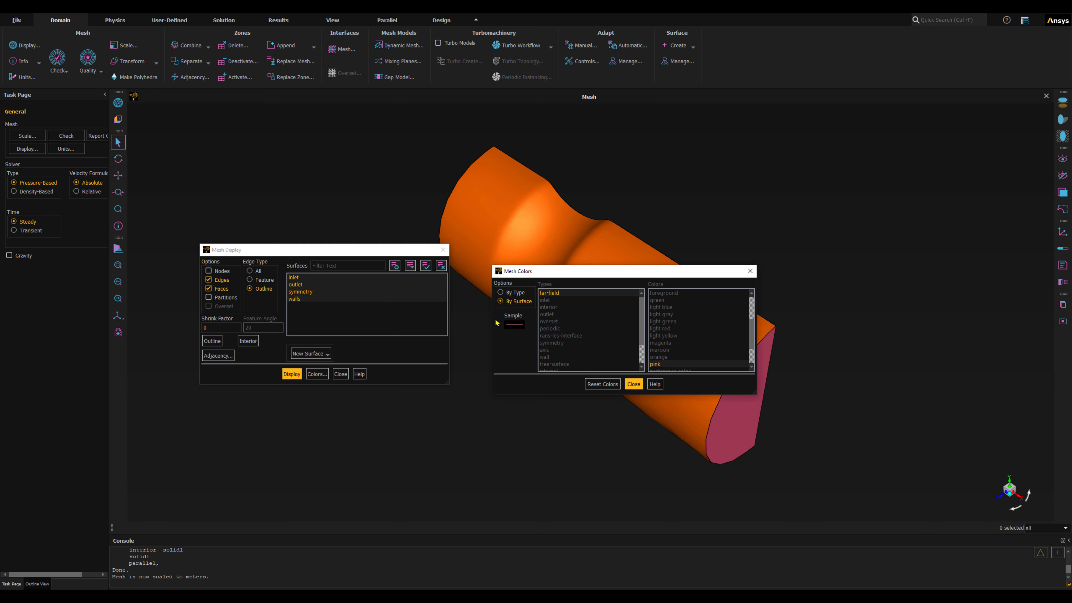
click(634, 383)
click(291, 373)
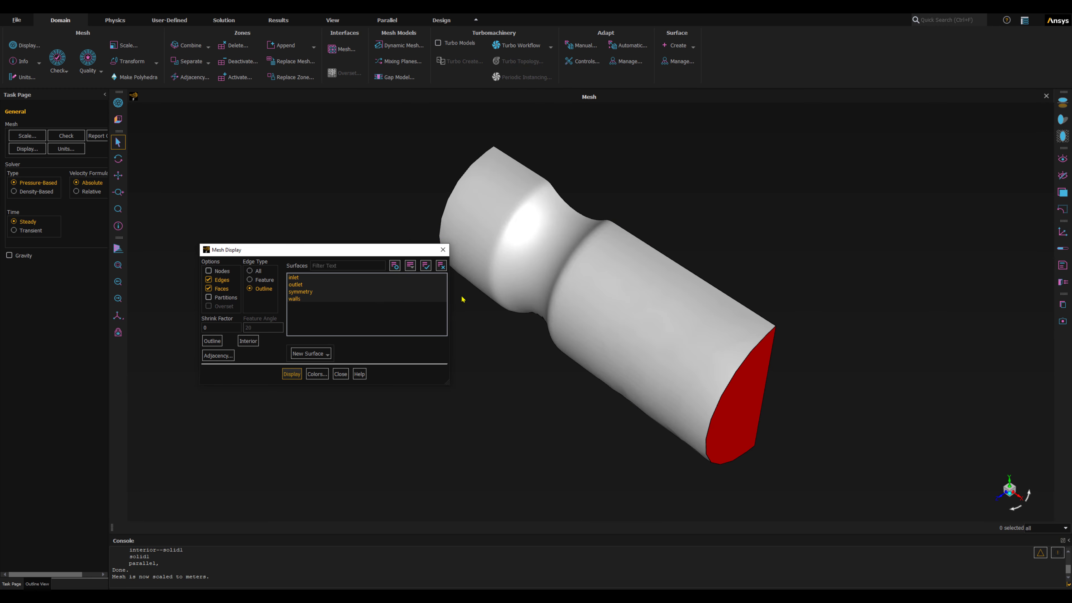
click(336, 375)
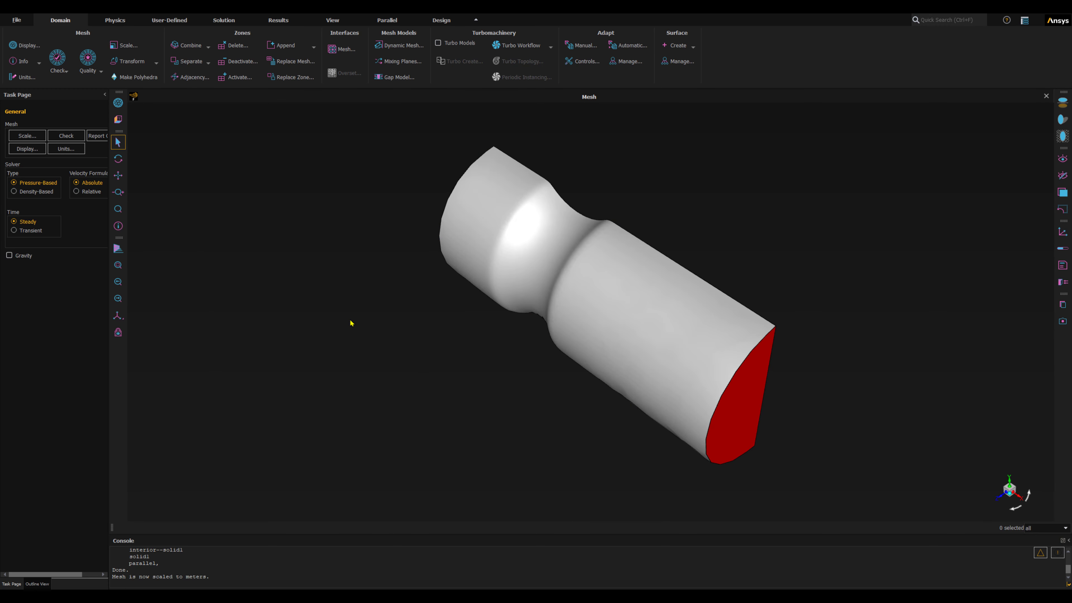
scroll(530, 396, up, 1)
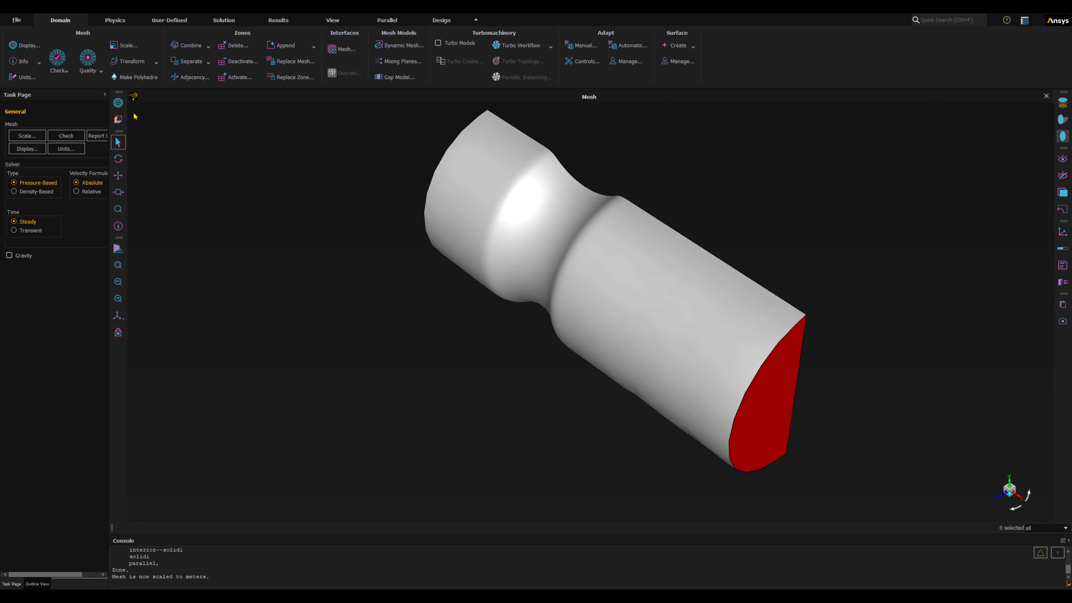
- Redisplay the mesh with the edge type set to All and inspect the cells on the walls and outlet
click(118, 103)
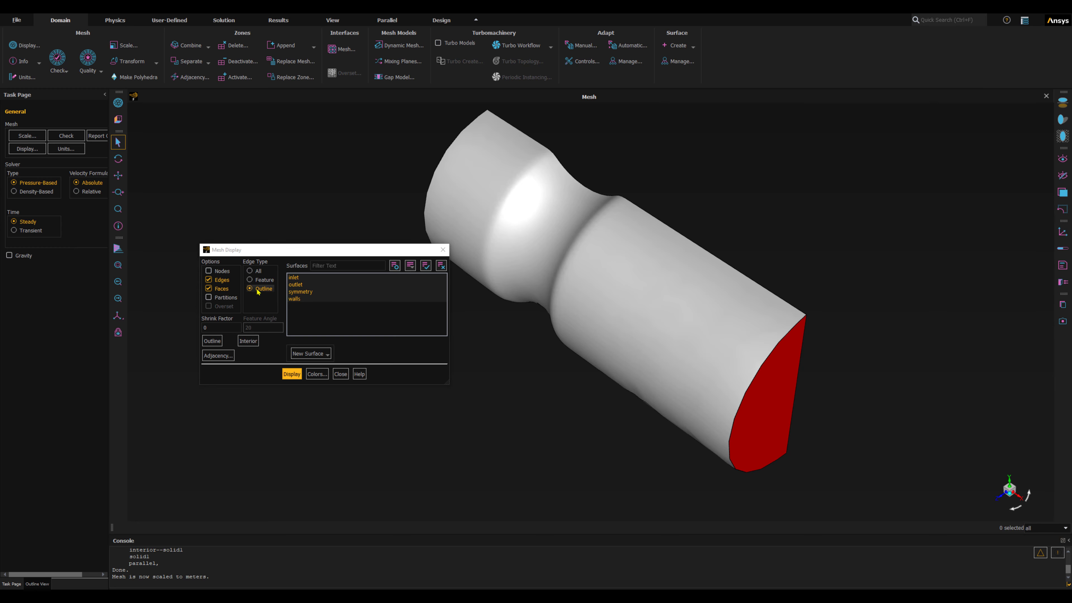
click(250, 271)
click(293, 375)
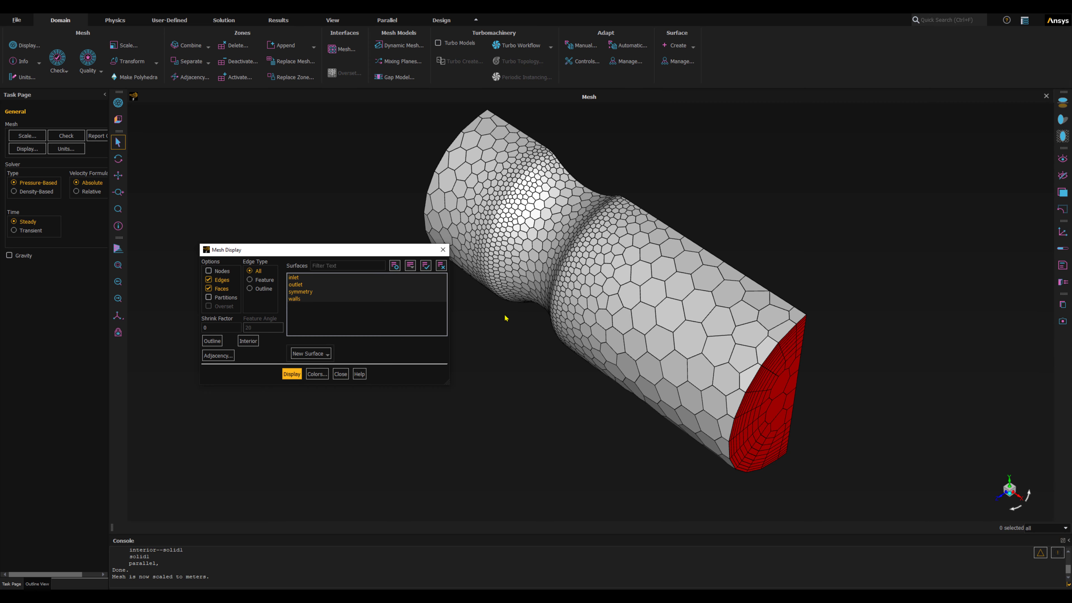
click(343, 373)
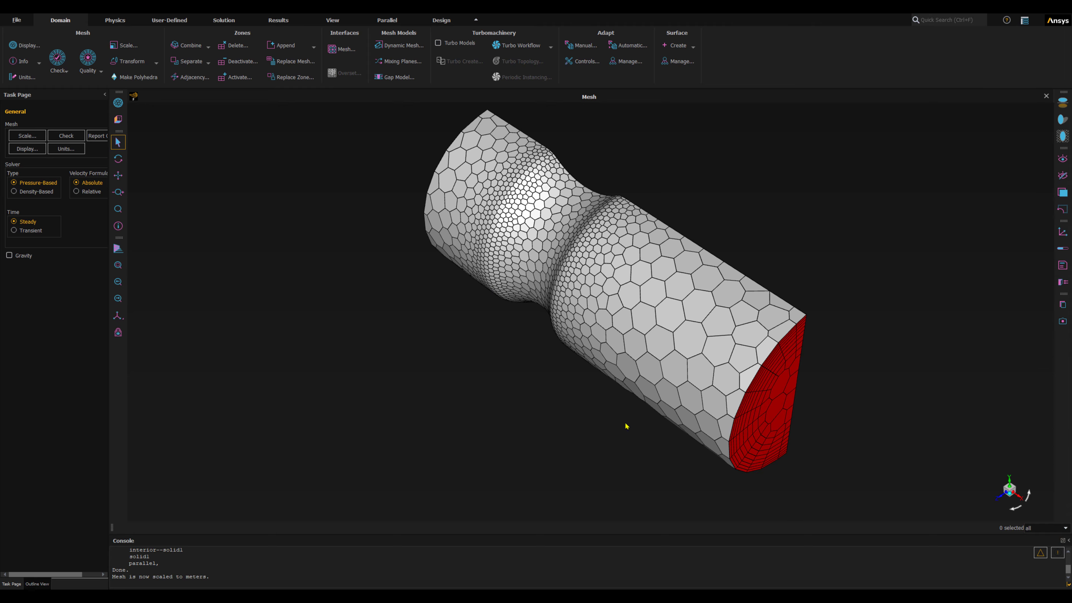
drag(626, 426, 507, 361)
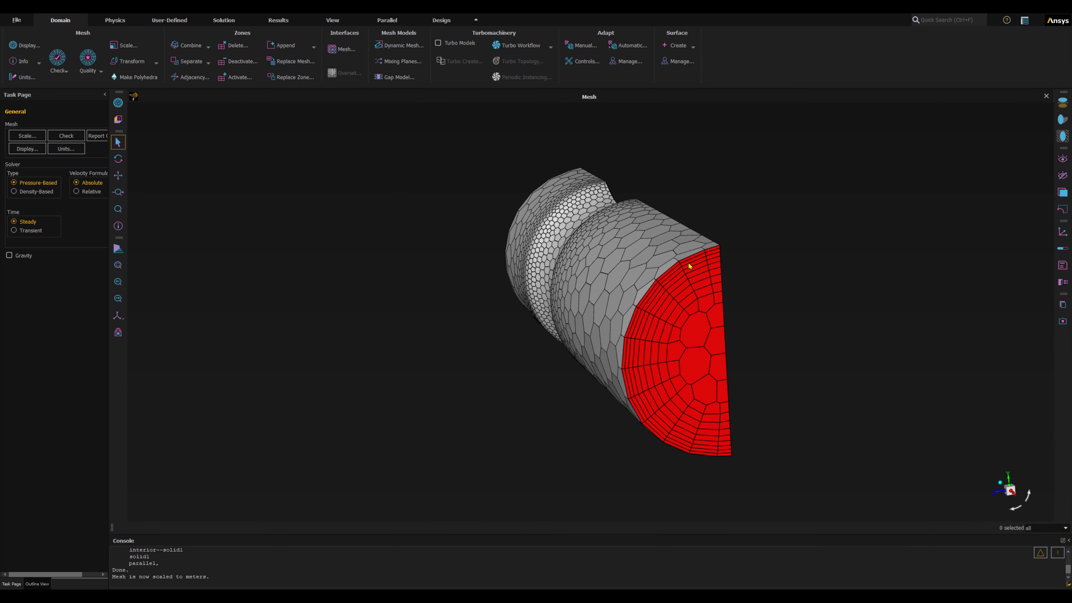
drag(567, 405, 588, 271)
middle_drag(491, 345, 479, 353)
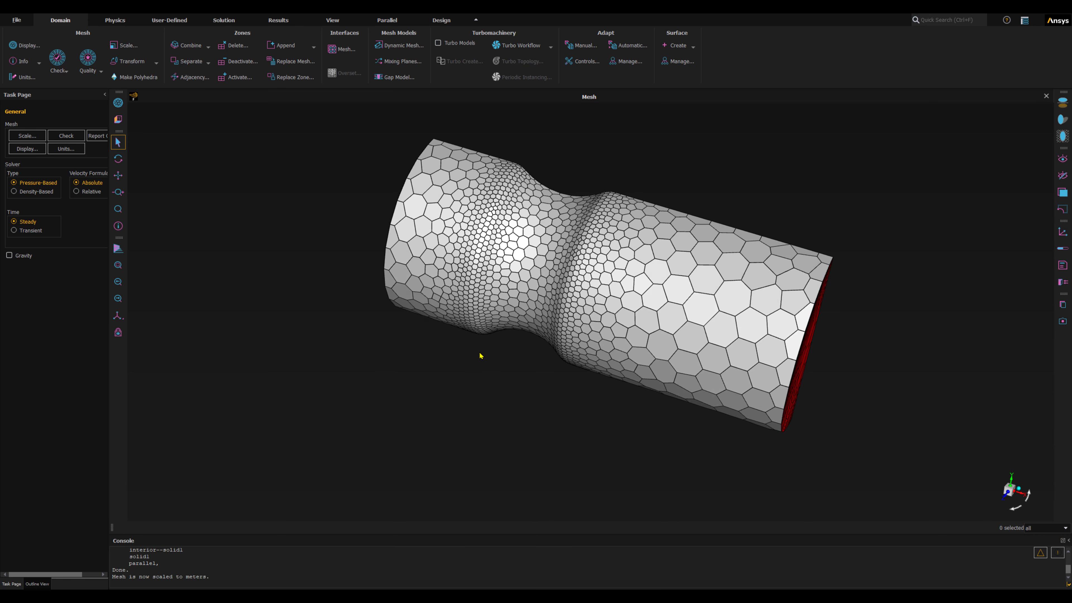
scroll(519, 249, up, 1)
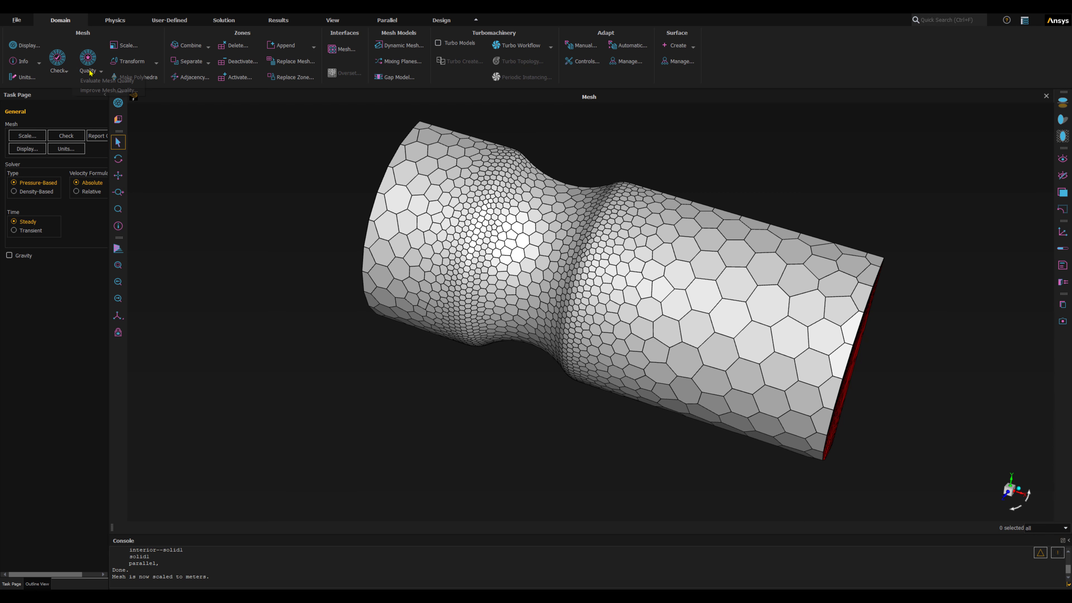
- Perform a mesh check, reviewing the minimum and maximum volumes, and evaluate the mesh quality
click(62, 71)
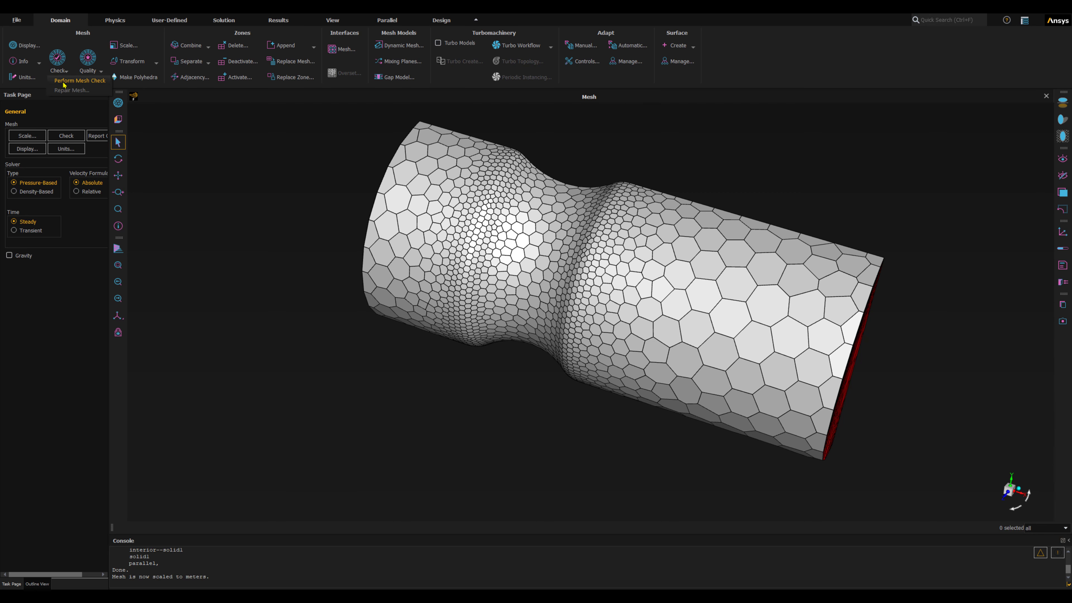
drag(235, 535, 241, 465)
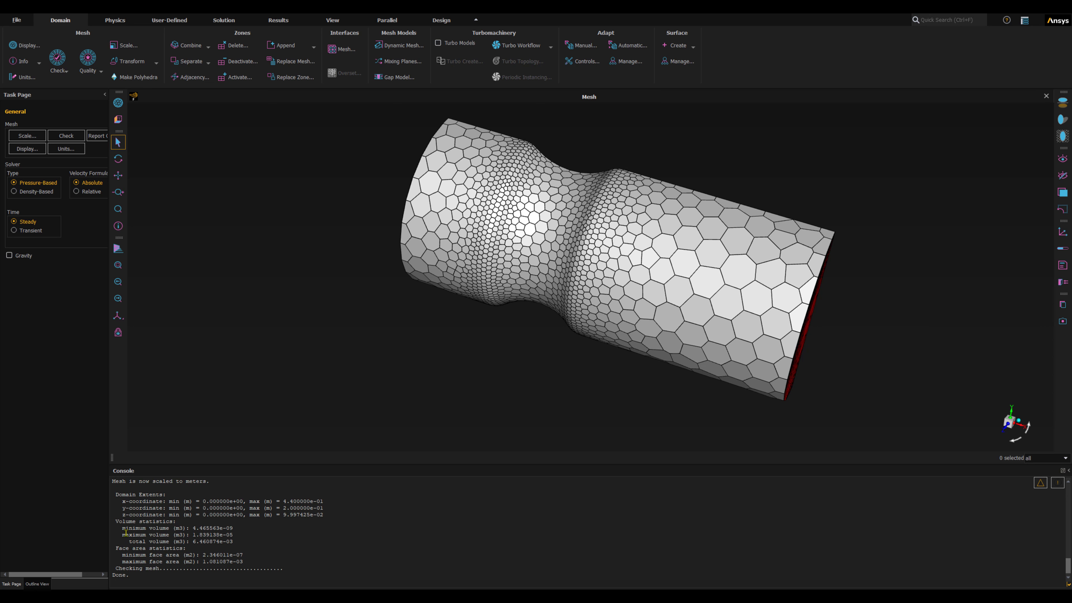
drag(119, 527, 178, 528)
click(195, 534)
drag(193, 528, 213, 528)
click(234, 529)
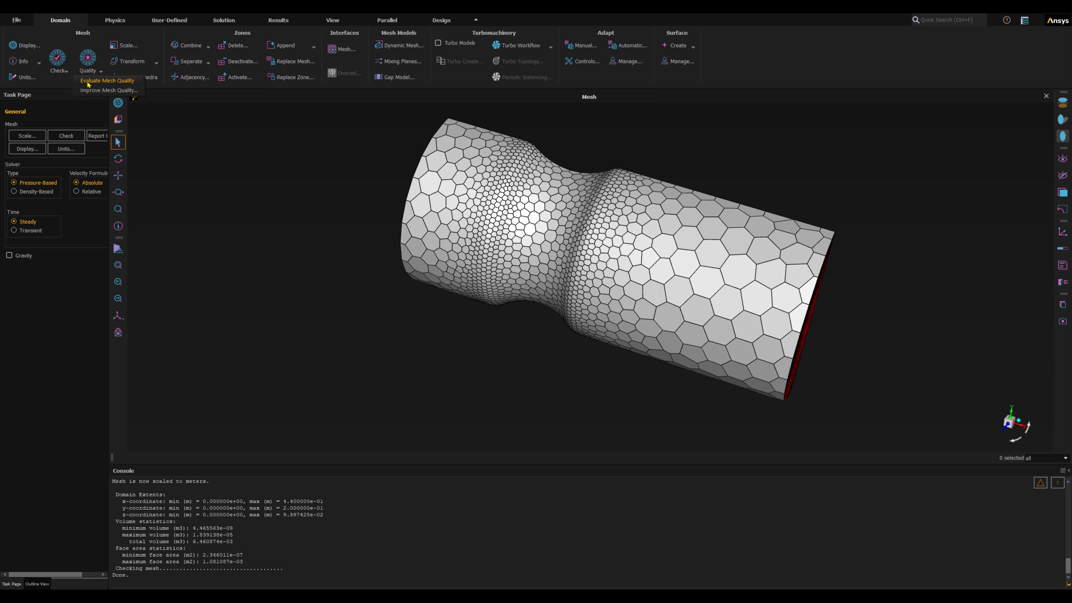
click(88, 80)
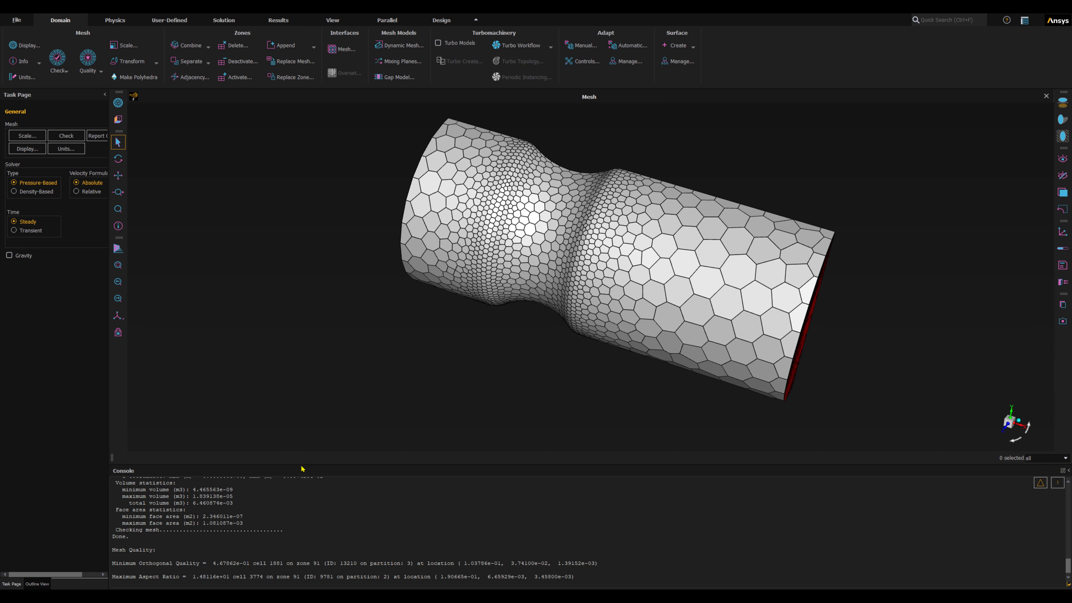
drag(300, 467, 300, 537)
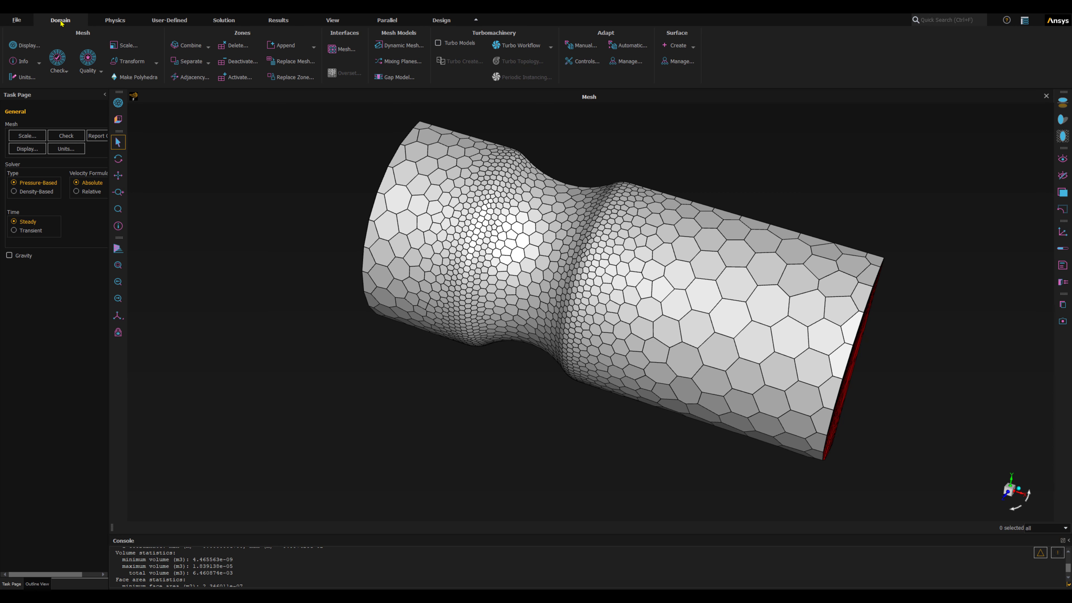
- Set the unit for the pressure quantity to atm and close the units settings
click(25, 77)
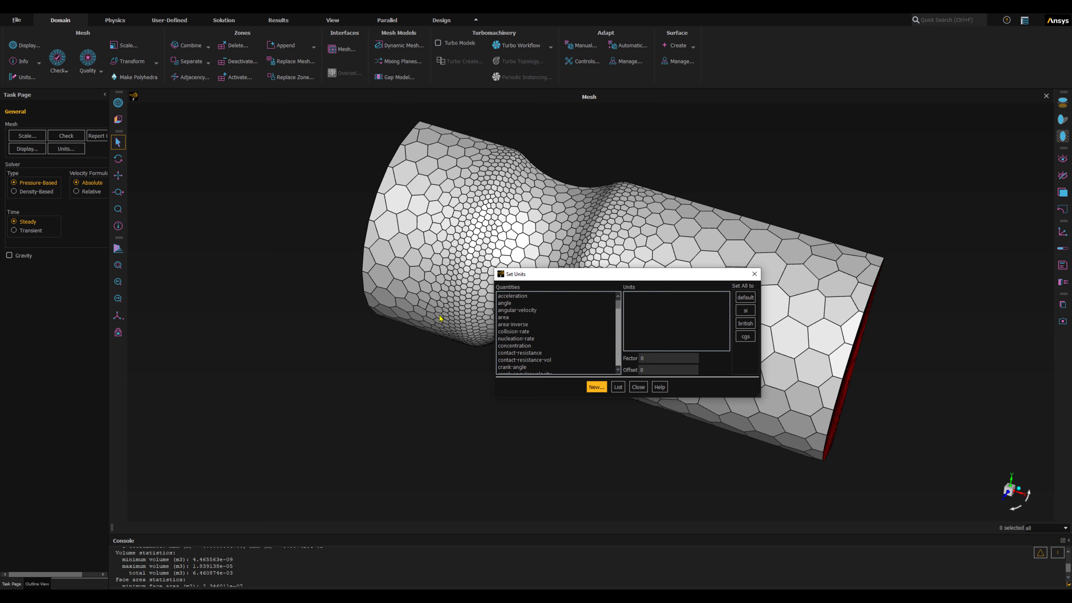
drag(558, 274, 396, 215)
click(345, 258)
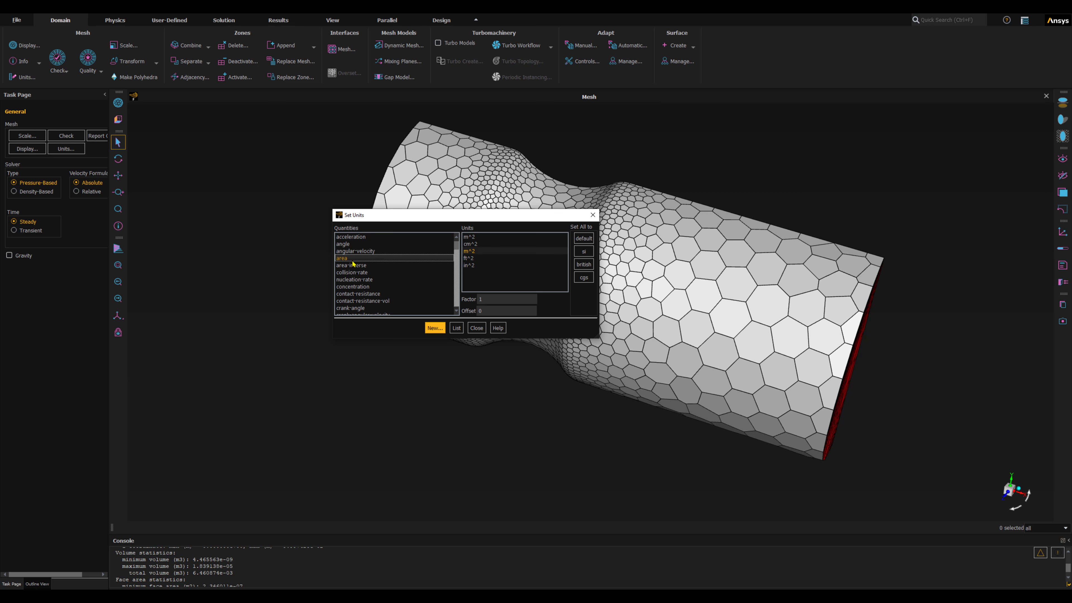
key(p)
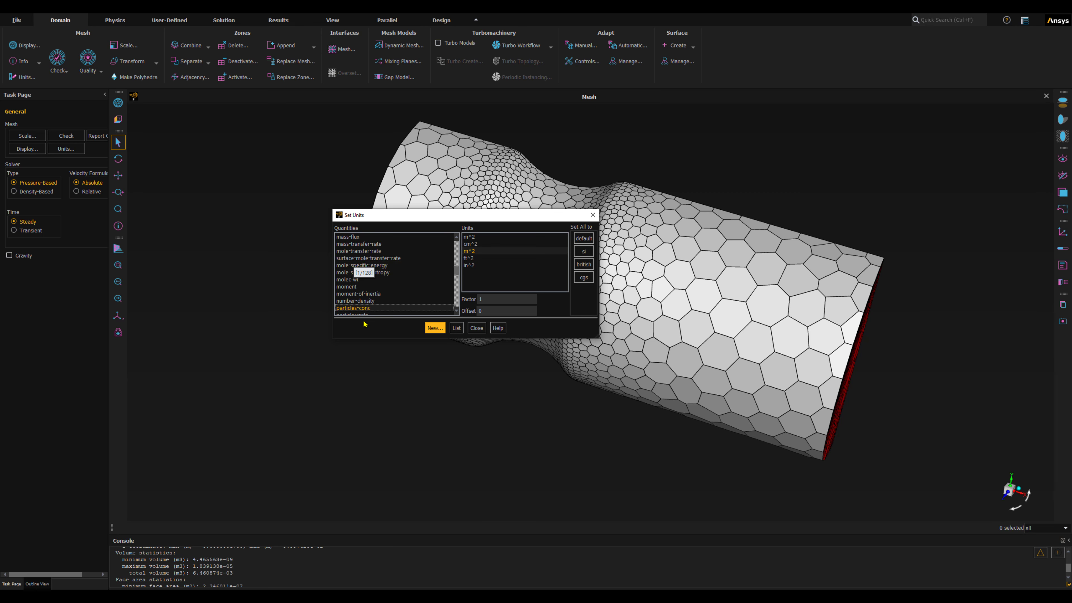
click(456, 311)
click(456, 311)
click(456, 311)
click(456, 311)
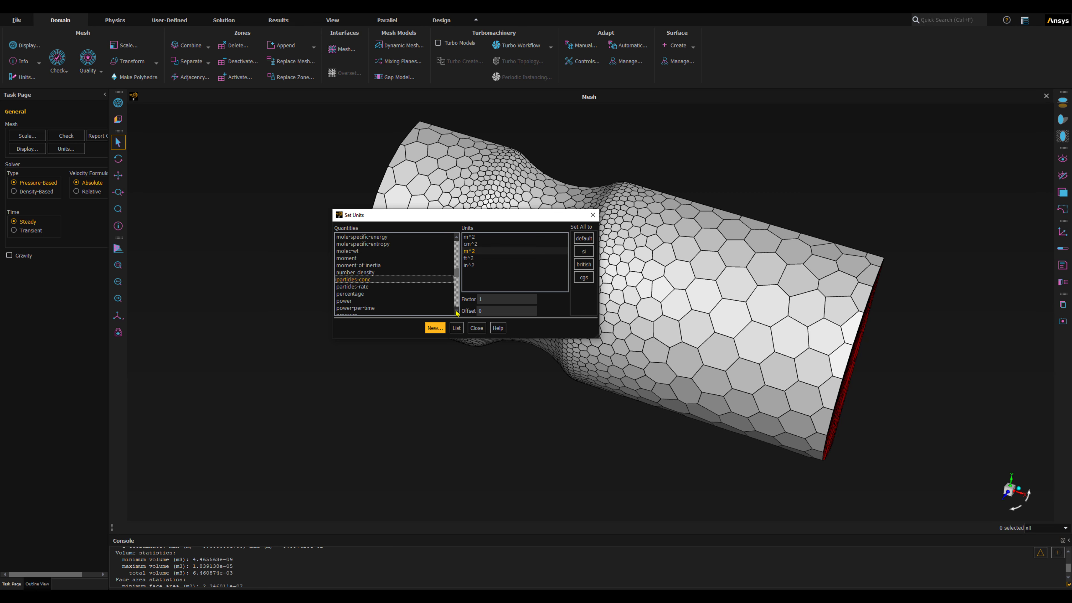
click(456, 312)
click(456, 311)
click(456, 312)
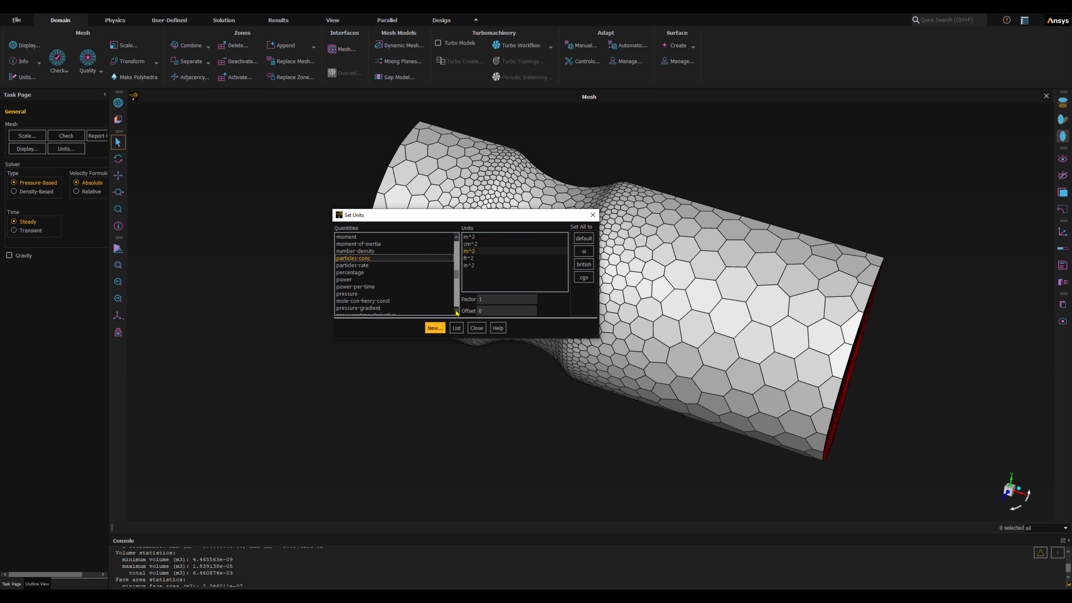
click(349, 294)
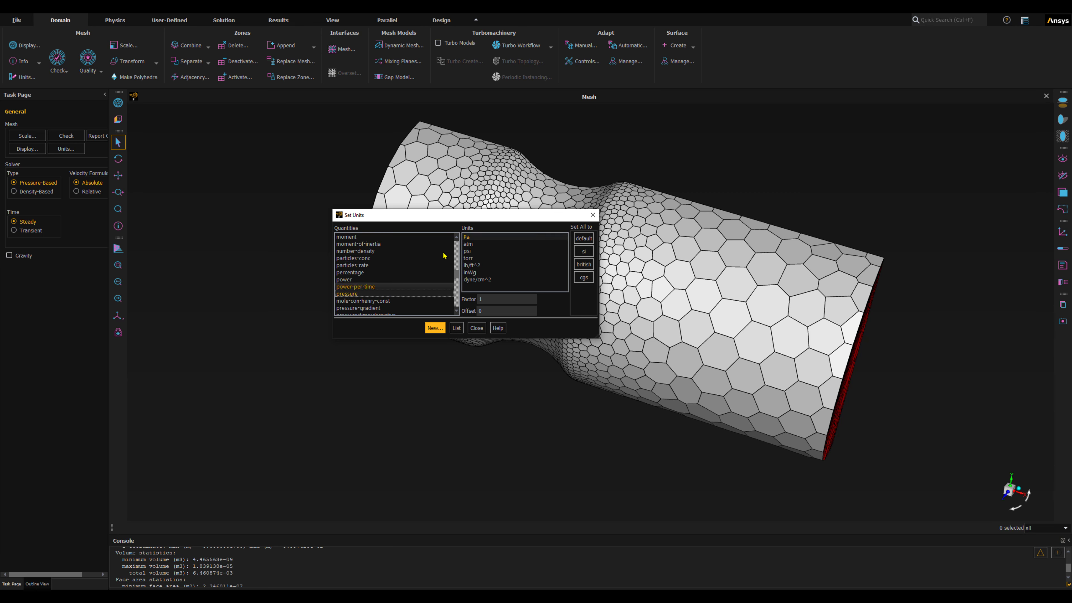
click(468, 244)
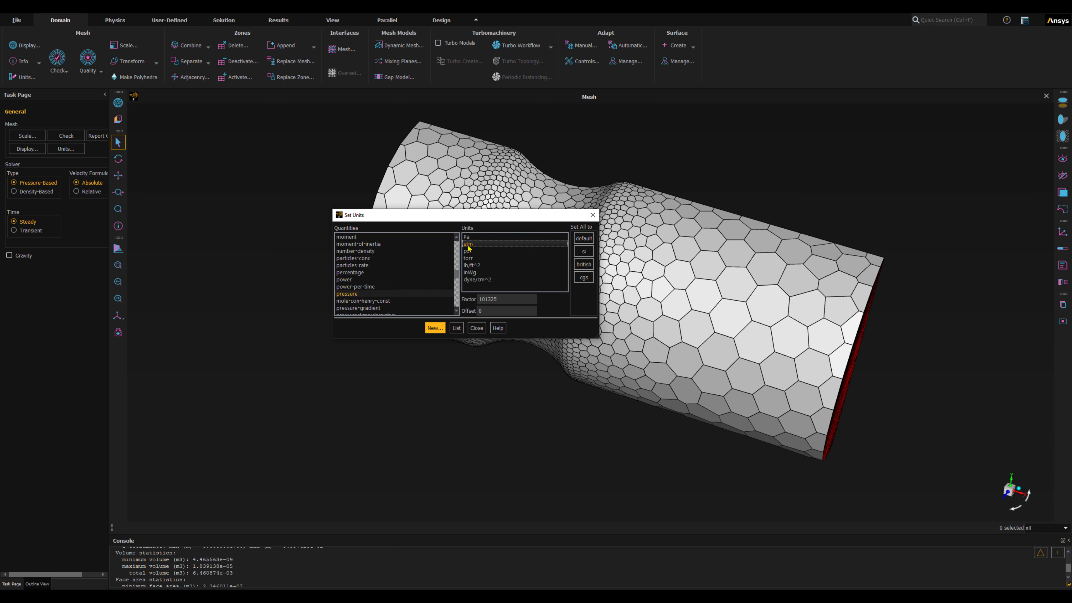
click(477, 328)
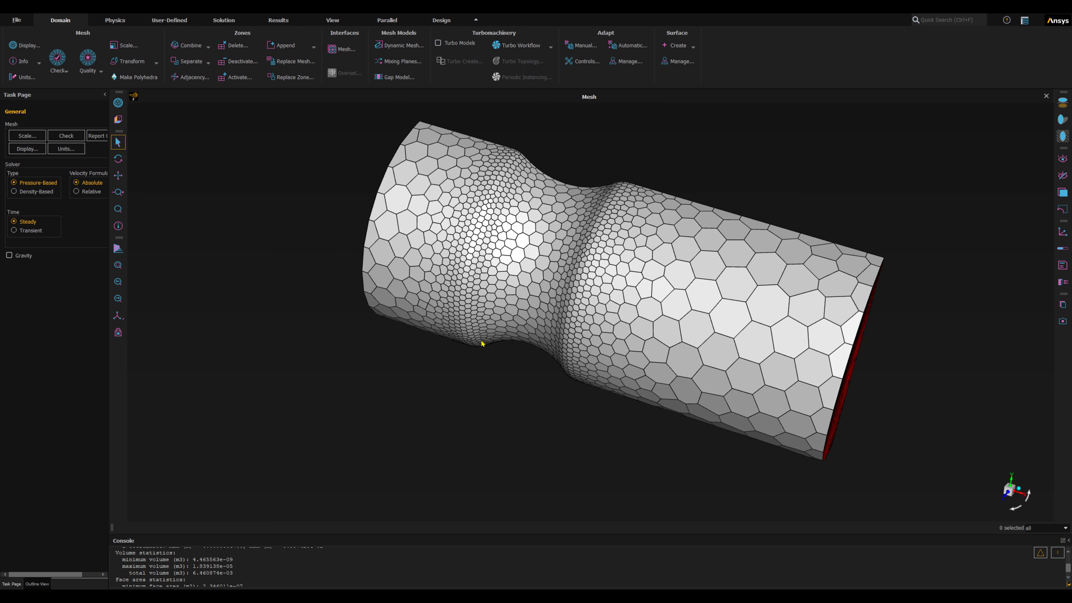
- Set the solver type to Density-Based in the general settings
scroll(621, 143, up, 1)
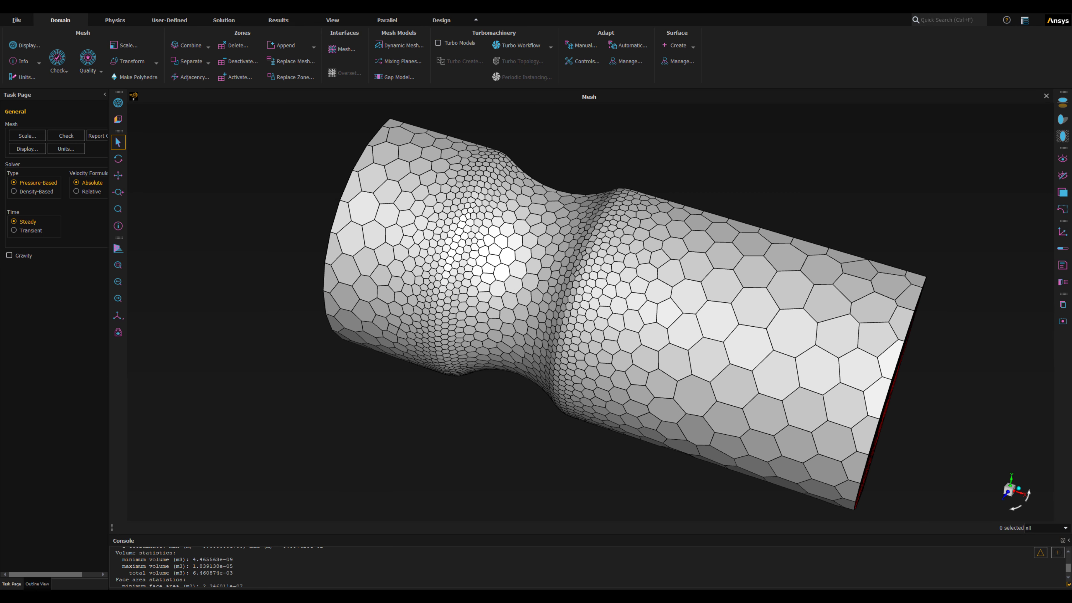
drag(109, 379, 174, 378)
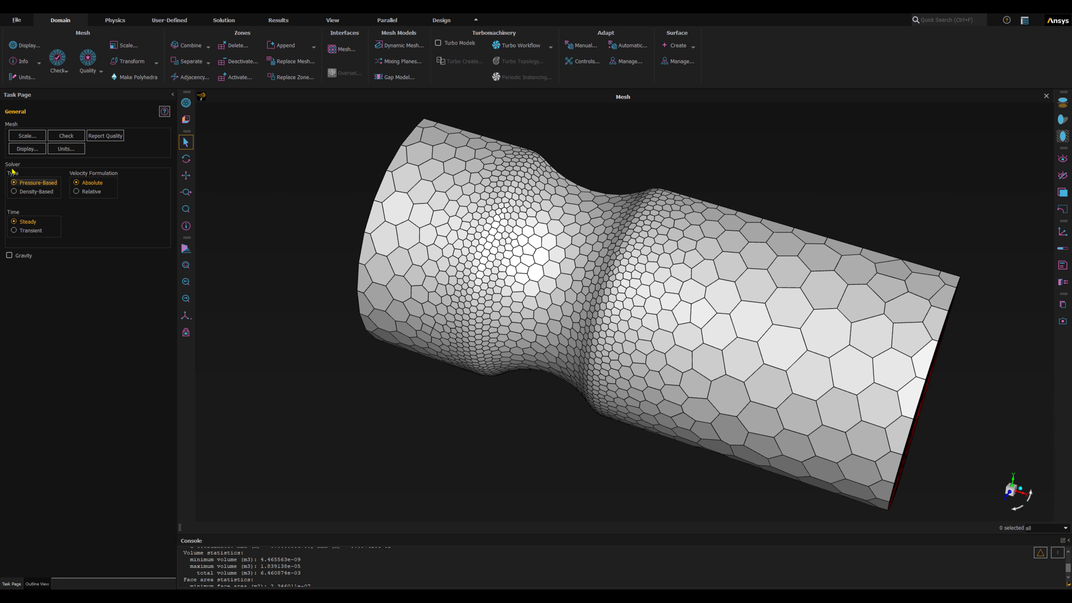
click(14, 192)
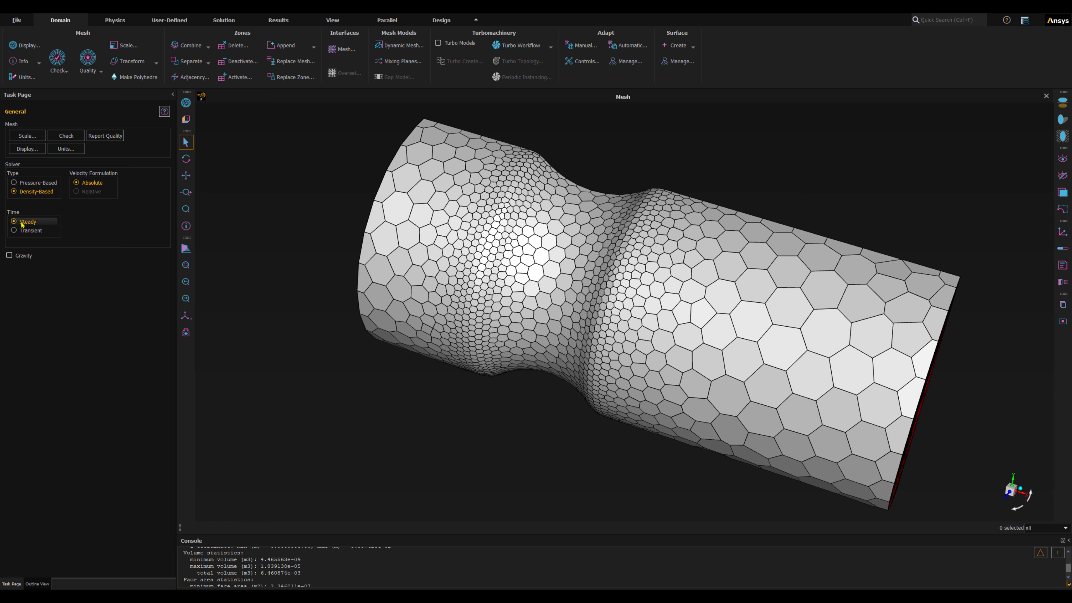
key(ctrl)
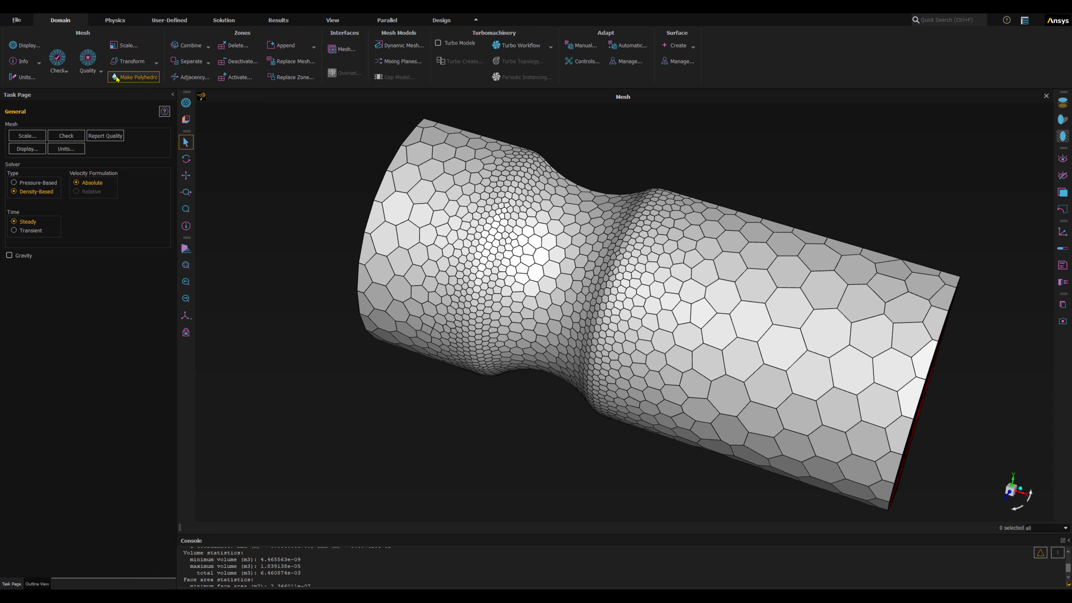
- Enable the energy equation and accept the k-omega SST viscous model with its production limiter
click(115, 22)
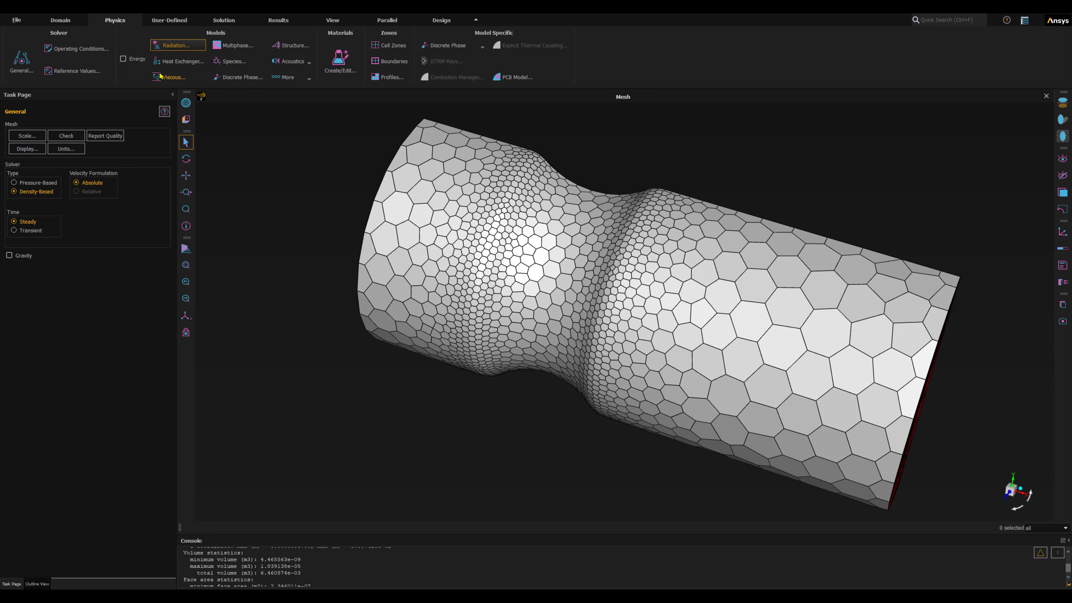
click(123, 59)
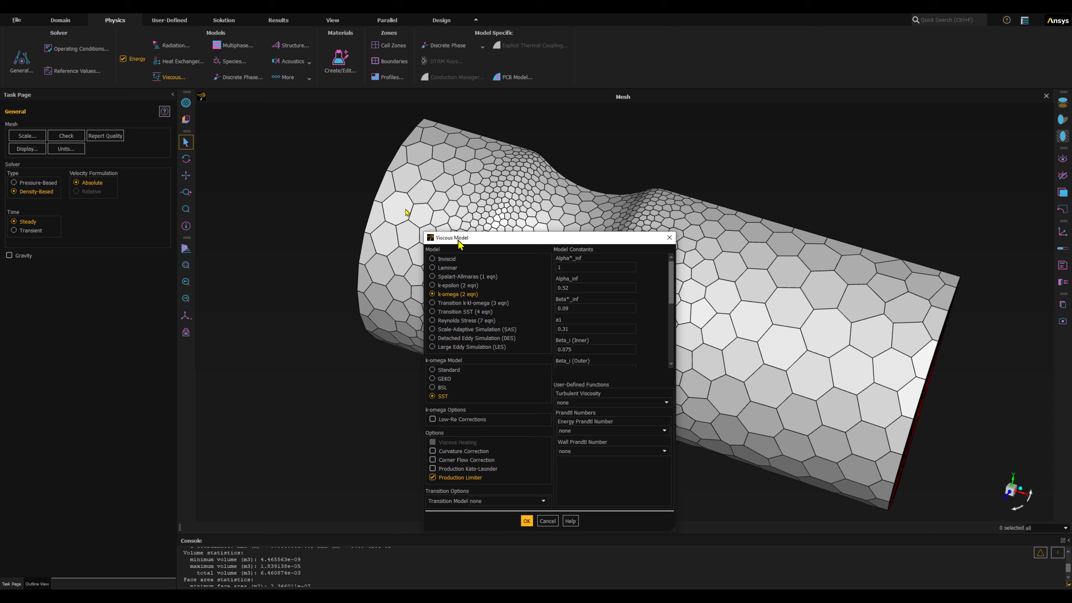
drag(459, 243, 265, 112)
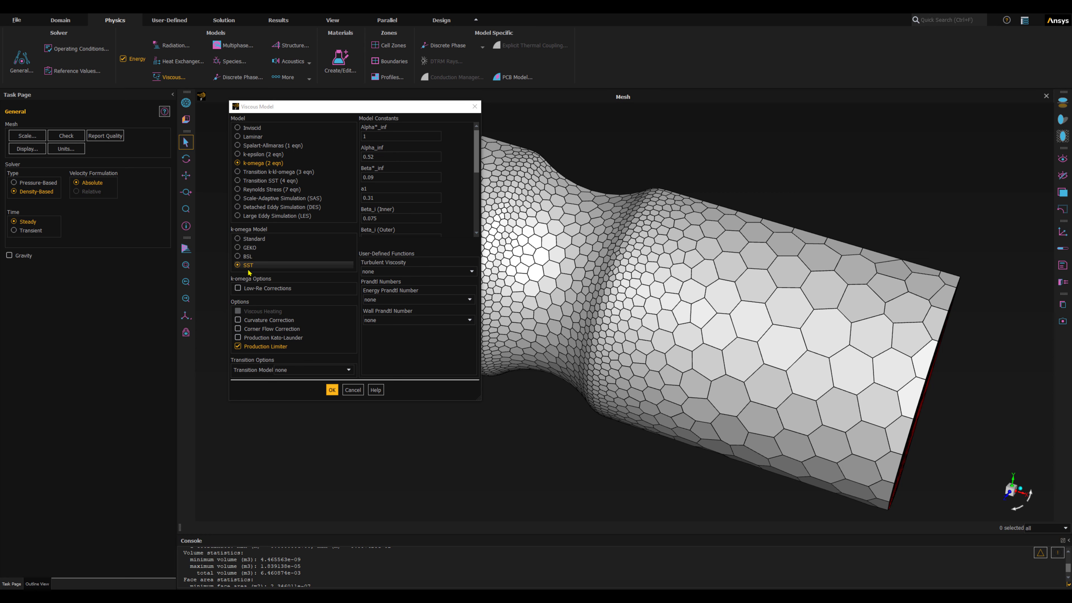
key(ctrl)
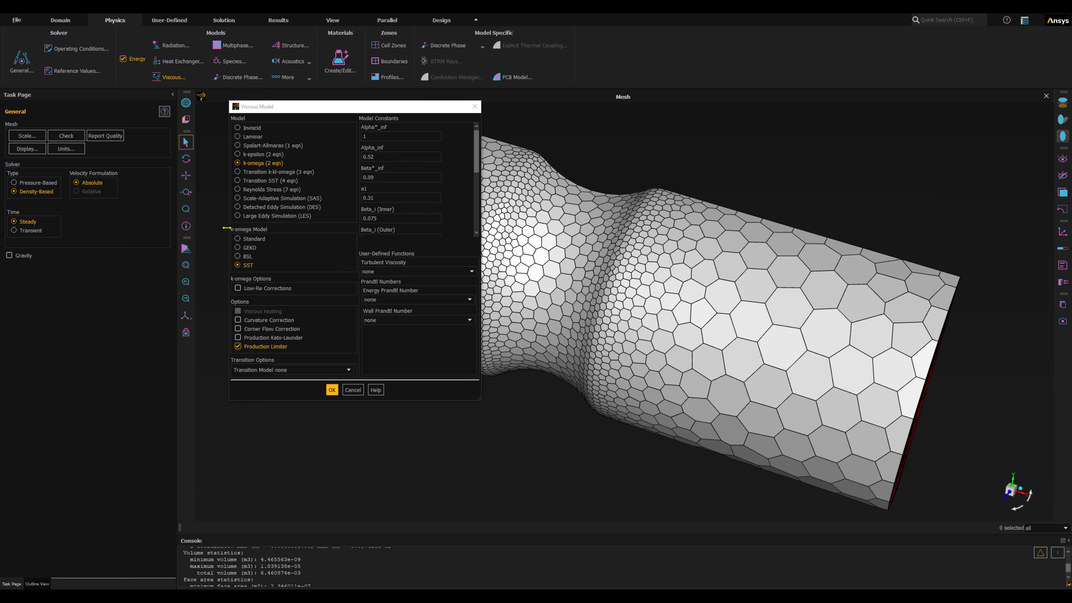
click(331, 390)
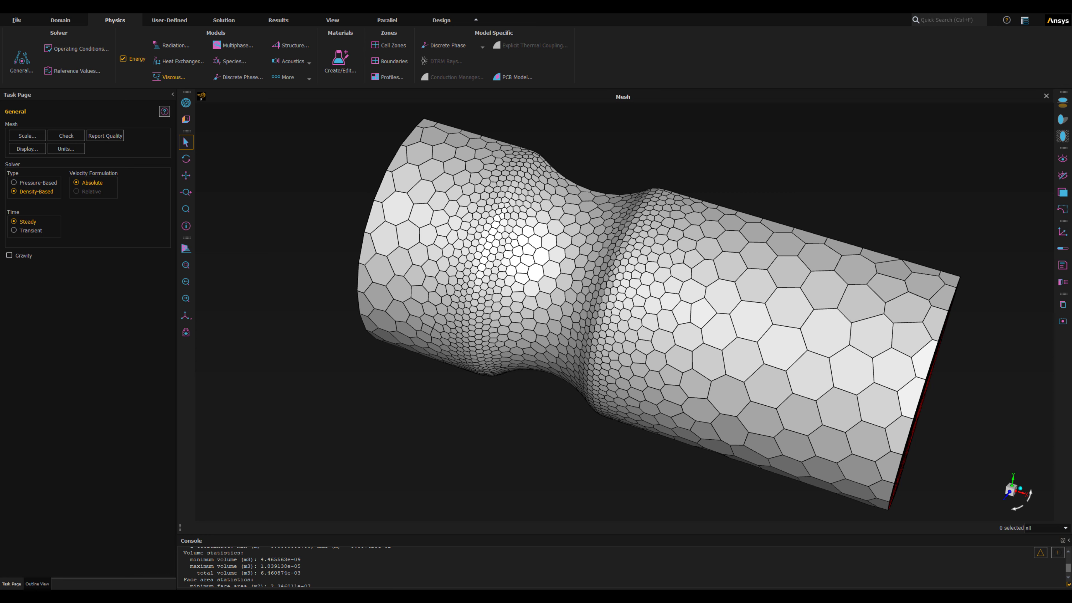
- Set the density of the fluid material air to ideal-gas and apply the change
click(38, 584)
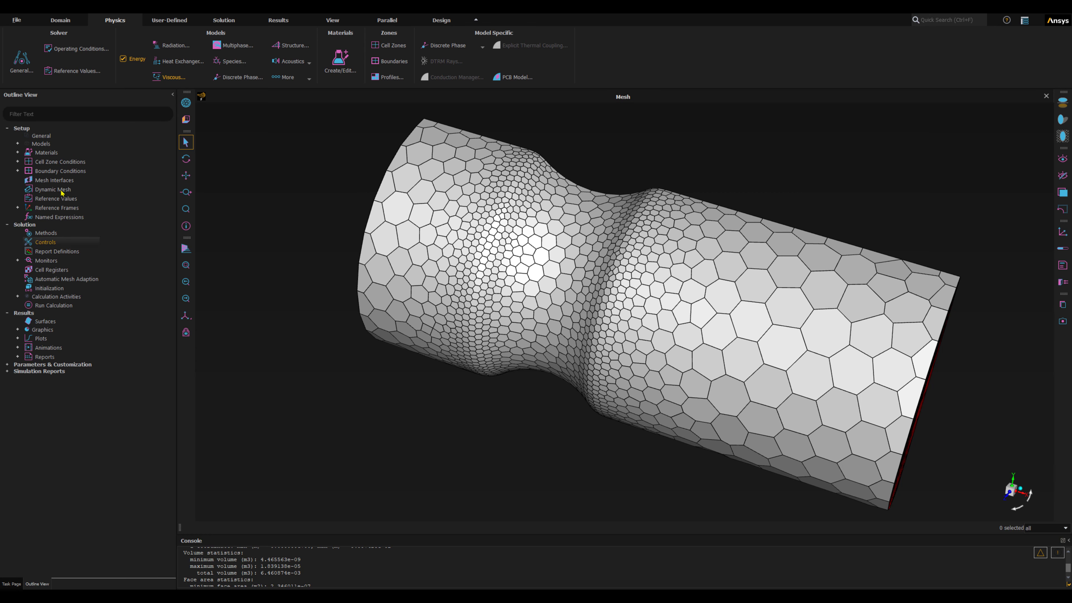
click(17, 153)
click(28, 161)
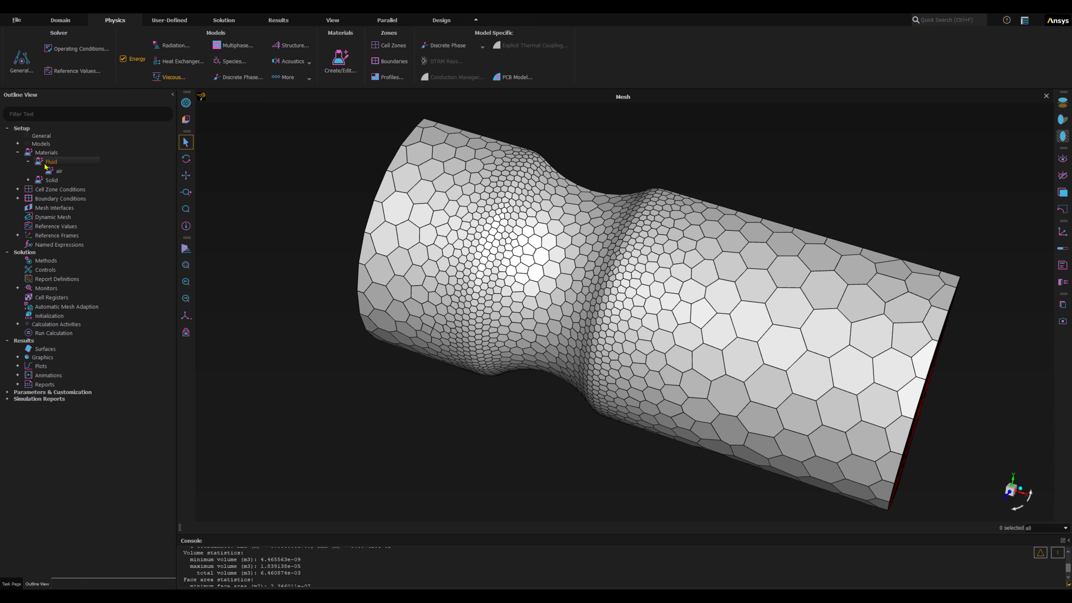
double_click(59, 171)
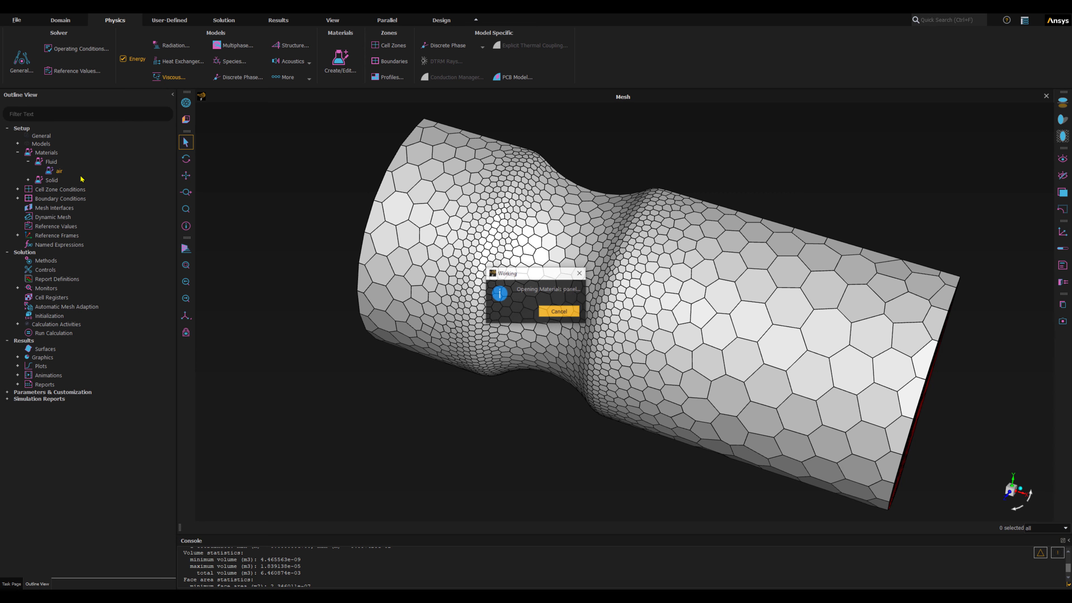
drag(540, 277, 314, 169)
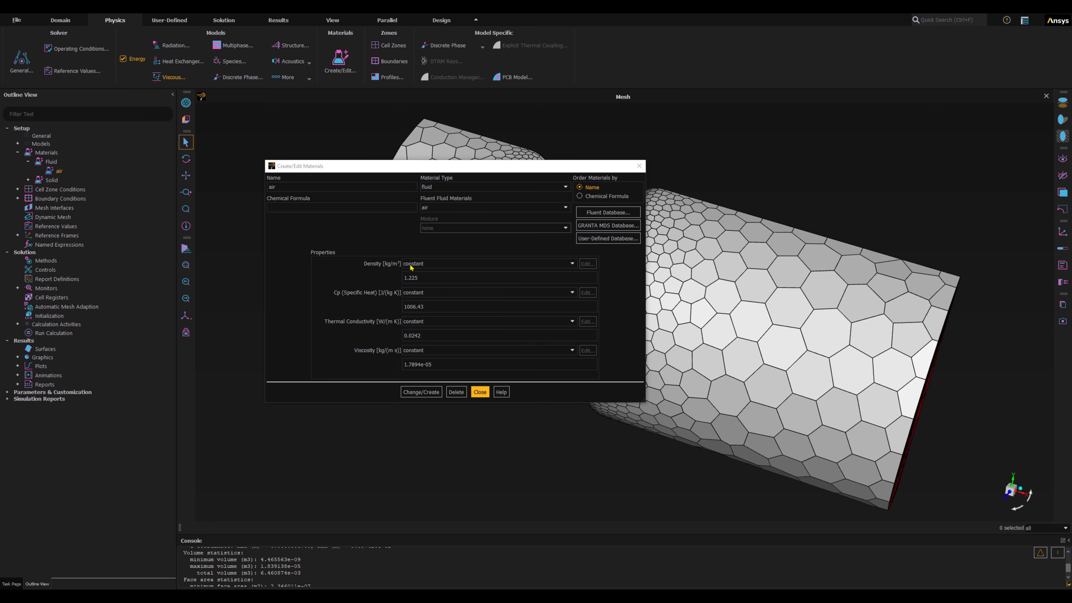
click(432, 264)
click(423, 280)
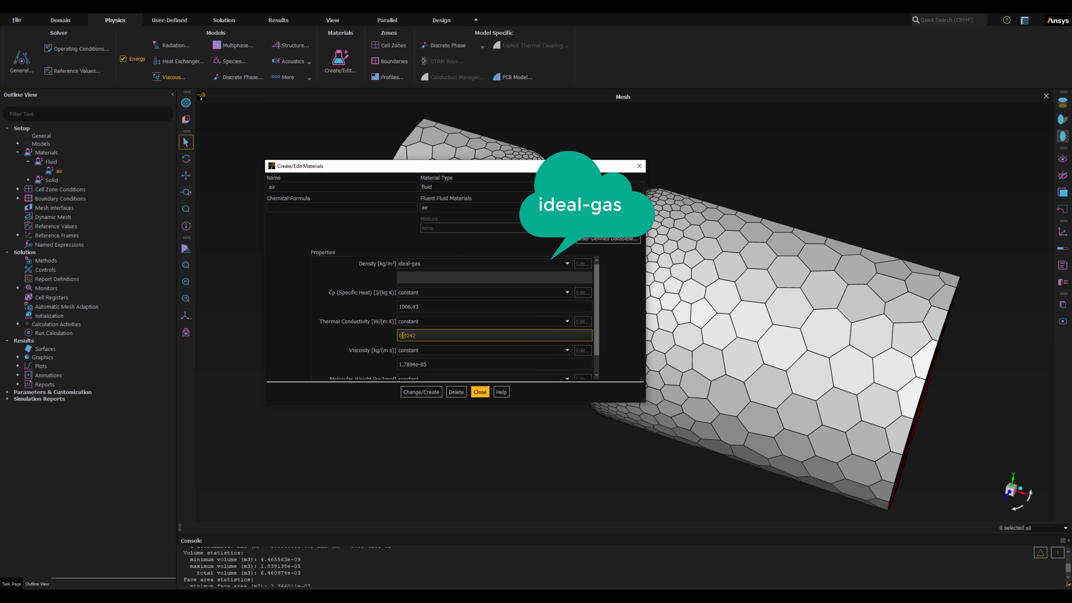
scroll(424, 331, down, 1)
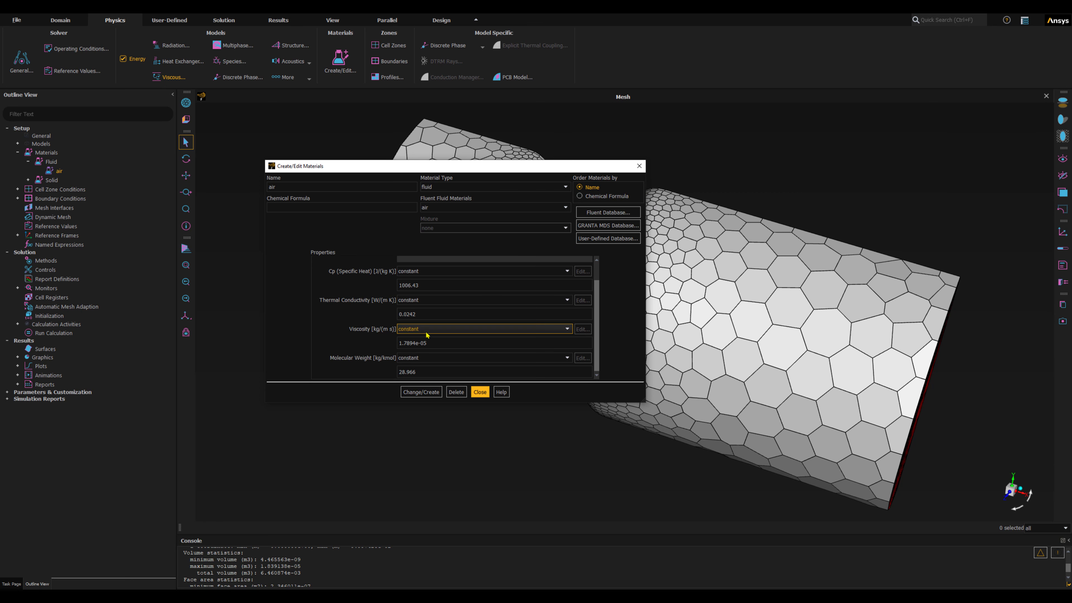
click(413, 392)
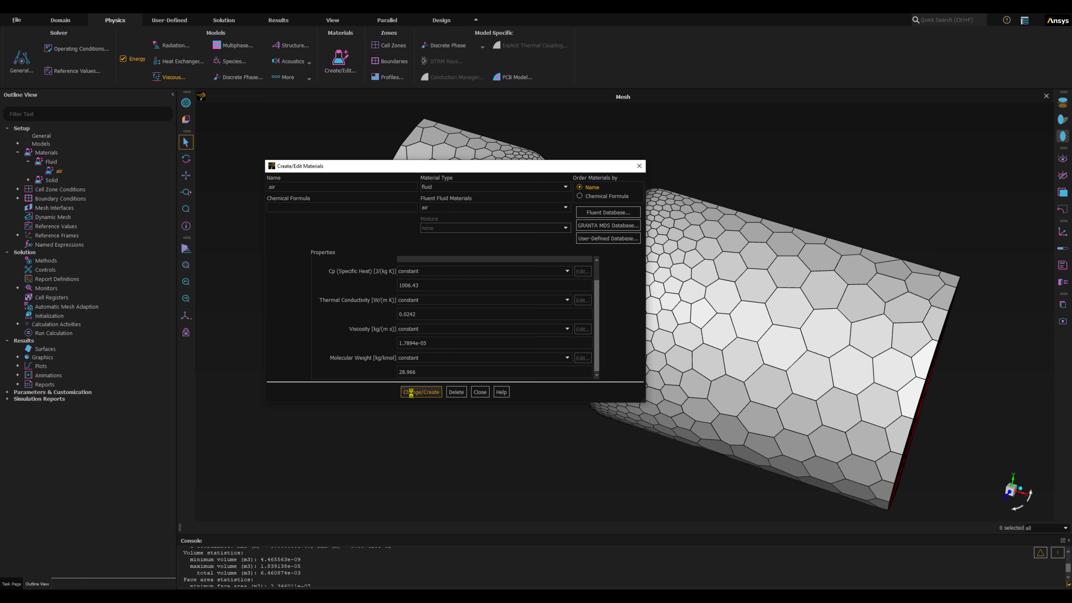
click(479, 394)
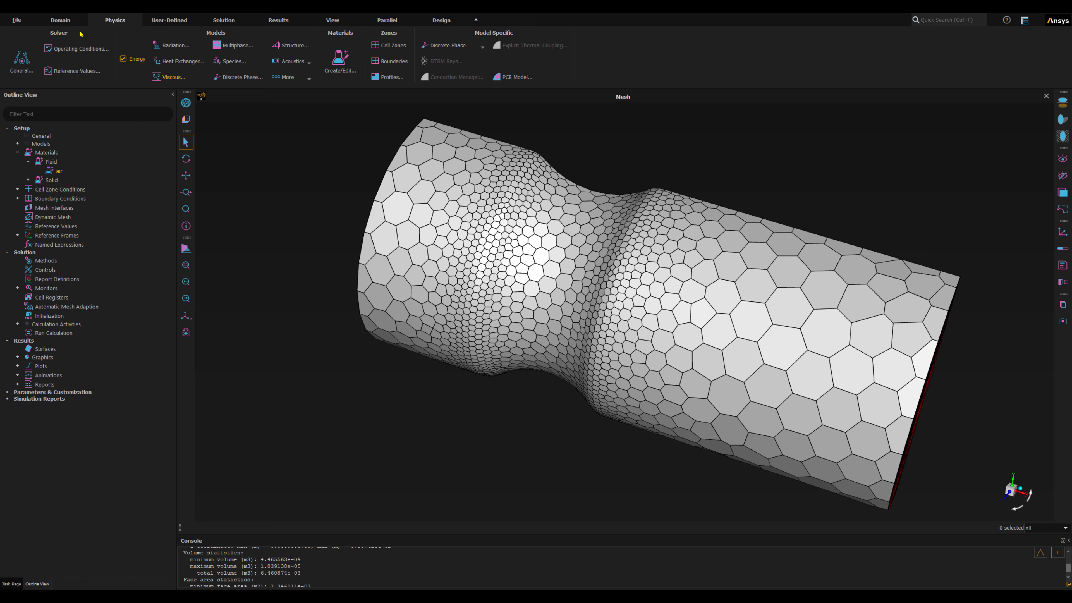
- Set the operating pressure to 0 atm in the operating conditions
click(66, 48)
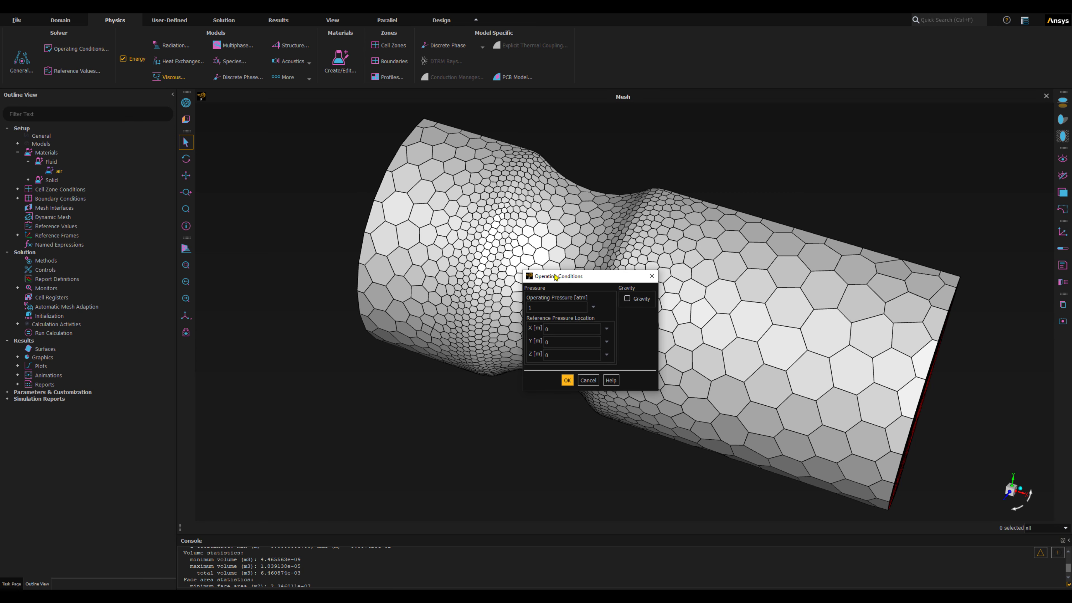
drag(558, 276, 227, 140)
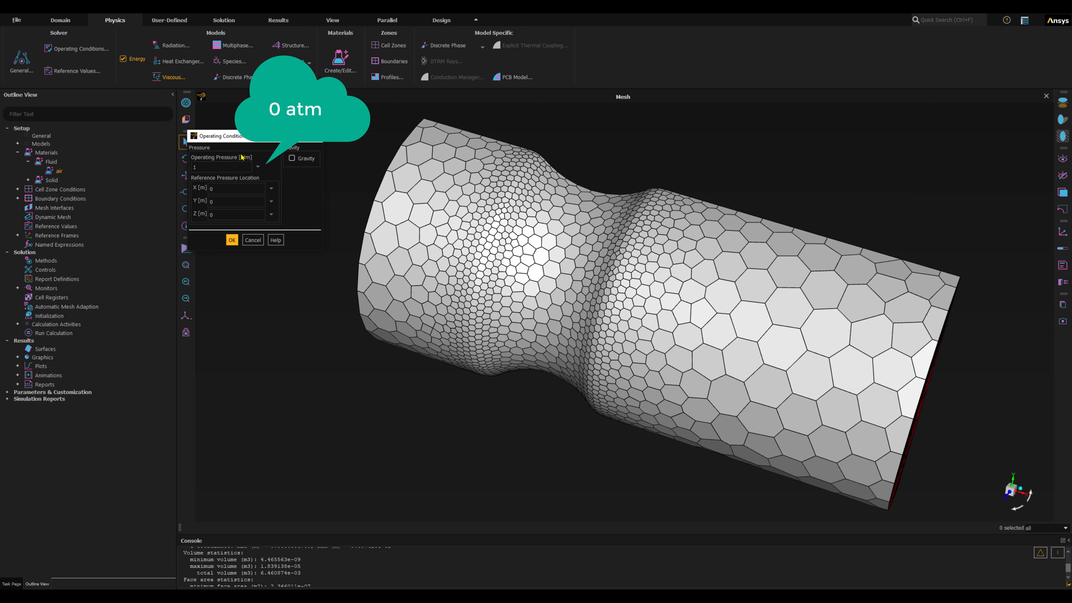
click(221, 166)
double_click(213, 168)
text(0)
click(232, 240)
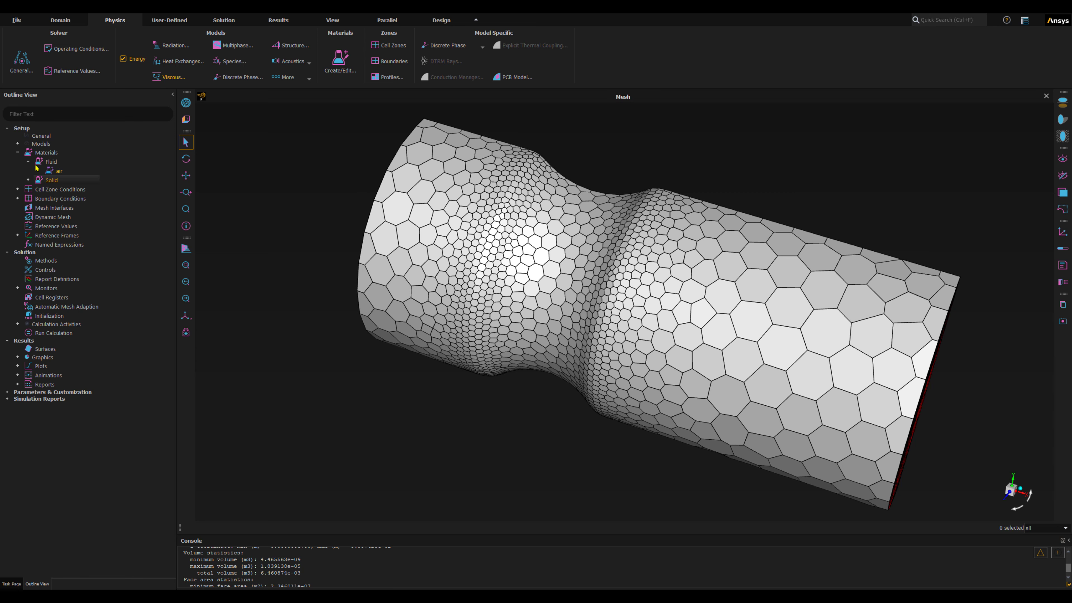
- Examine the fluid settings of the solid1 cell zone to check its assigned material
click(19, 199)
click(17, 190)
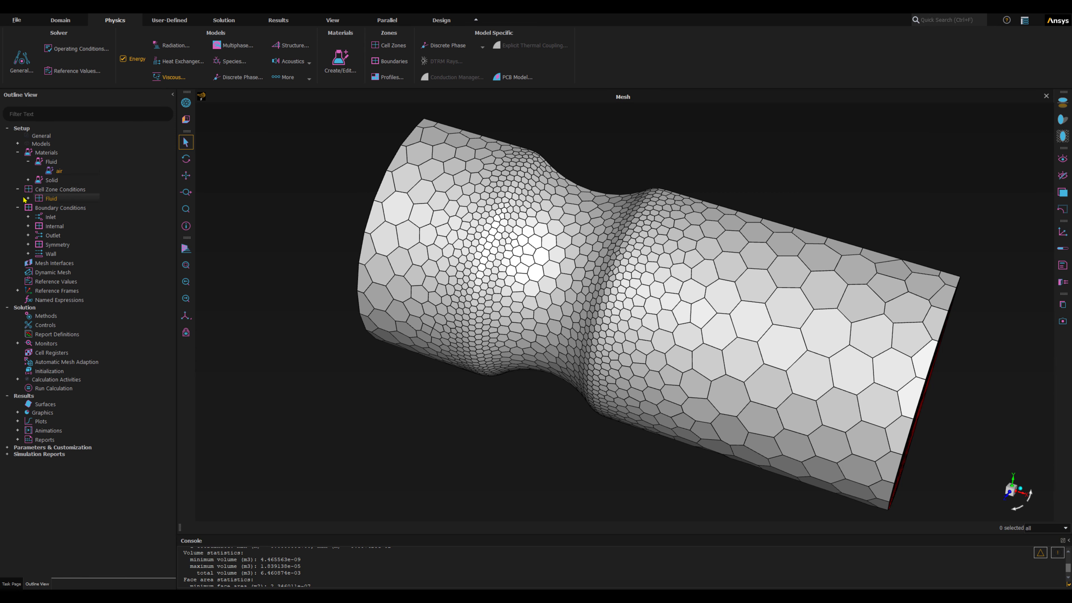
click(51, 199)
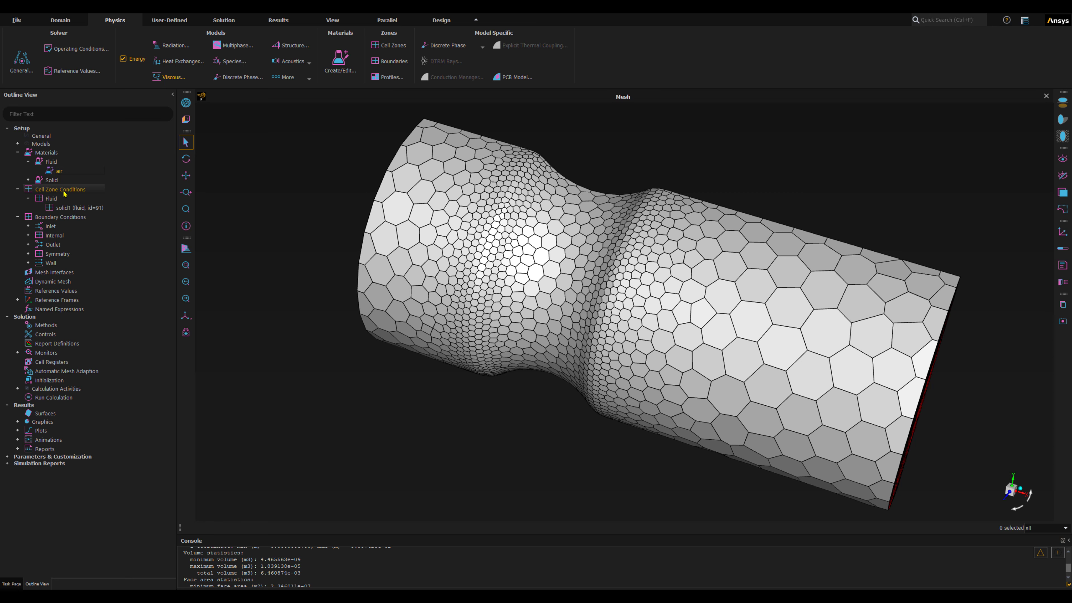
click(67, 207)
right_click(81, 212)
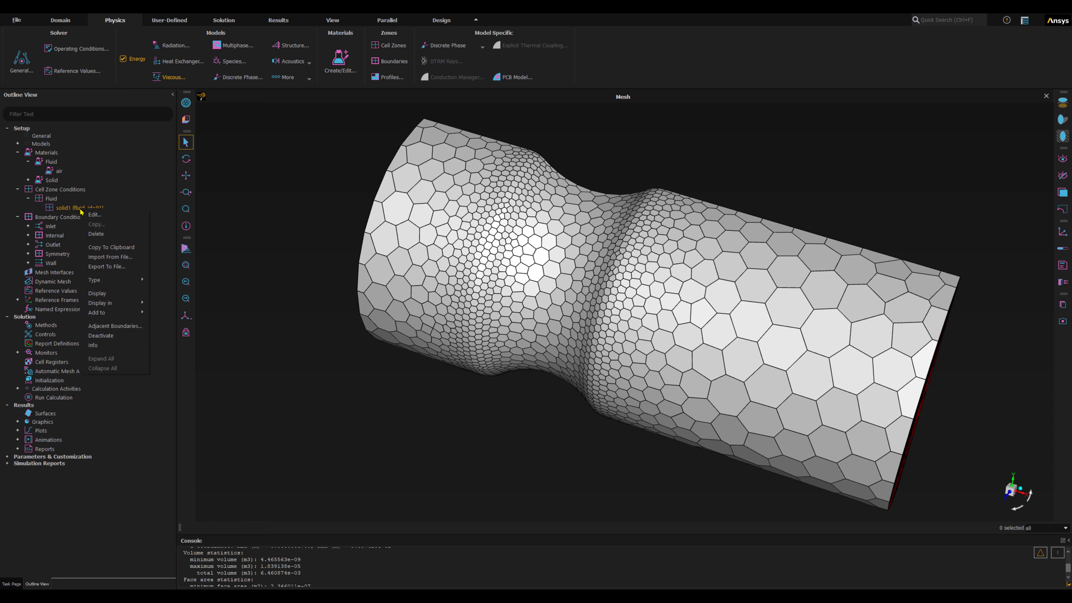
mouse_move(113, 280)
click(61, 209)
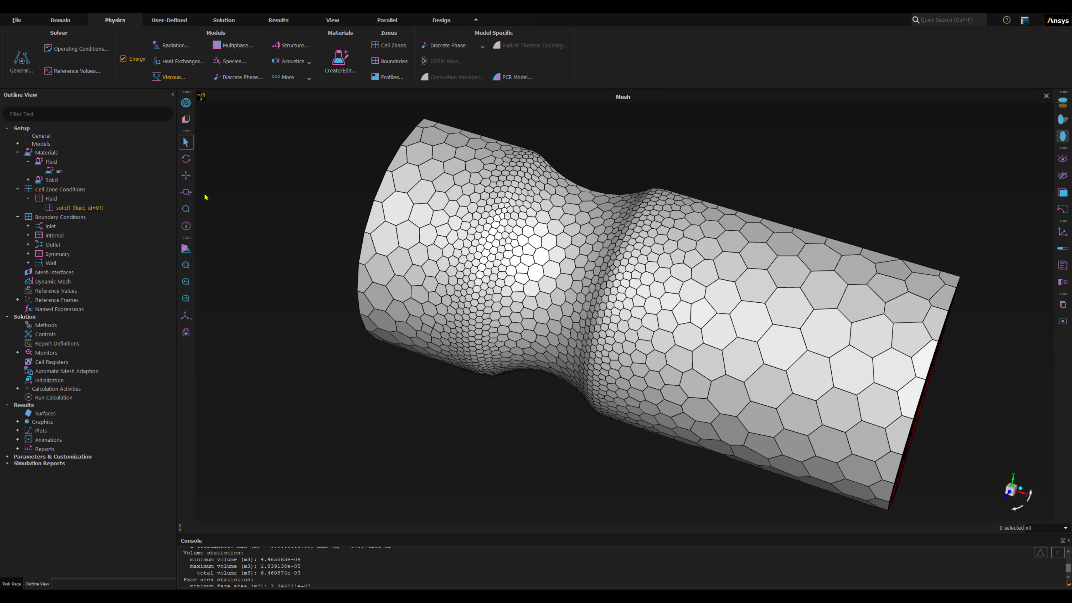
double_click(74, 208)
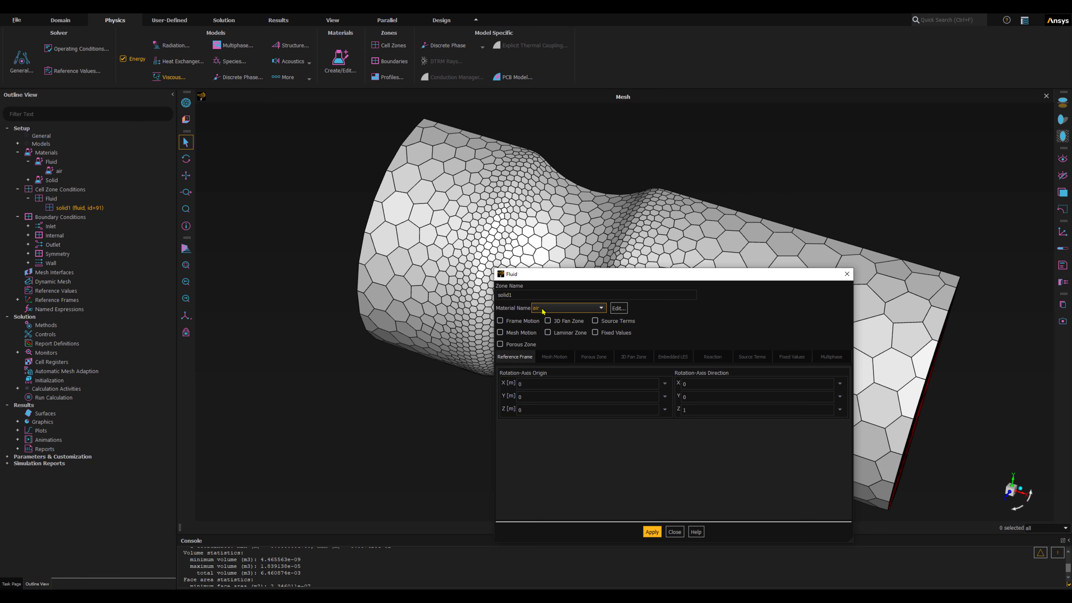
click(674, 532)
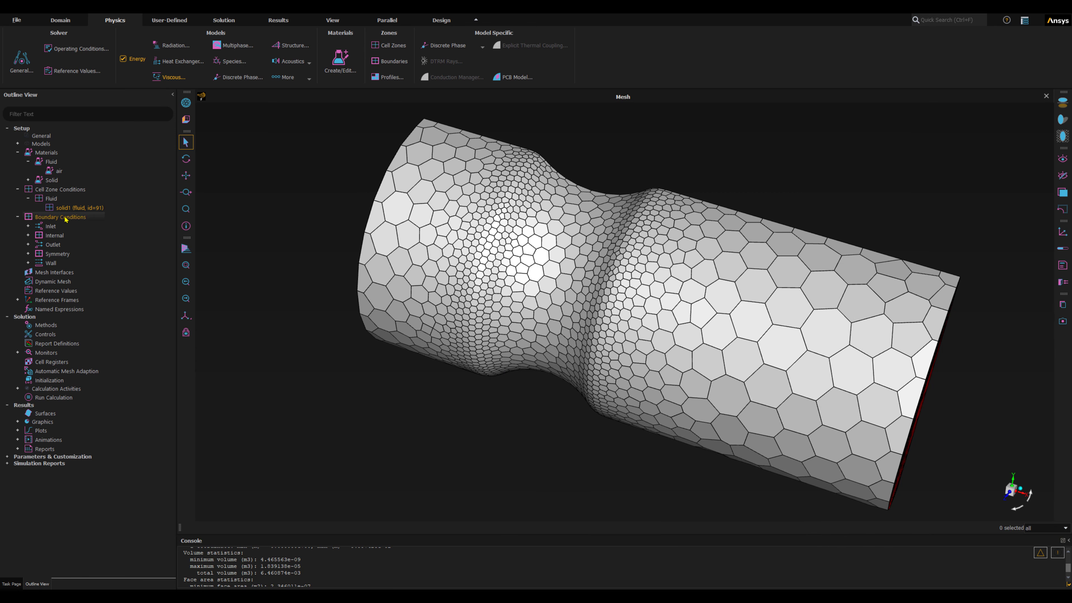
- Set the pressure inlet's gauge total pressure to 0.9 atm, supersonic/initial gauge pressure to 0.7369 atm and turbulent intensity to 1.5%, and apply
click(28, 226)
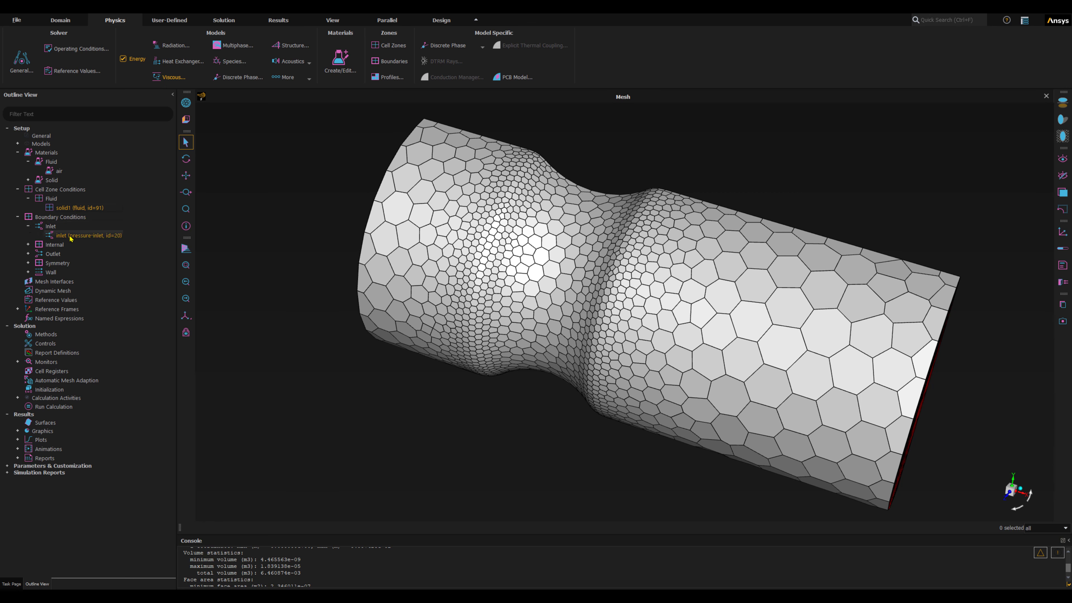
click(84, 235)
double_click(85, 237)
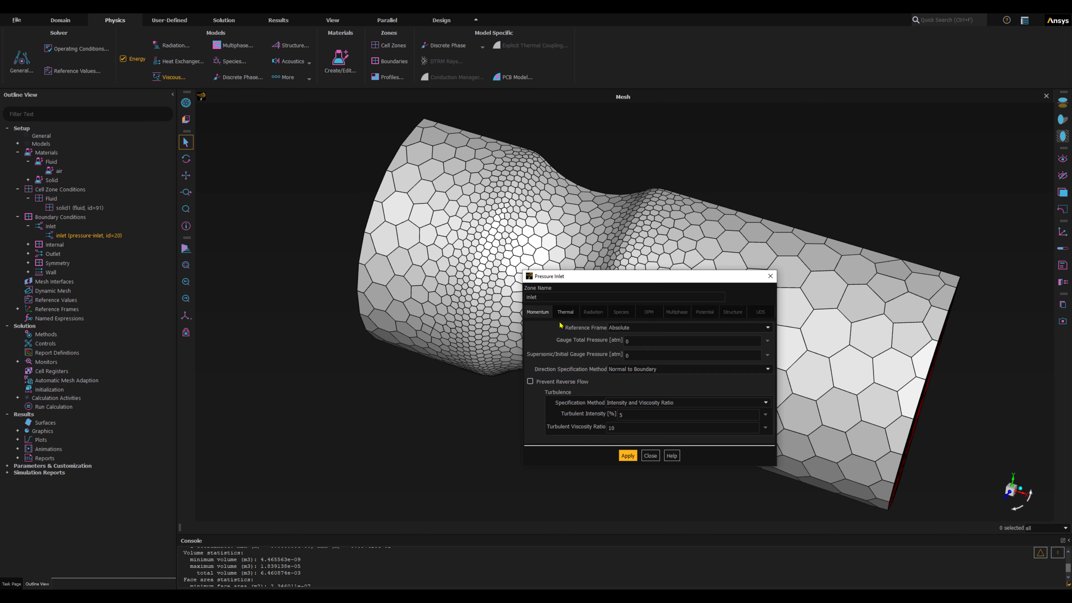
drag(567, 279, 216, 142)
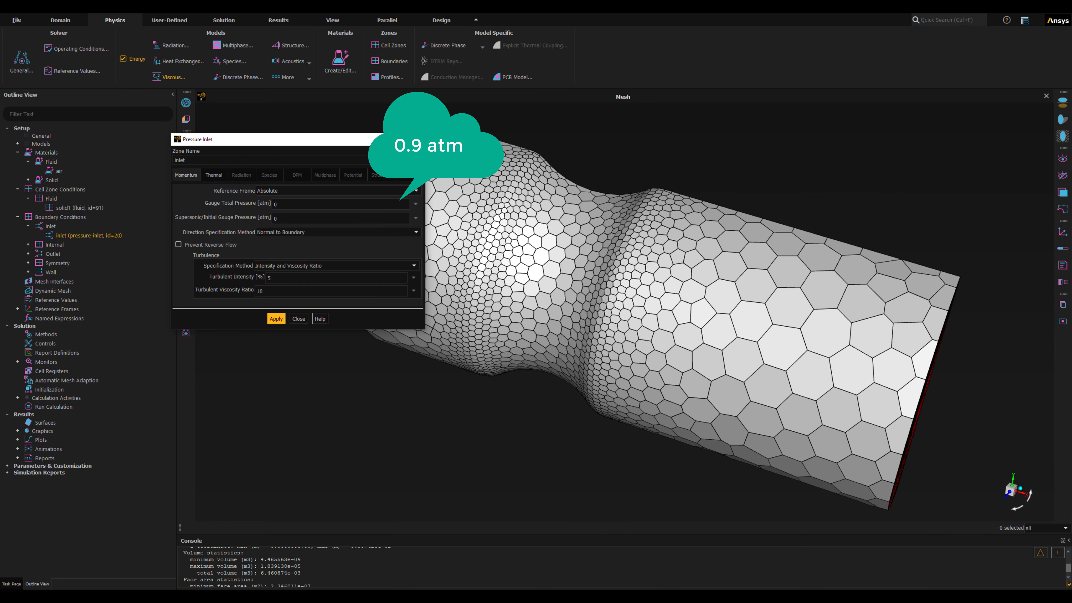
click(297, 204)
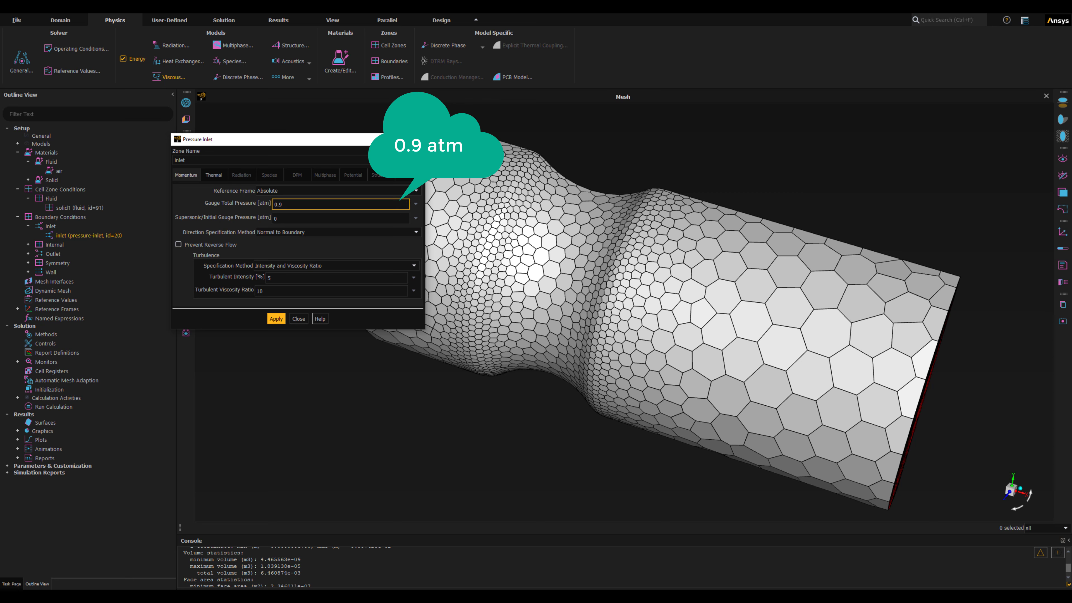
click(335, 491)
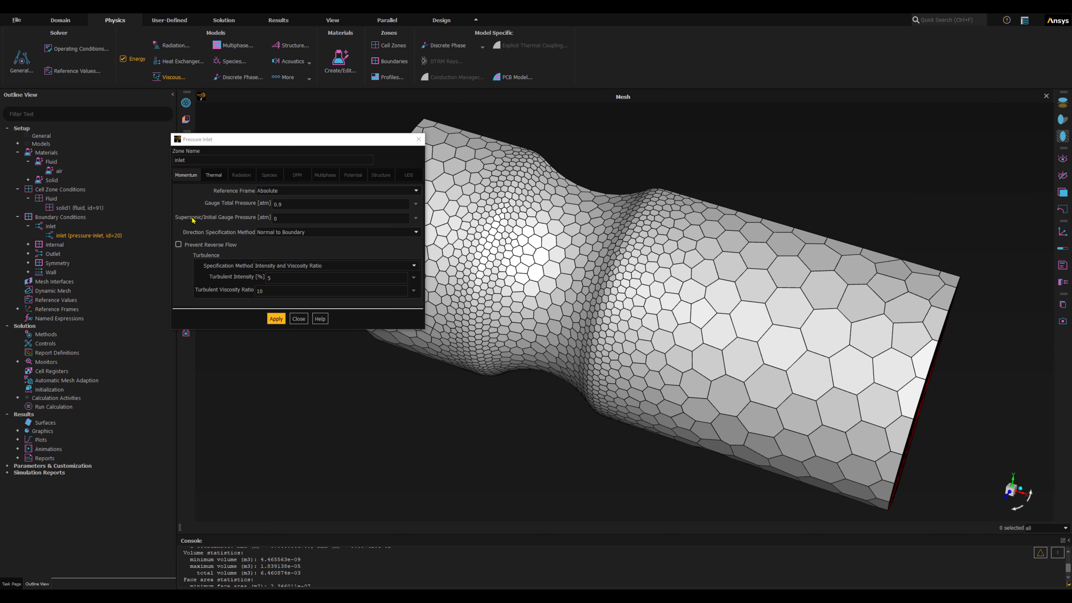
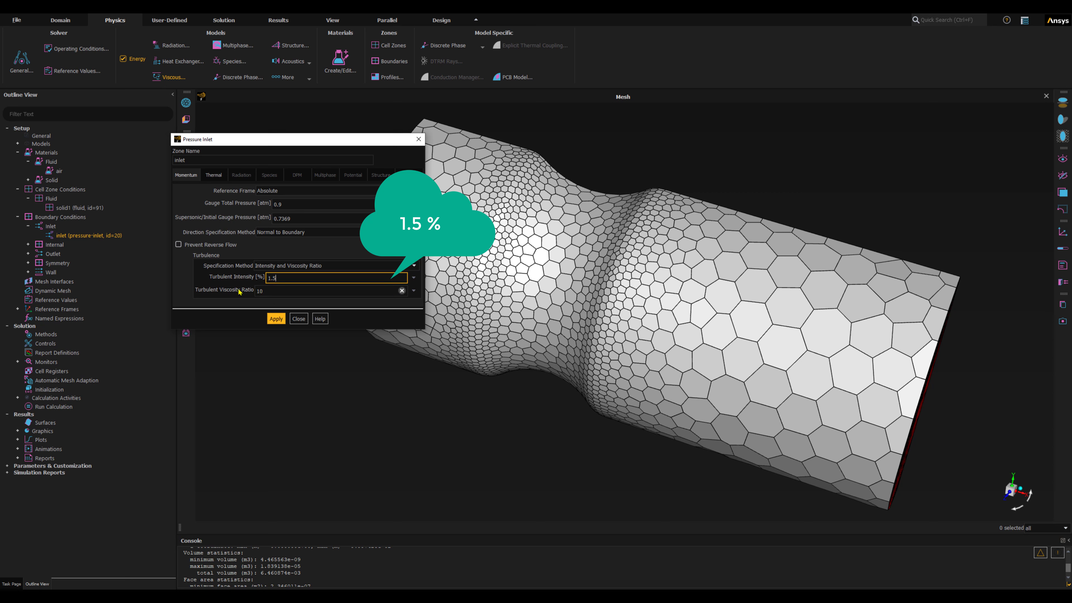
click(276, 320)
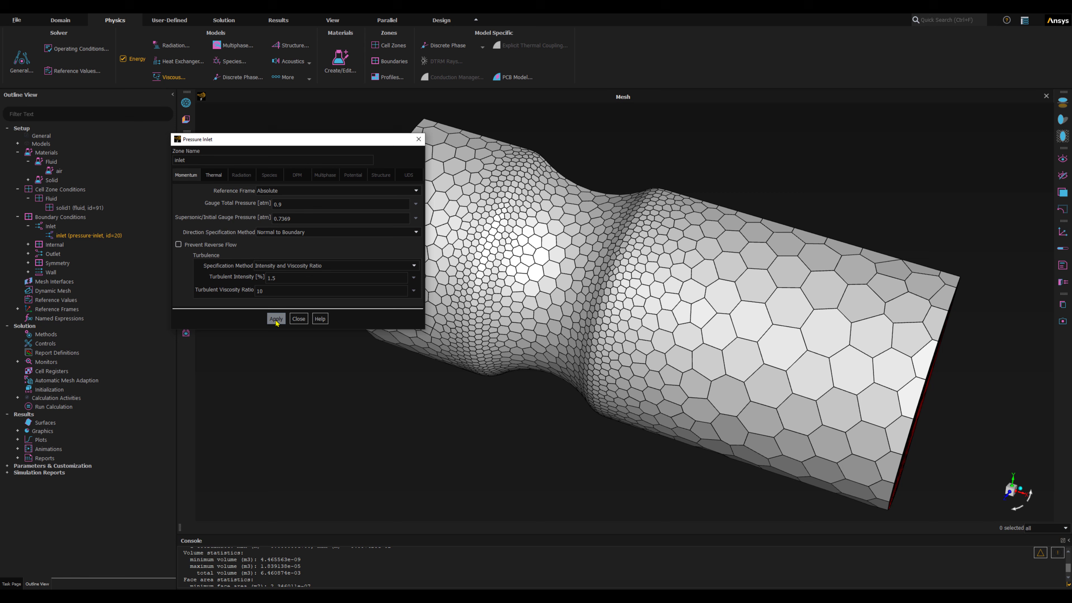
click(299, 320)
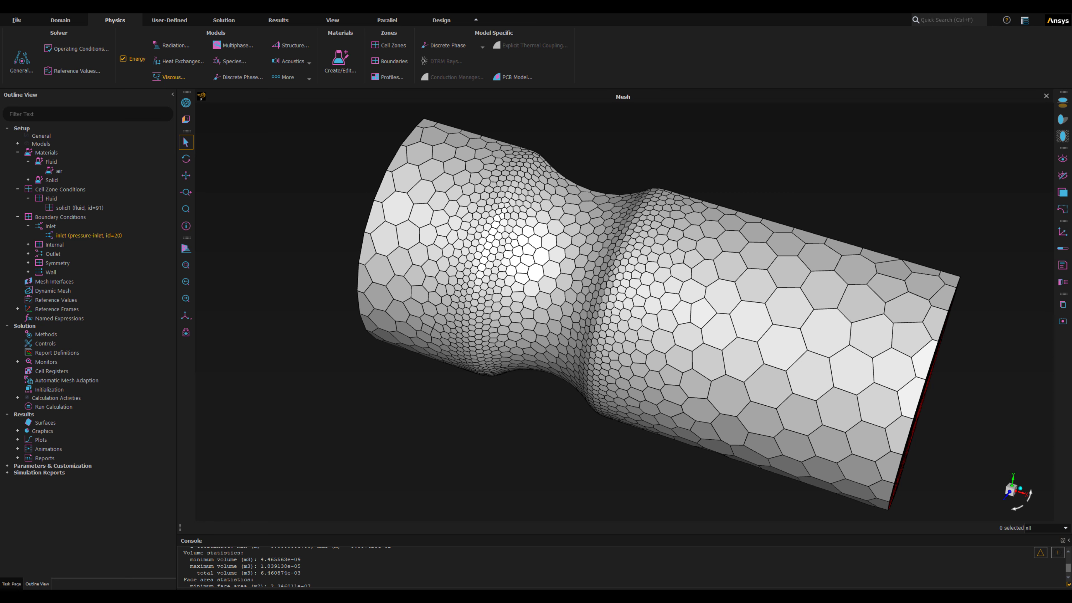
- Set the pressure outlet's gauge pressure to 0.7369 atm and backflow turbulent intensity to 1.5%, and apply the changes
click(28, 254)
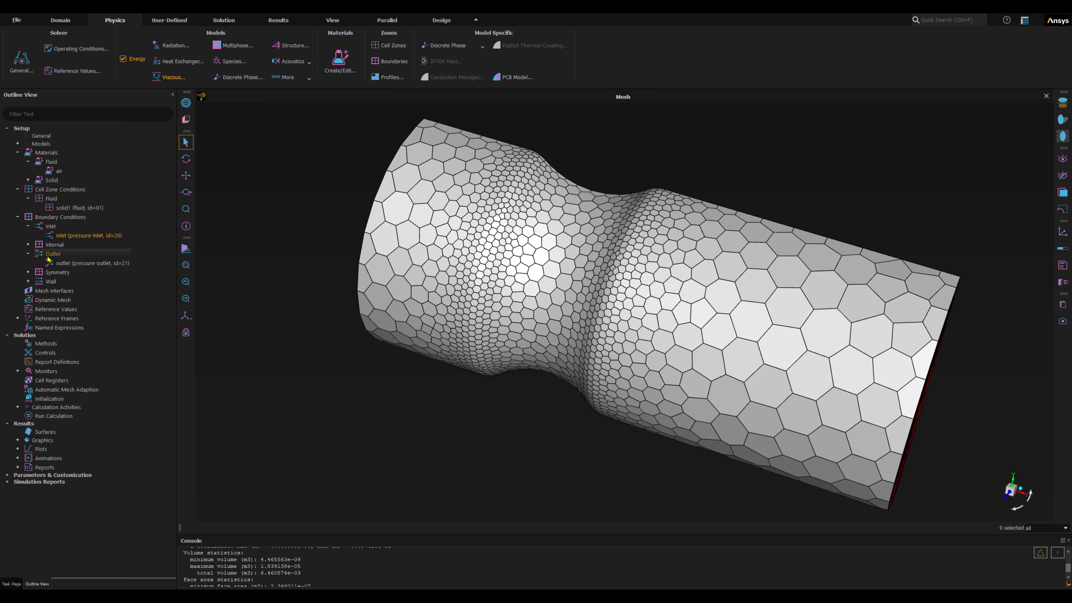
click(73, 265)
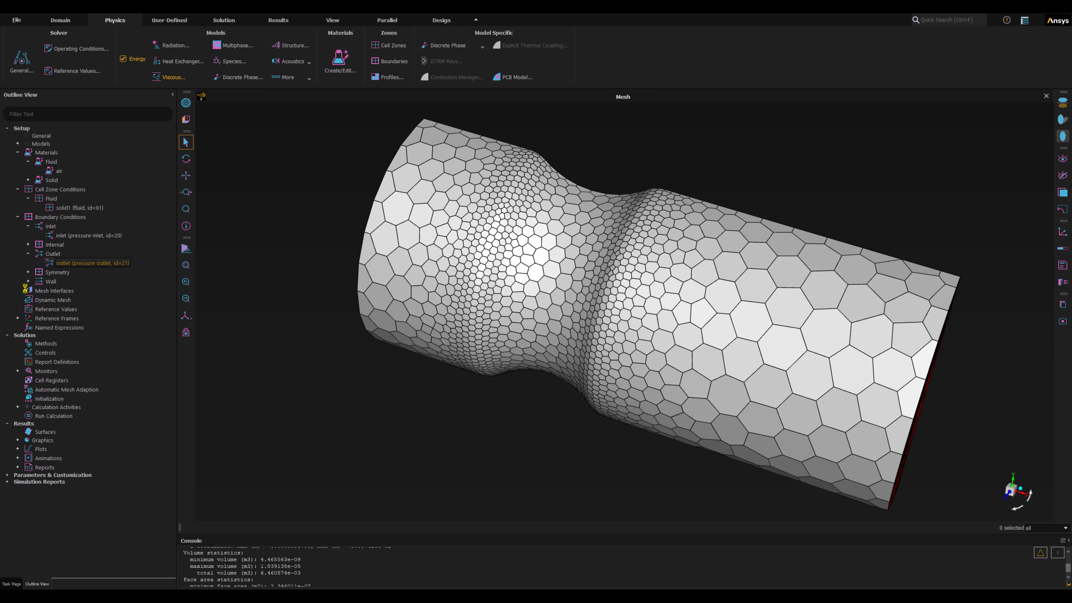
double_click(74, 263)
drag(595, 281, 270, 136)
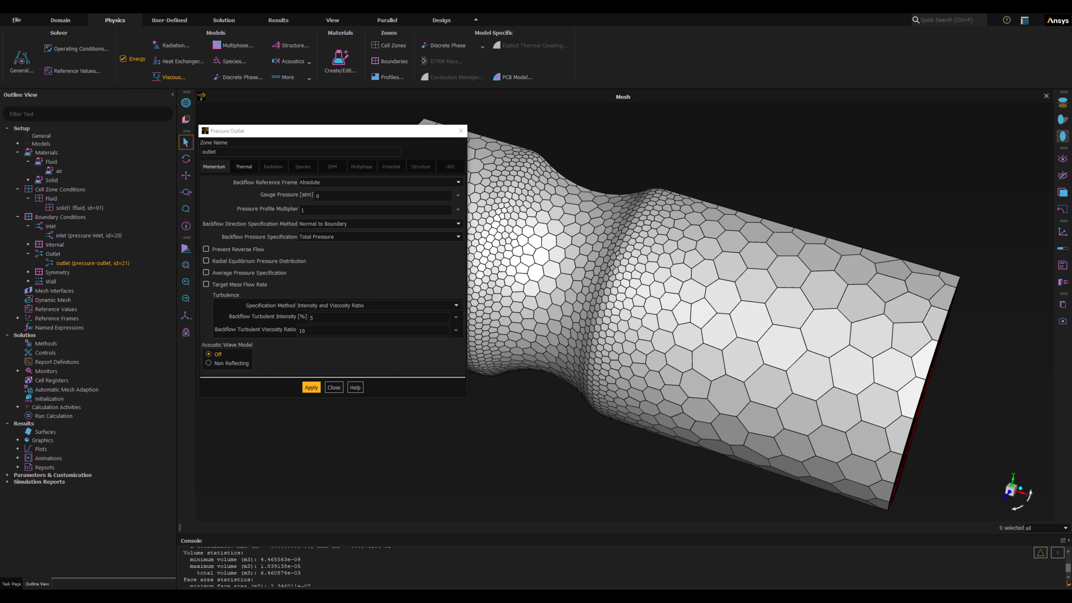
double_click(317, 196)
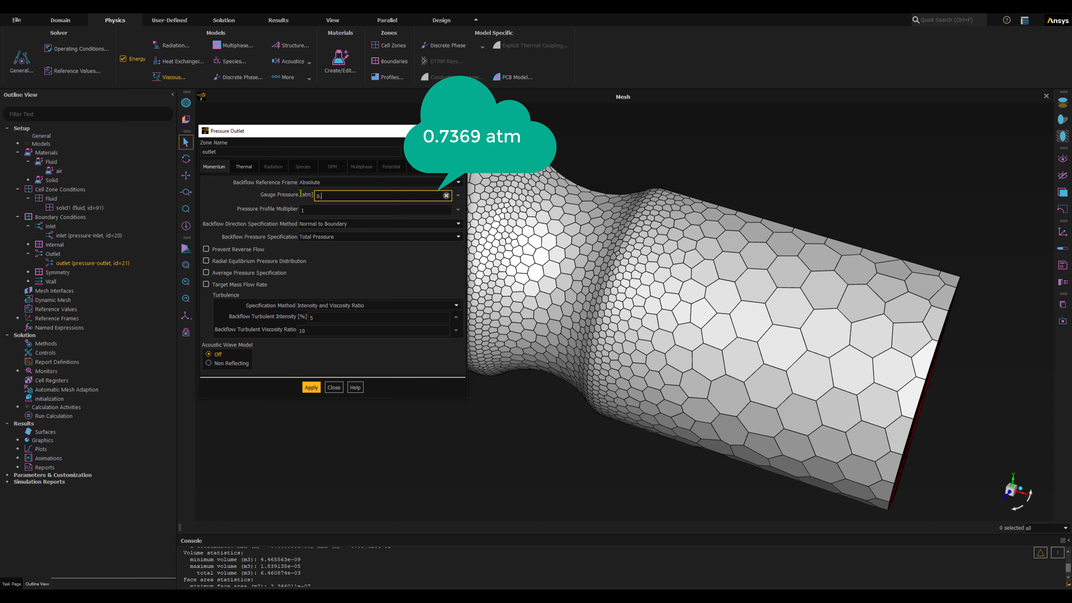
text(0.7369)
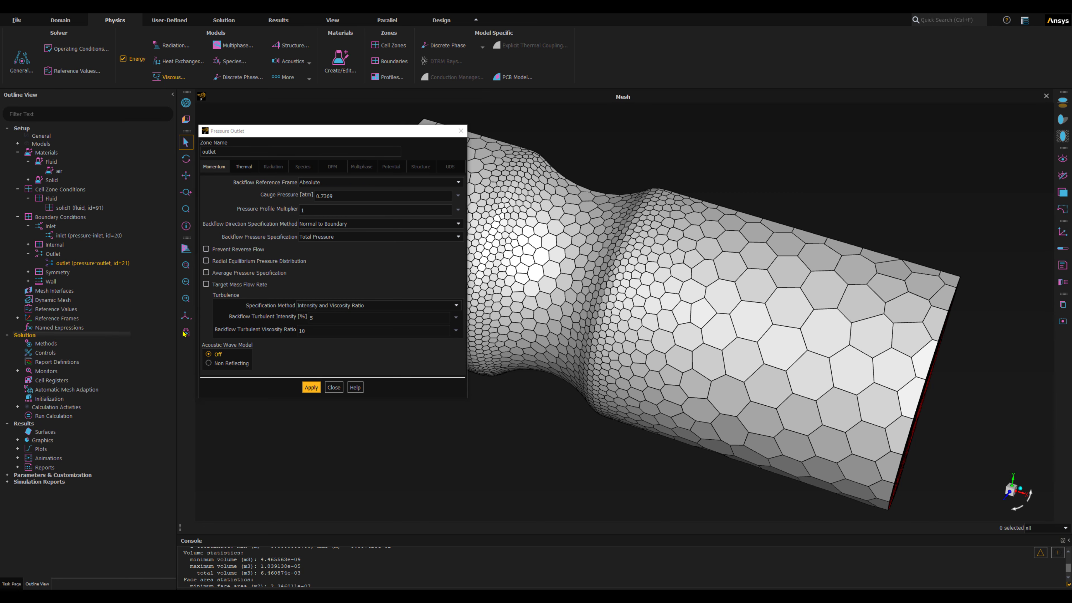
double_click(313, 317)
text(1.5)
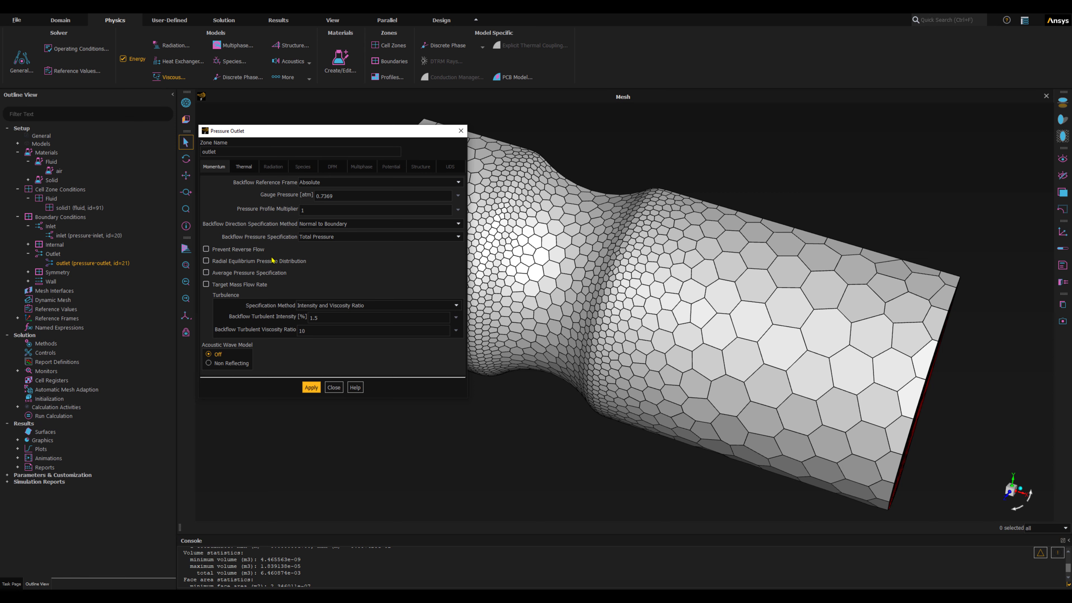
click(307, 388)
click(333, 384)
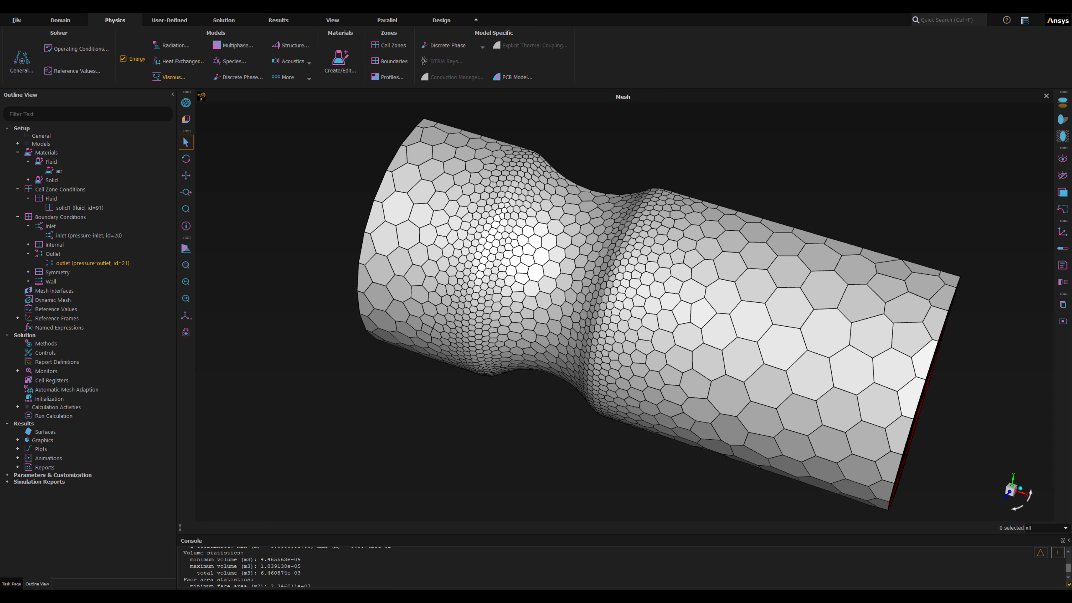
- Open the solution methods and review the formulation, flux type and spatial discretization schemes
click(222, 20)
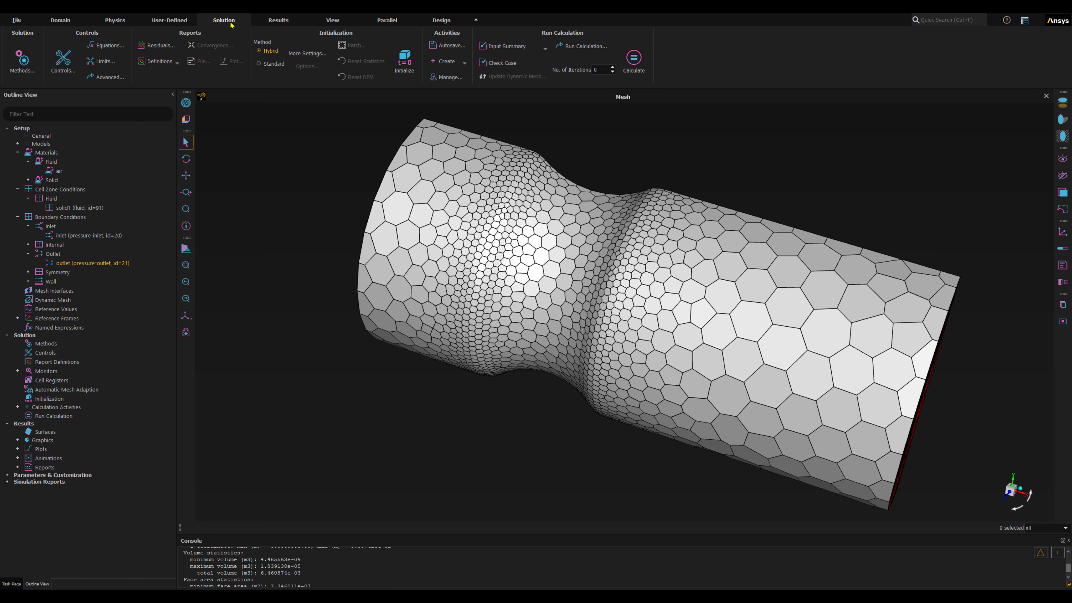
click(26, 63)
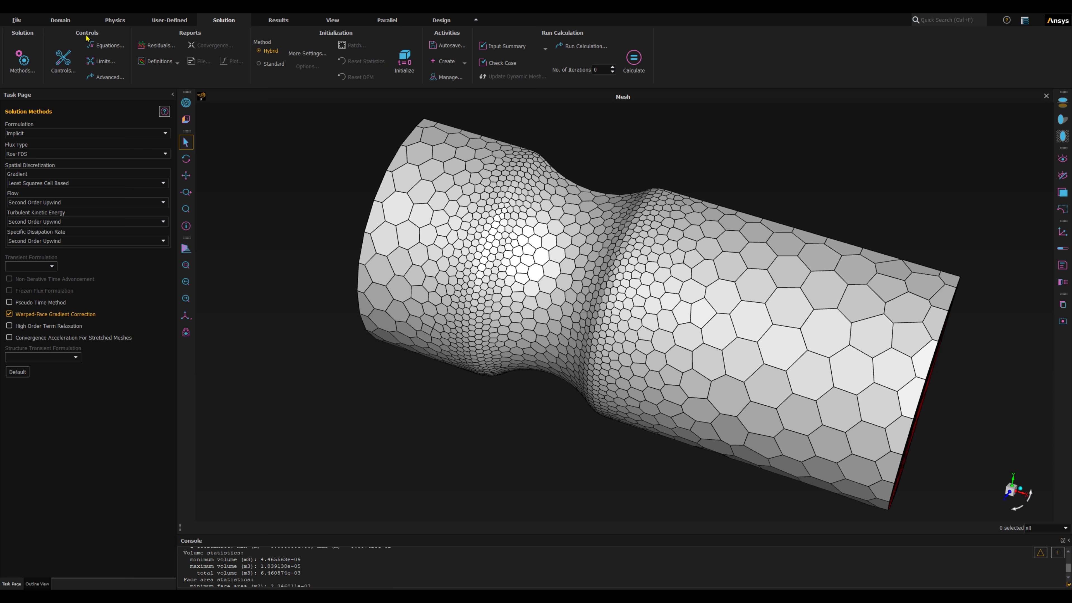
click(217, 24)
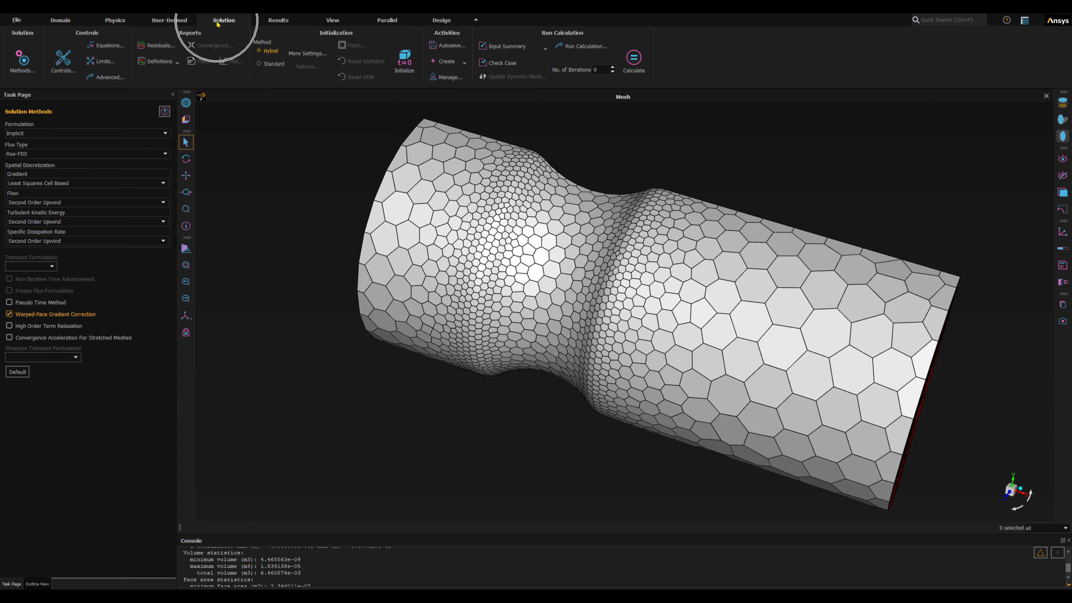
click(96, 36)
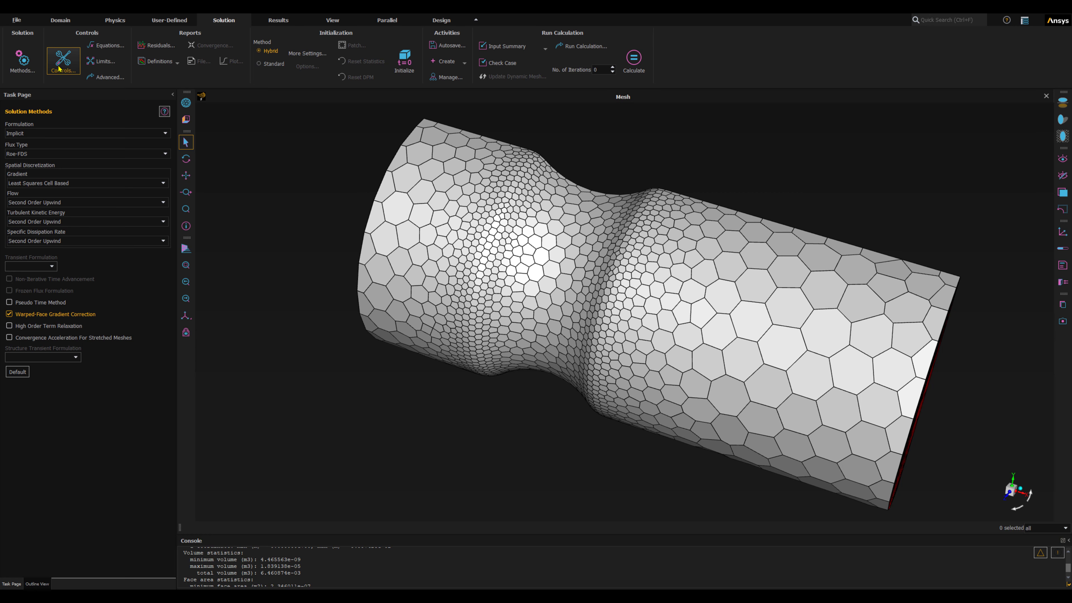
- Set the Courant number to 25 in the solution controls
click(59, 69)
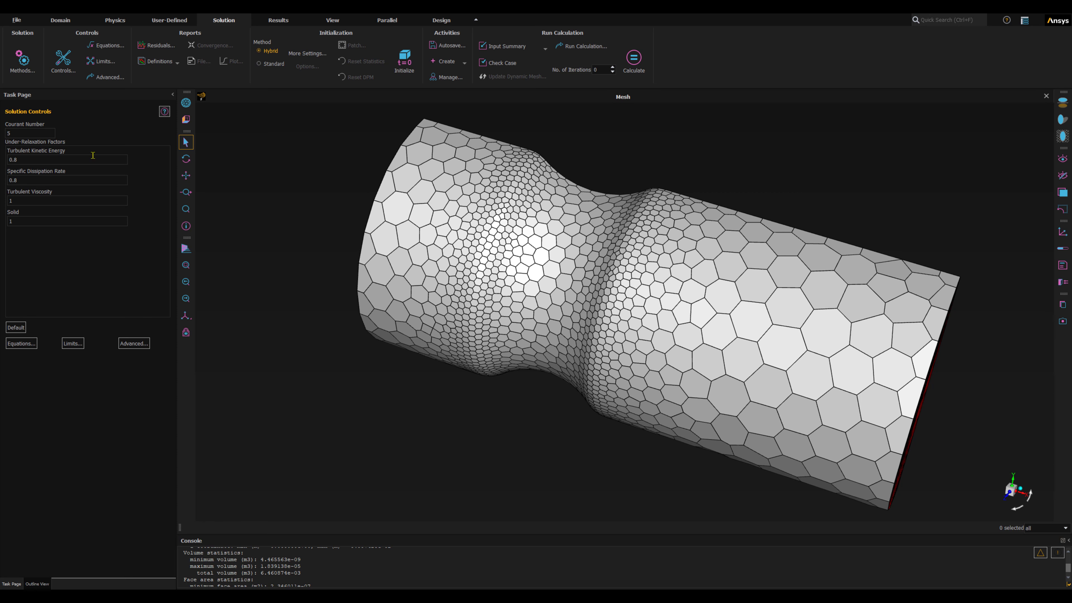
click(24, 133)
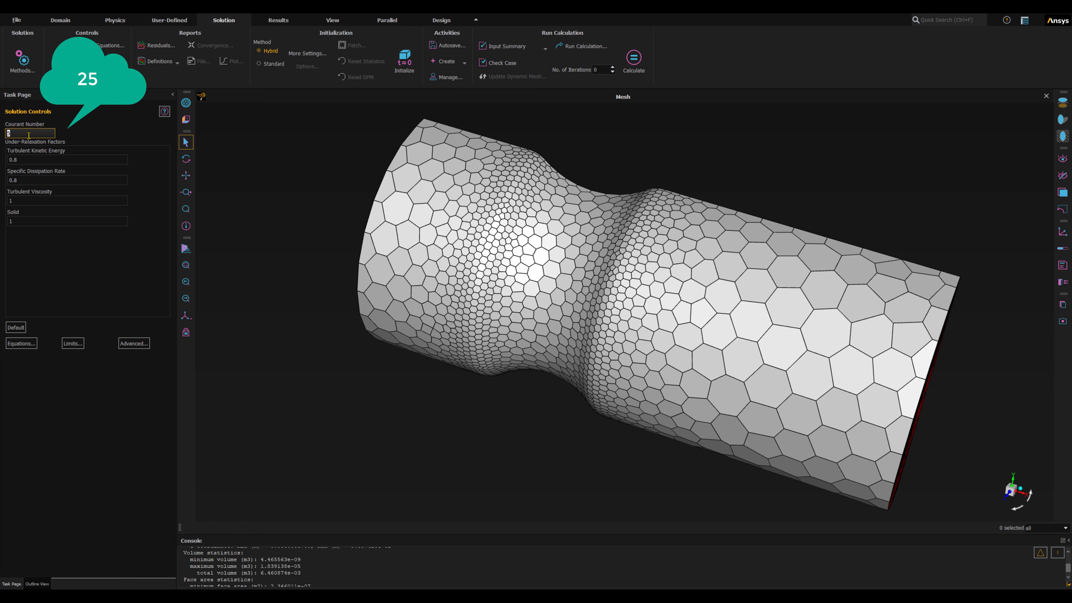
text(25)
click(26, 159)
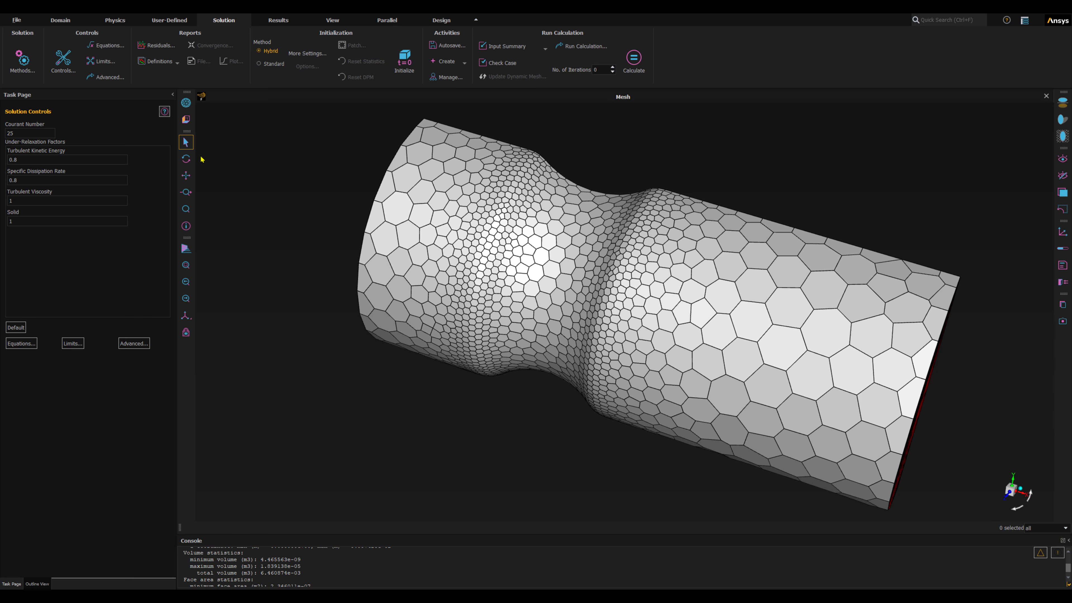
- Open the residual monitors and review the plotting options and absolute convergence criteria of the equations
click(219, 23)
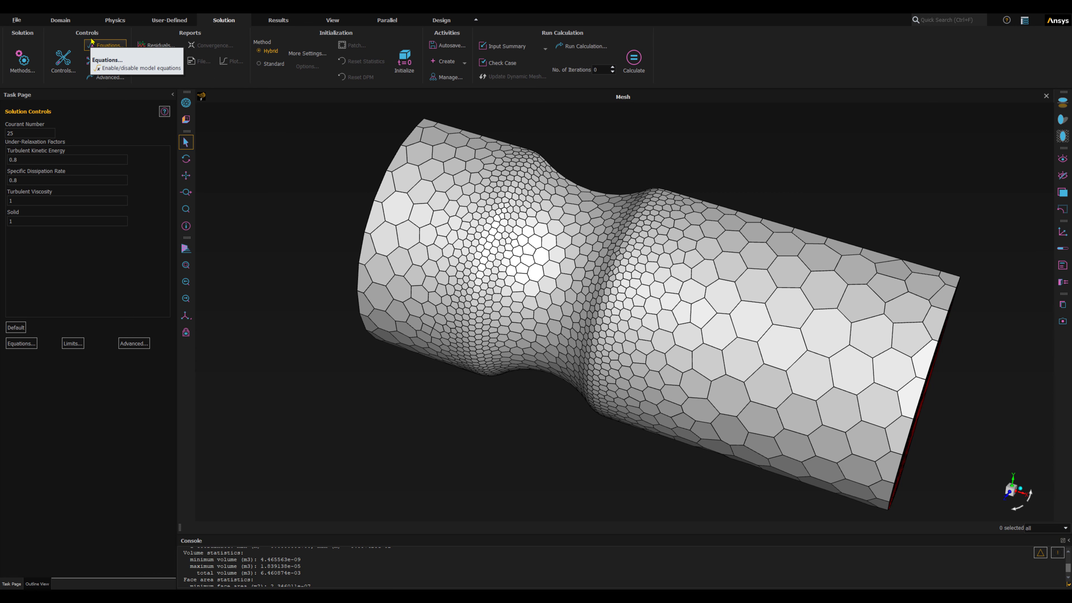
click(38, 584)
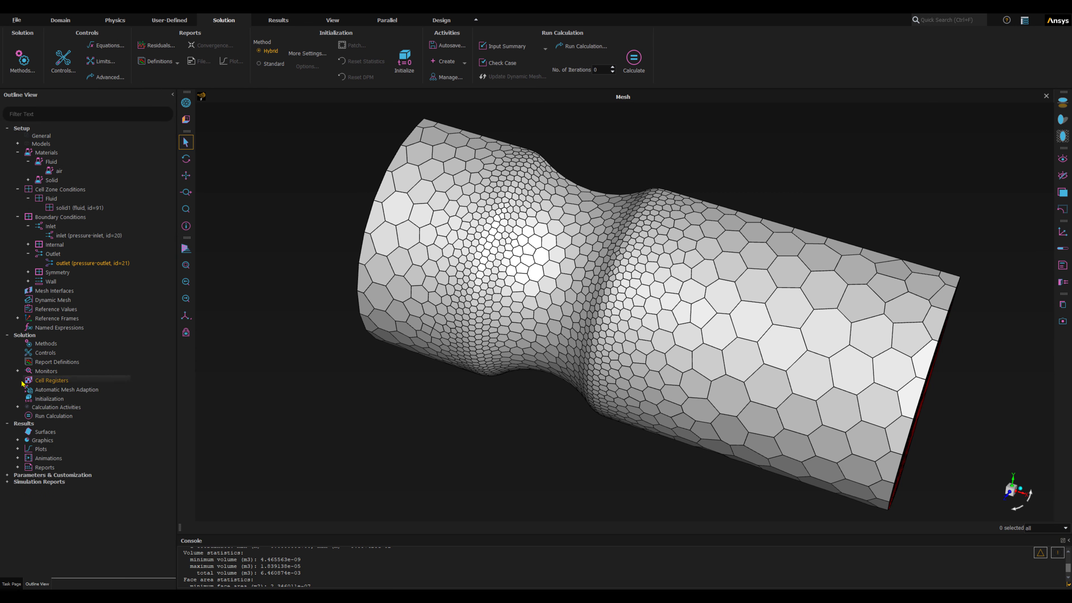
click(18, 371)
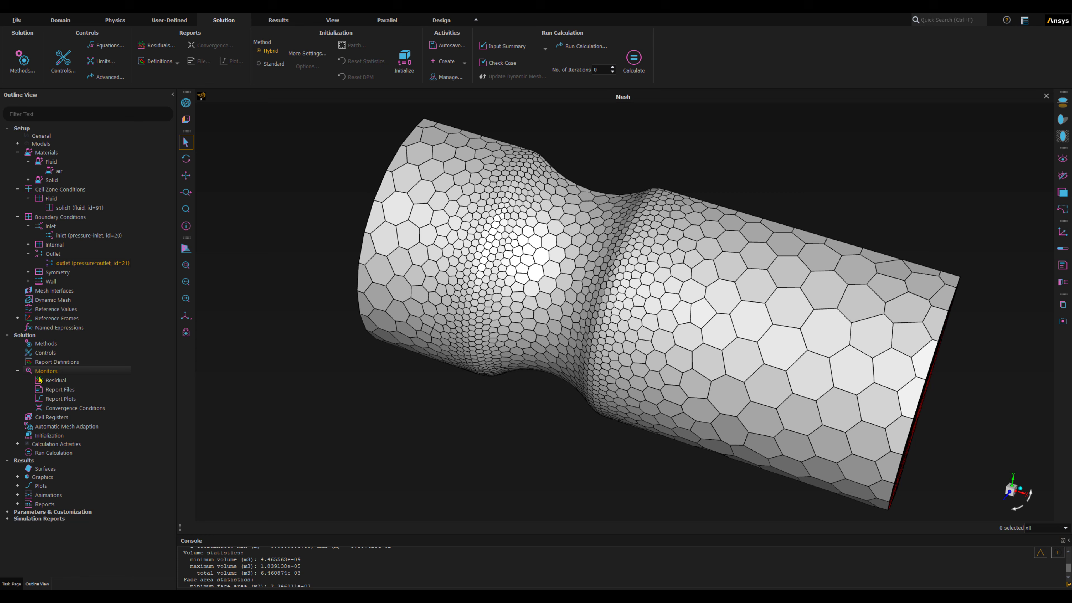
click(17, 371)
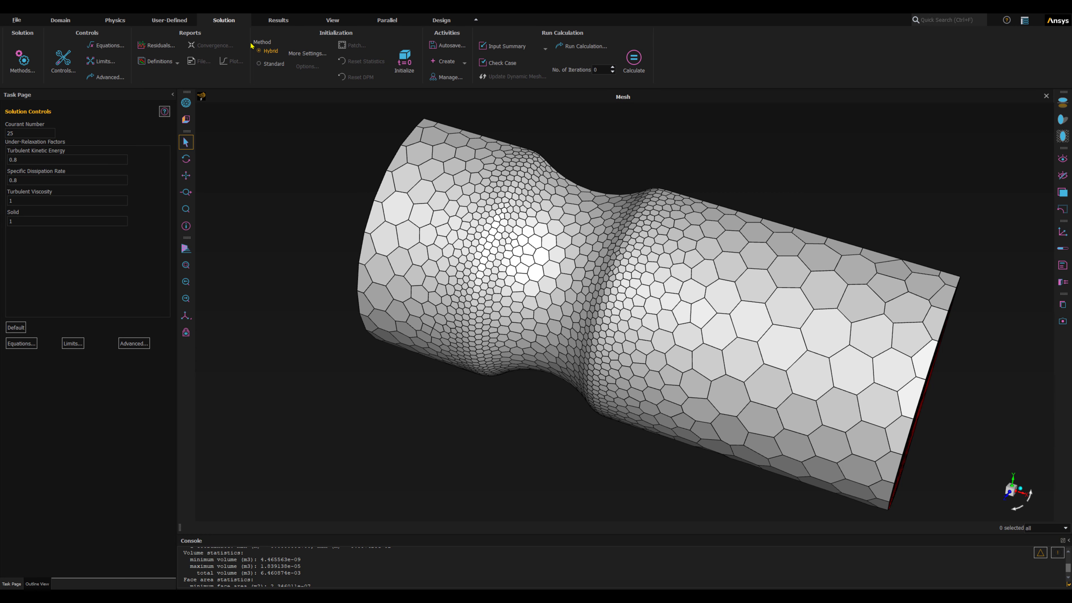
click(160, 46)
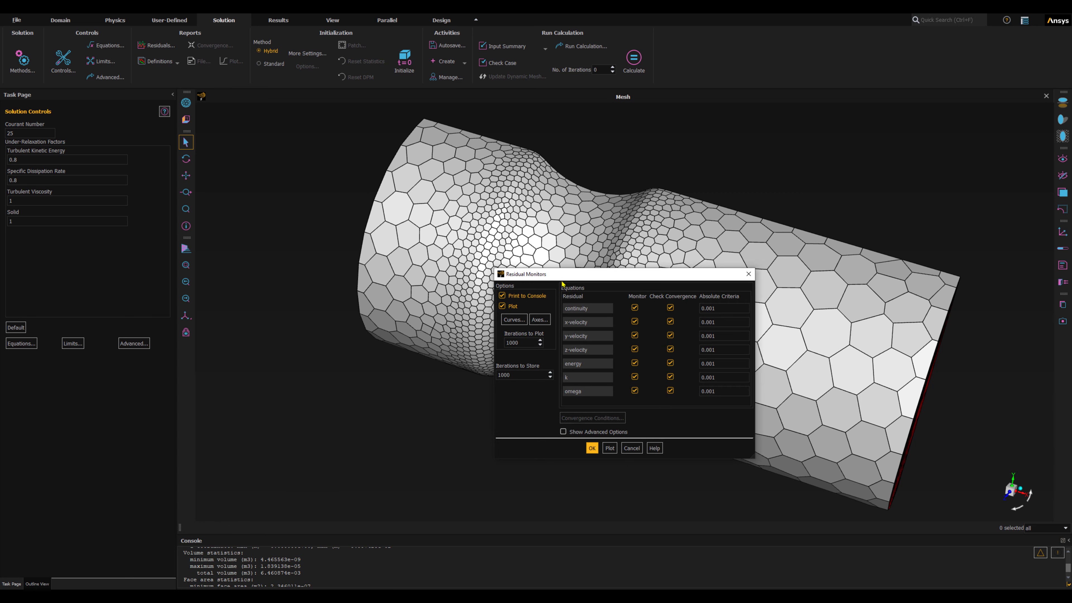
drag(564, 279, 257, 139)
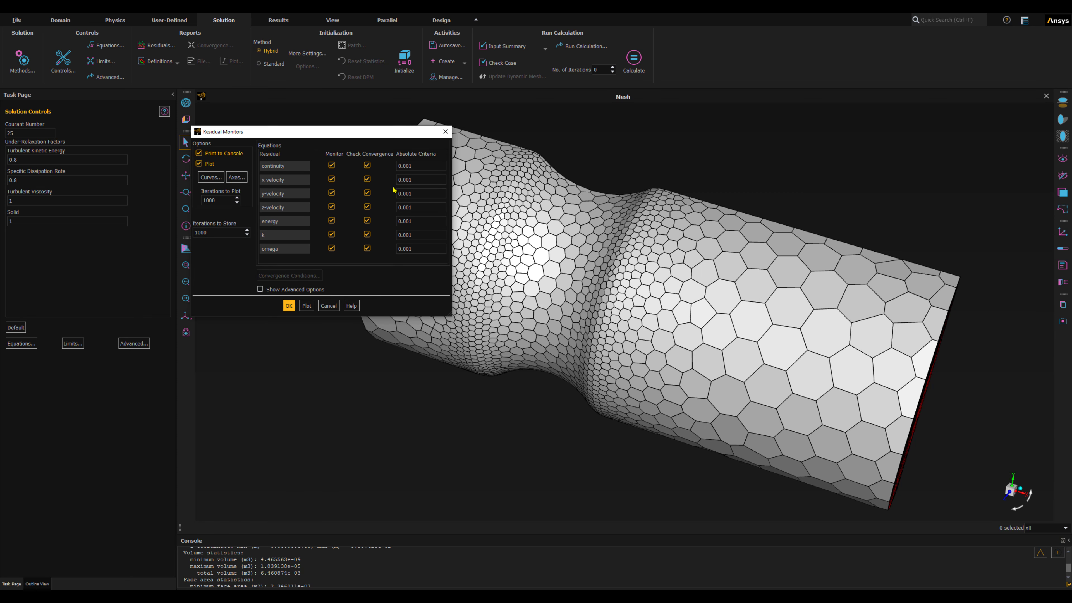
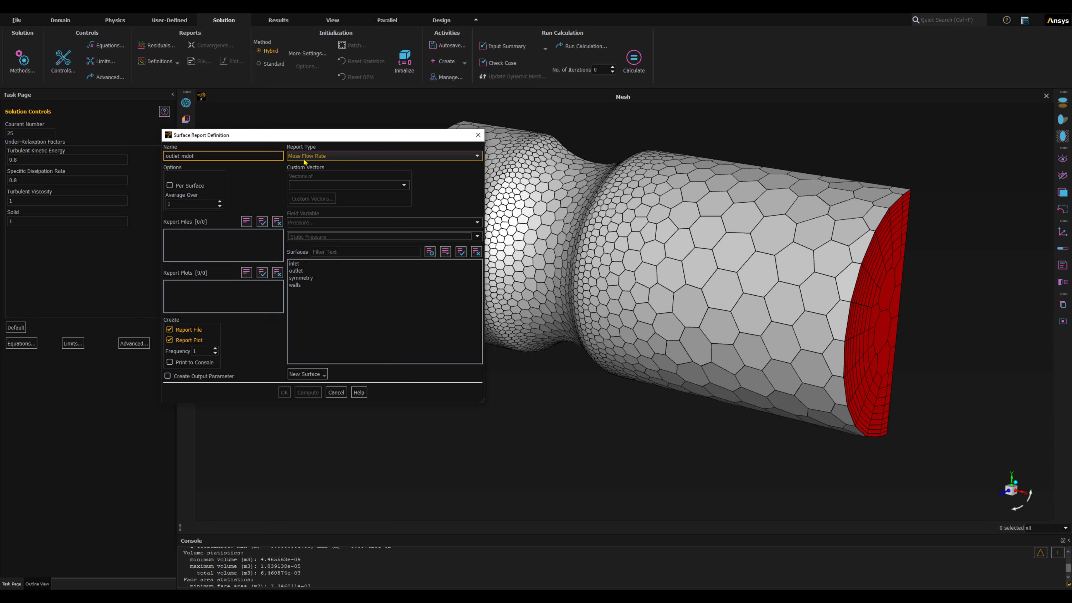
- Create the outlet-mdot mass flow rate report on the outlet surface with report file, report plot and console printing enabled
click(295, 271)
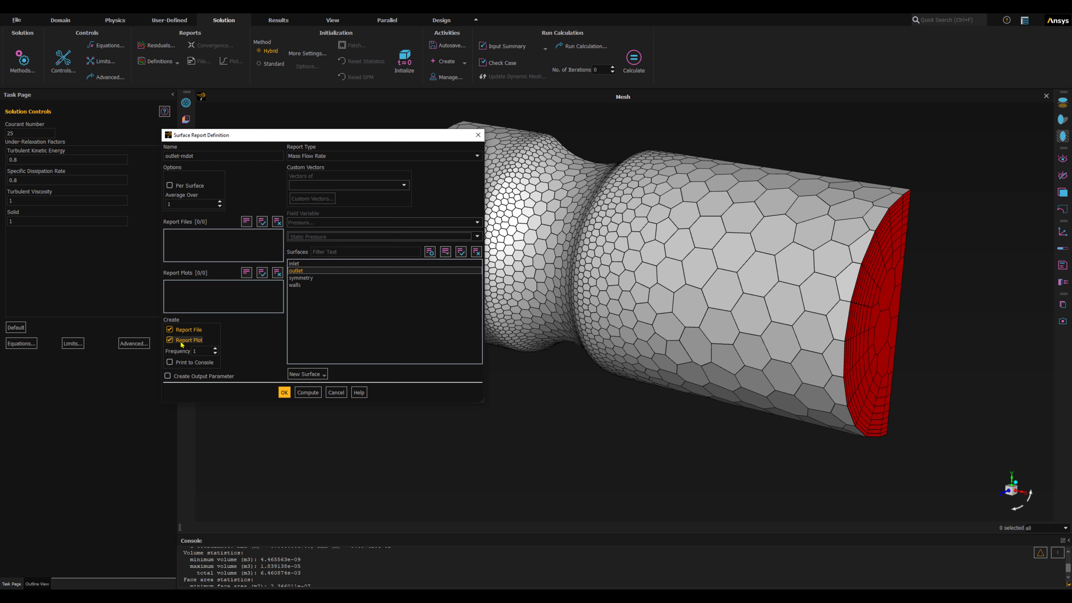
click(169, 362)
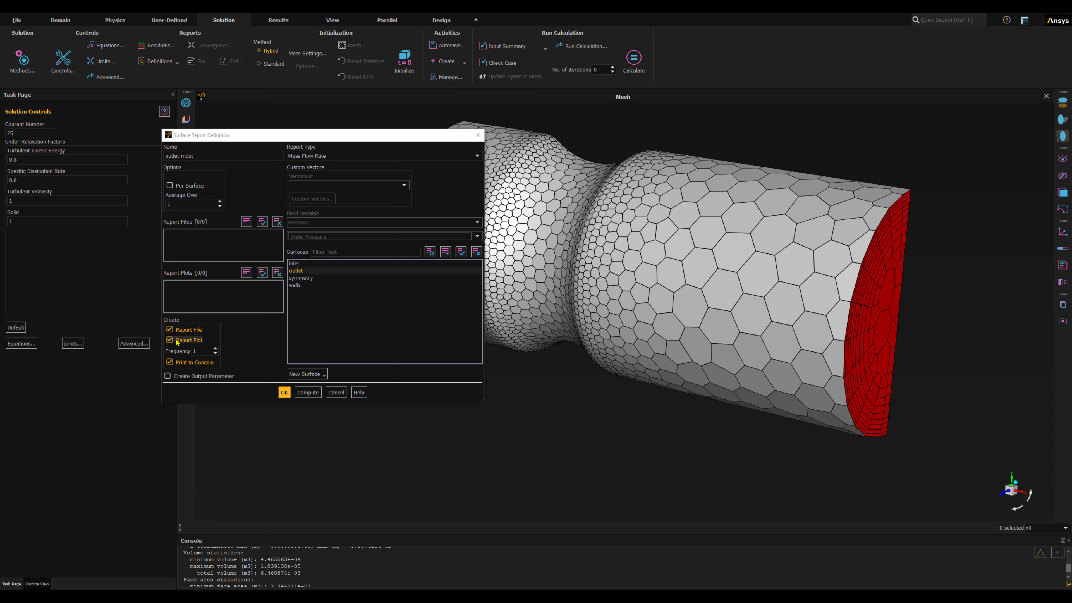
click(284, 393)
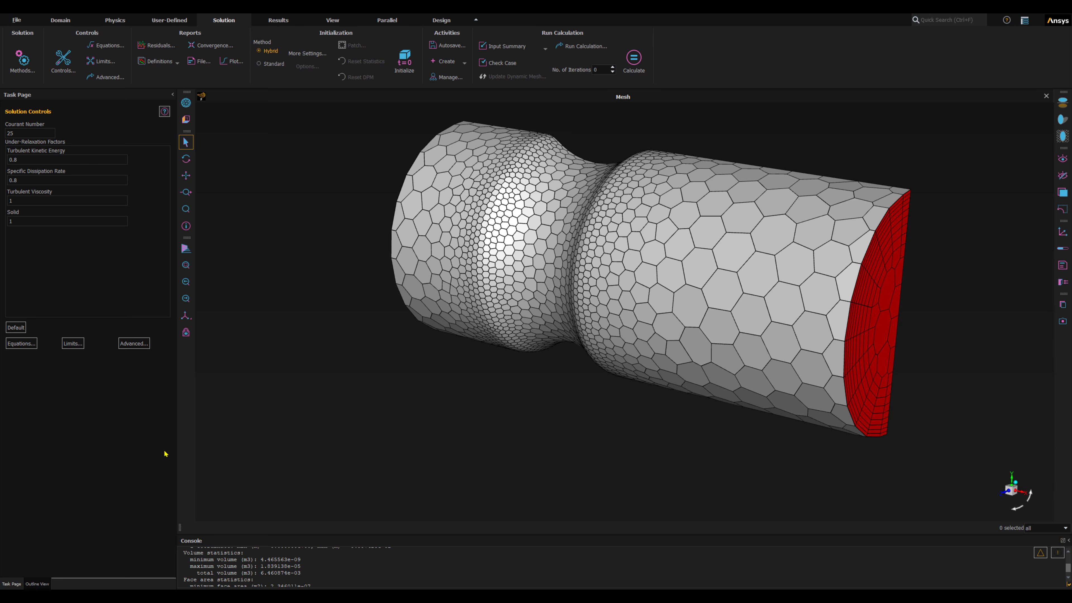
- Expand the report definitions, report files and report plots in the outline to check the outlet-mdot entries
click(37, 584)
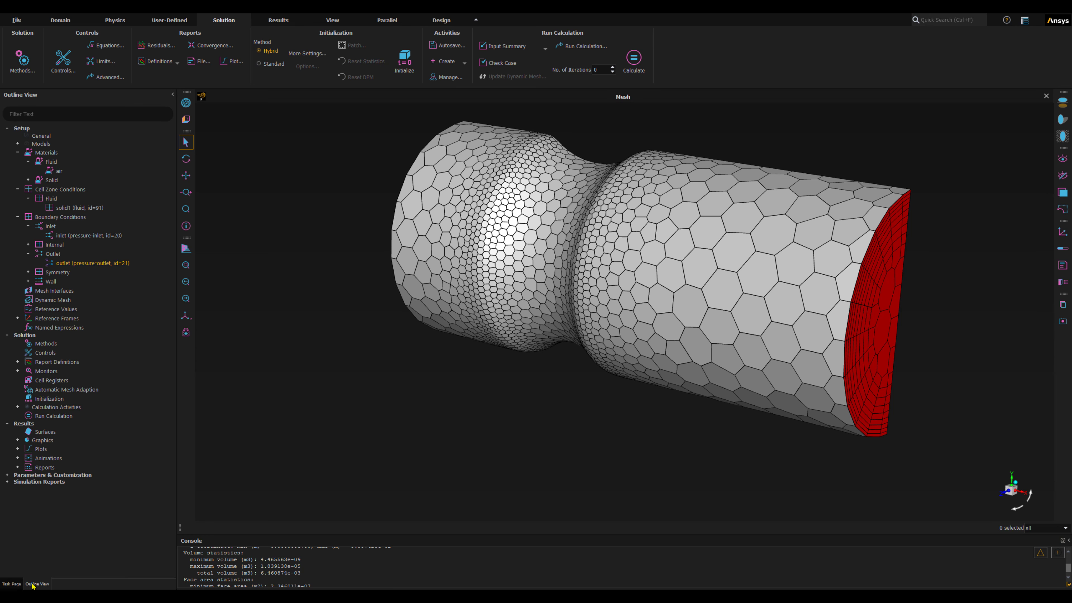
click(17, 362)
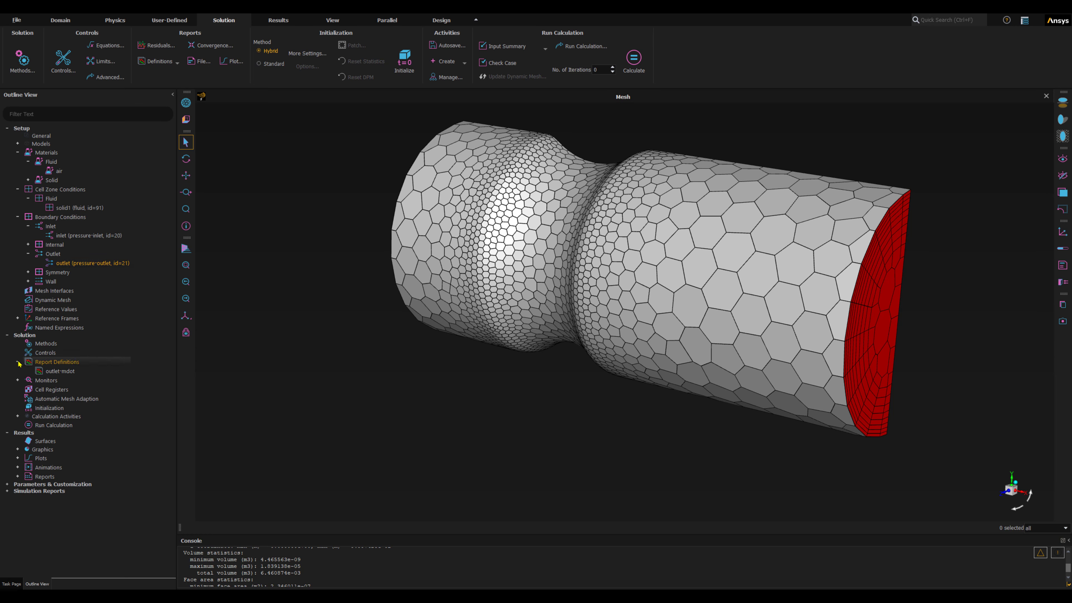
click(48, 372)
click(17, 381)
click(28, 399)
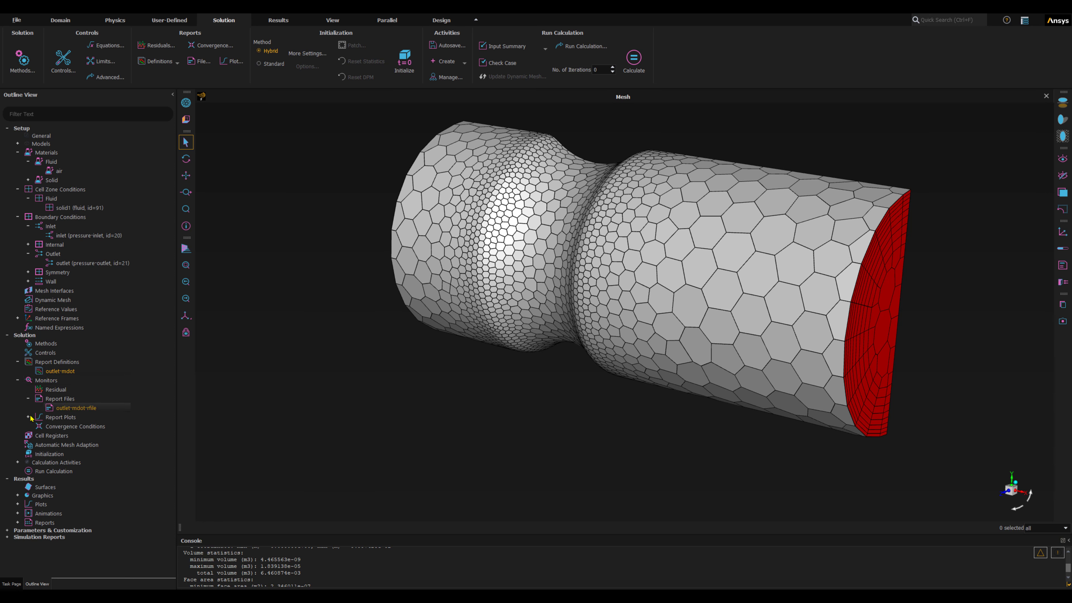
click(28, 418)
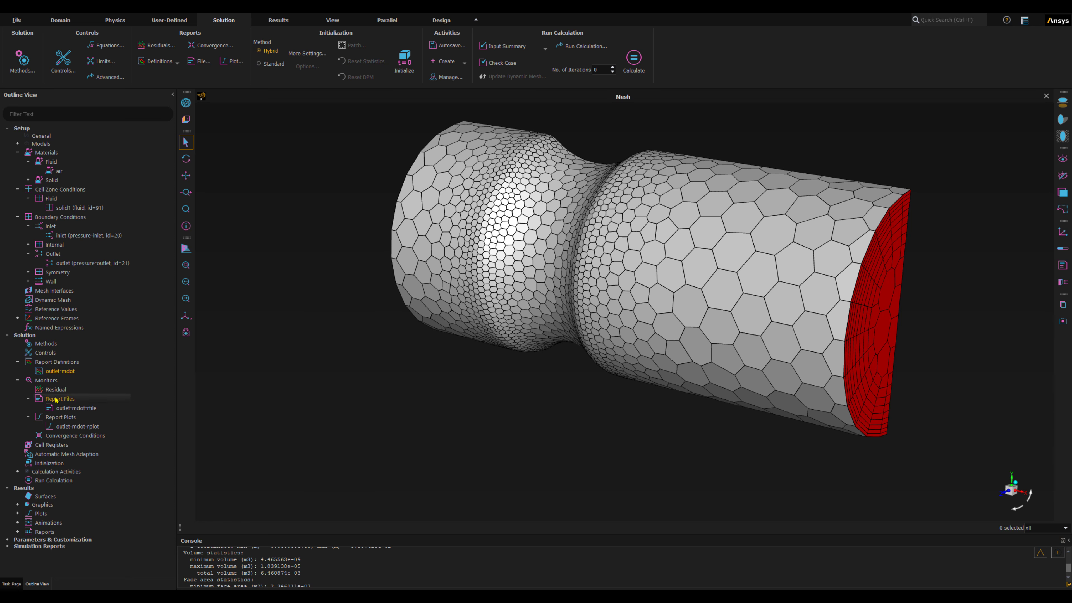
- Change the output file name of the outlet-mdot-rfile report file to steady-mdot-rfile.out
click(66, 408)
double_click(68, 408)
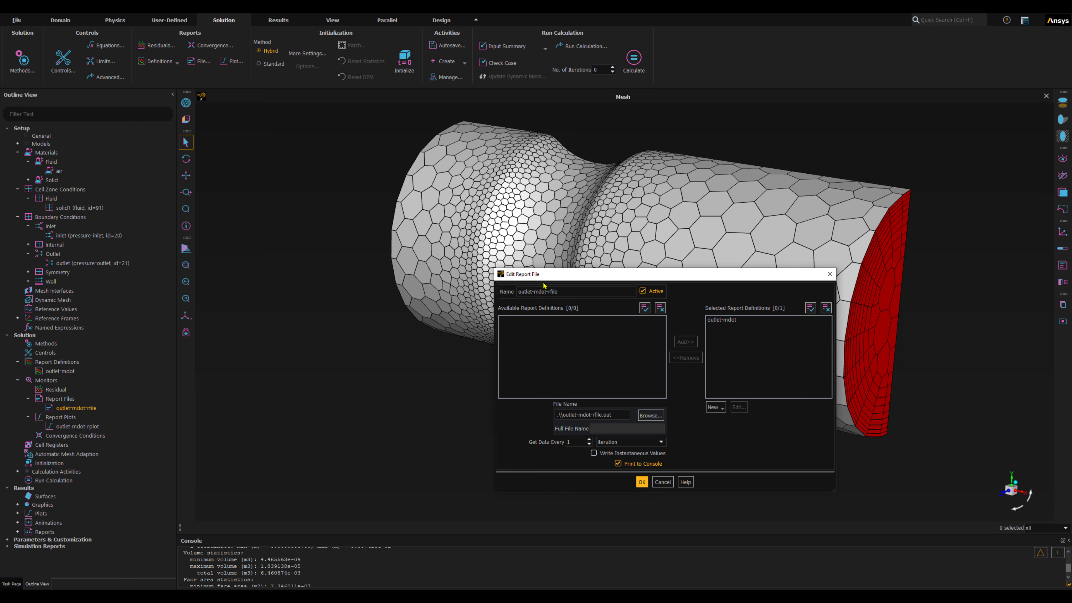
drag(544, 277, 362, 207)
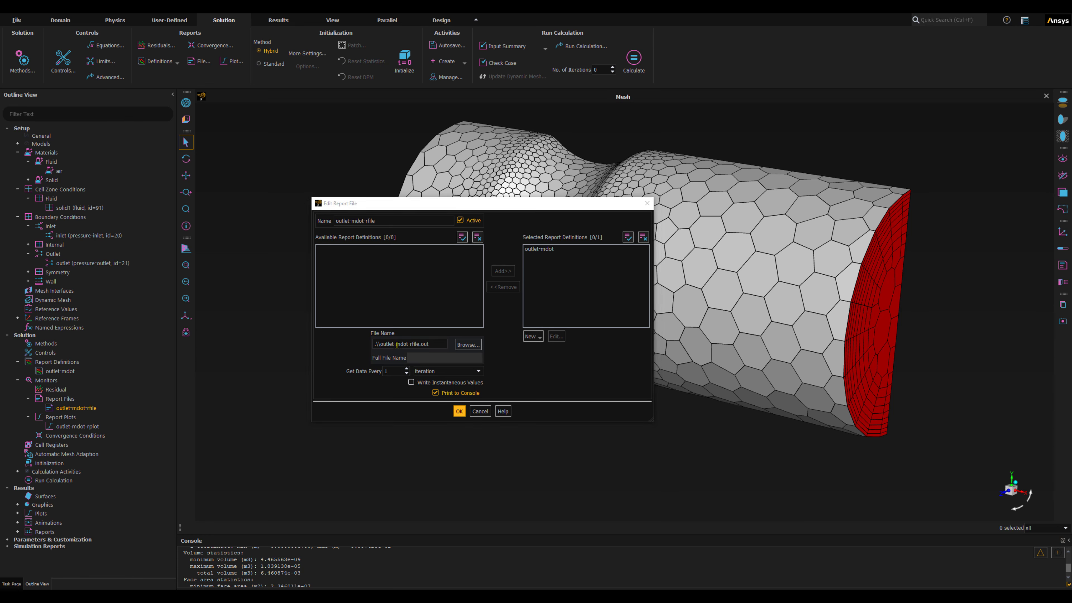
click(381, 343)
drag(381, 343, 437, 343)
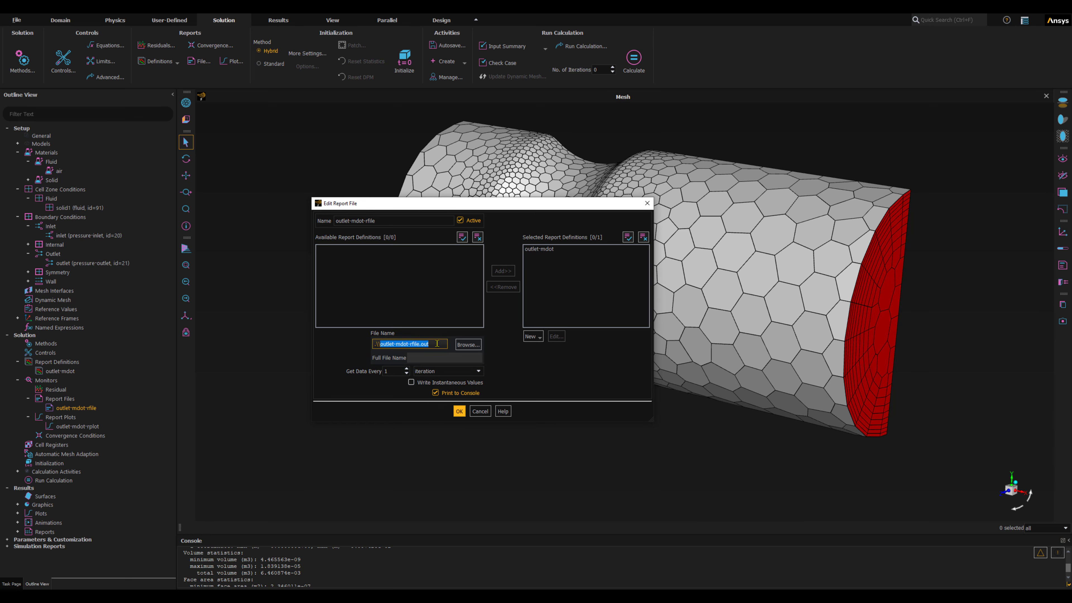
text(steady-mdot-rfile.out)
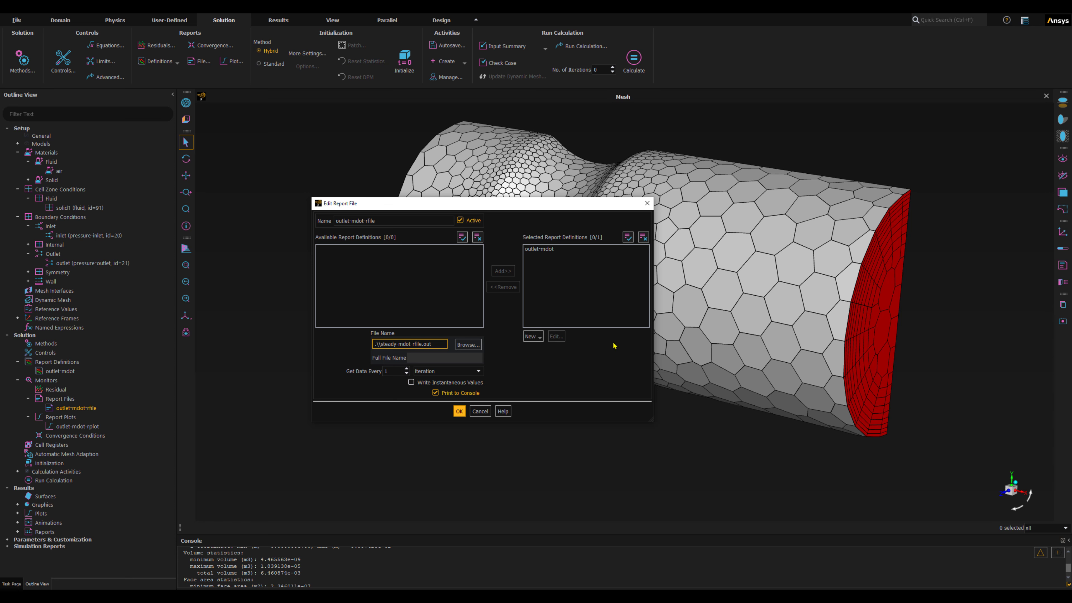
click(461, 415)
click(459, 412)
click(459, 411)
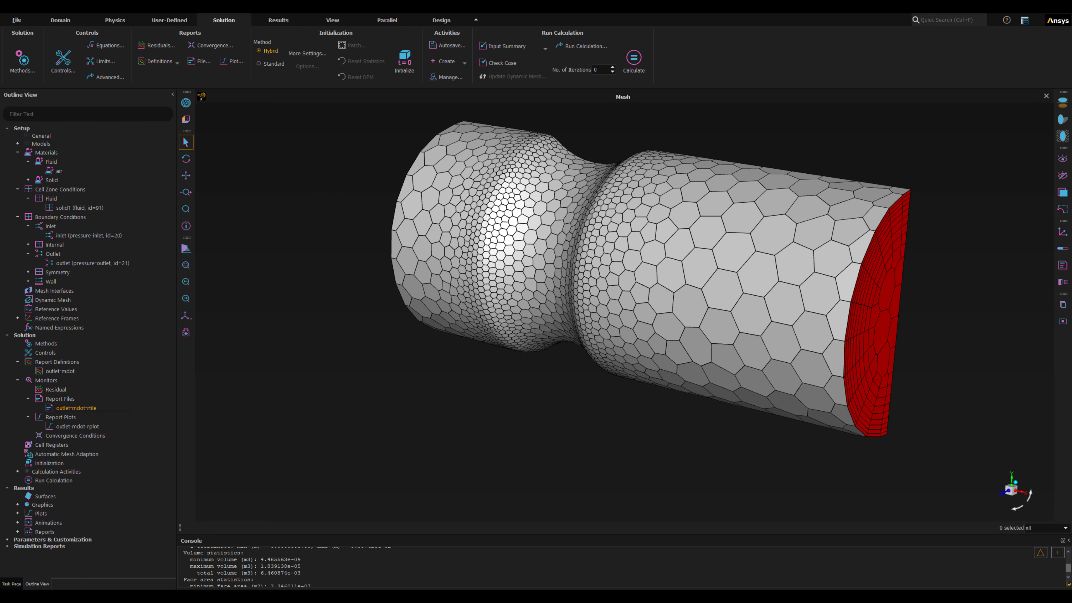
- Write the case file as nozzel_ss.cas.h5 in the project folder
click(15, 21)
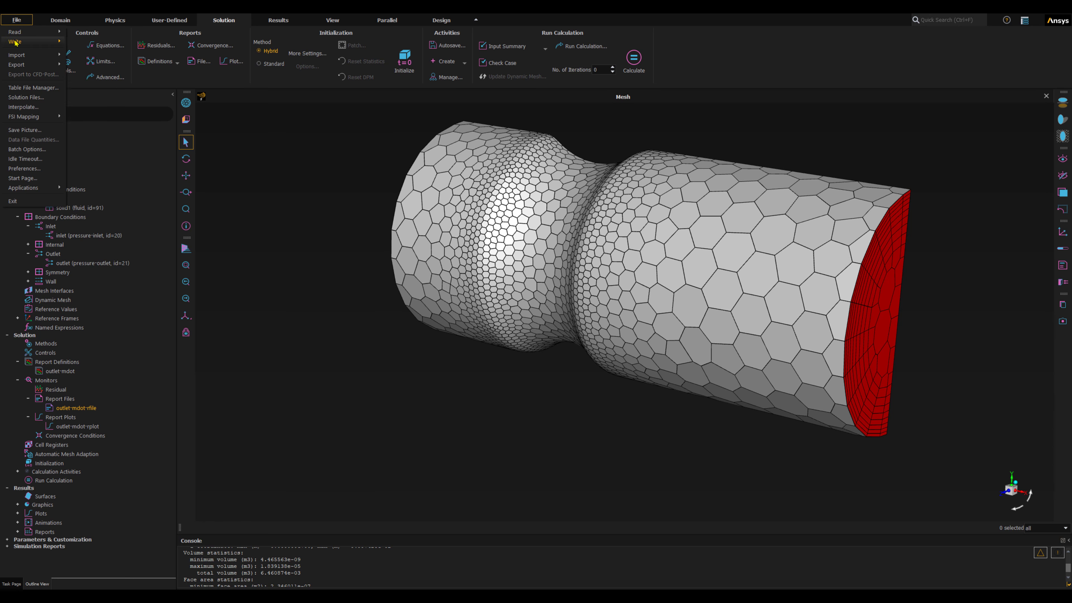
mouse_move(15, 42)
click(81, 43)
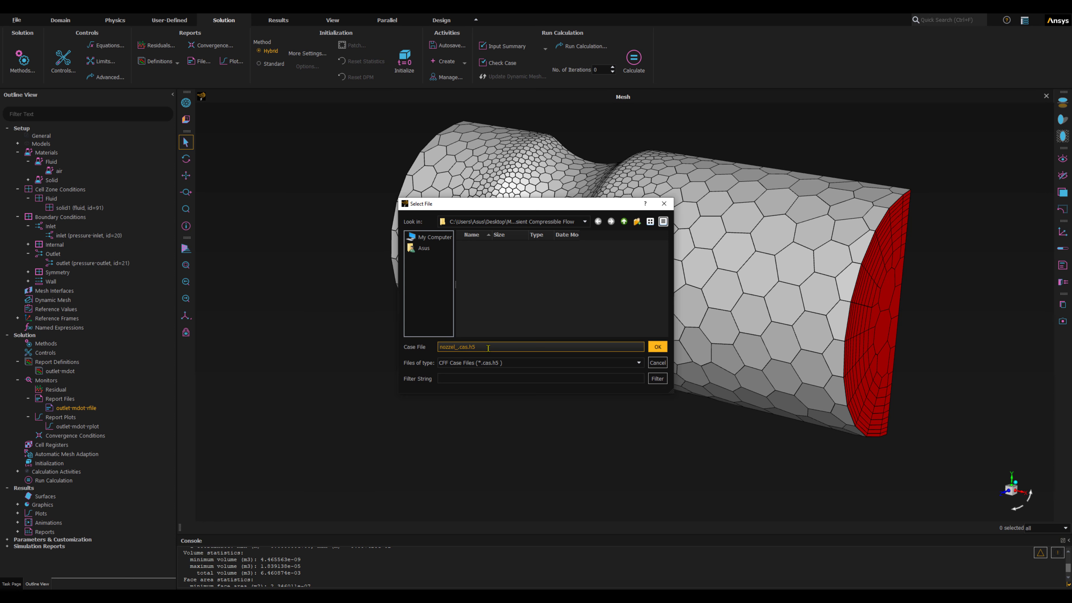
text(ss)
click(658, 348)
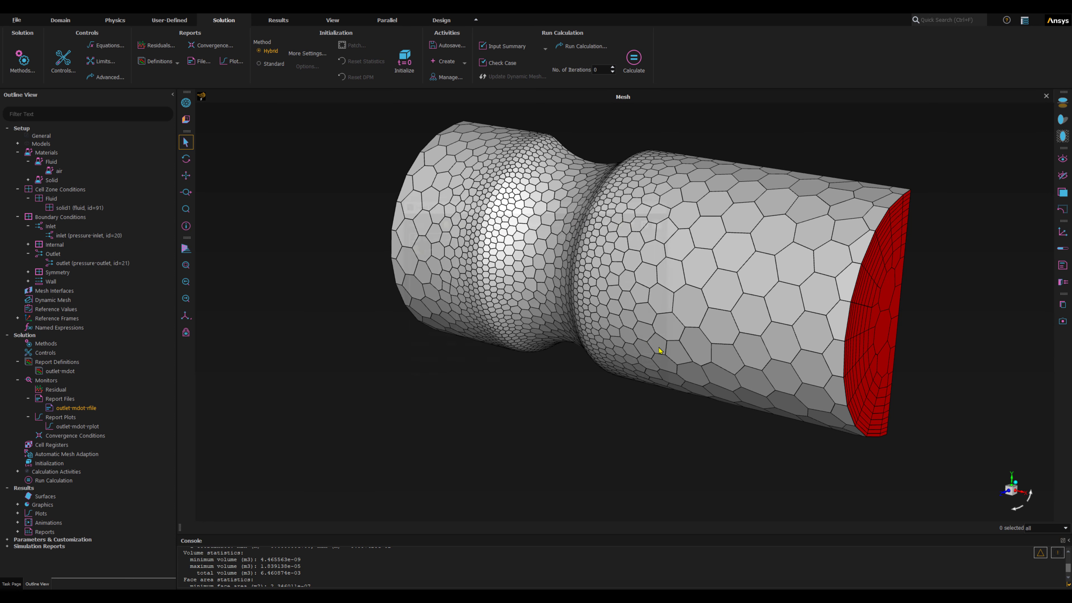
- Initialize the solution using hybrid initialization
double_click(36, 464)
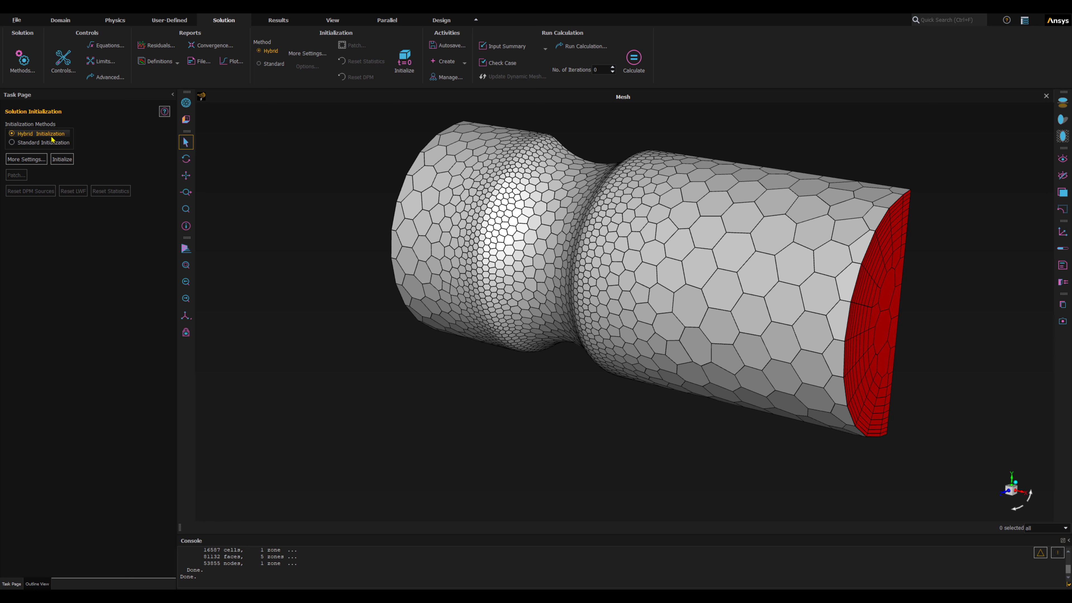
click(62, 159)
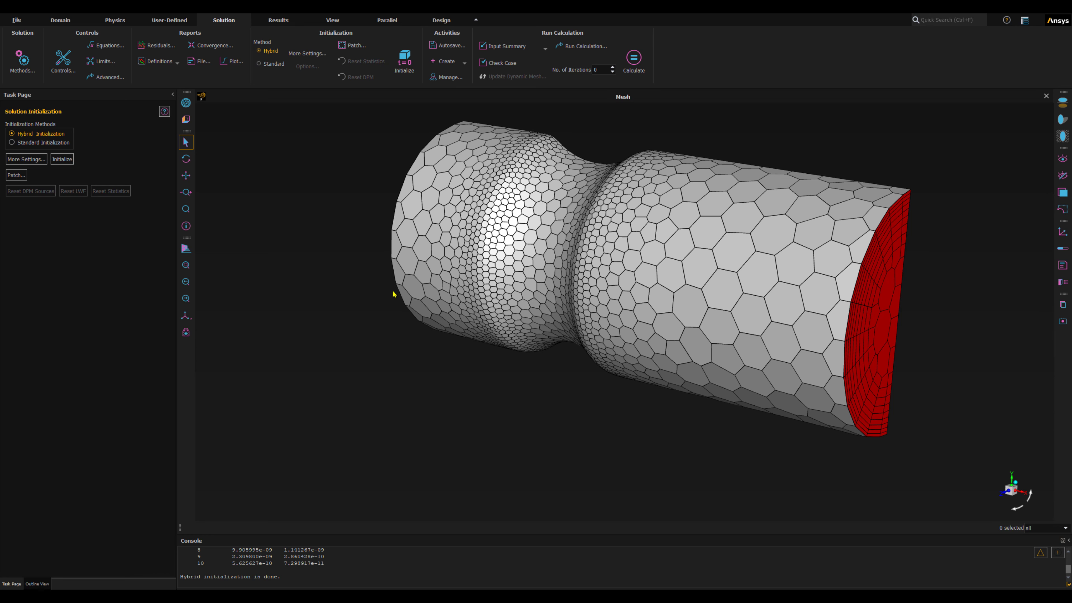
- Examine the nozzle mesh around the throat and view it straight from the side, along the Z axis
middle_drag(470, 430, 508, 435)
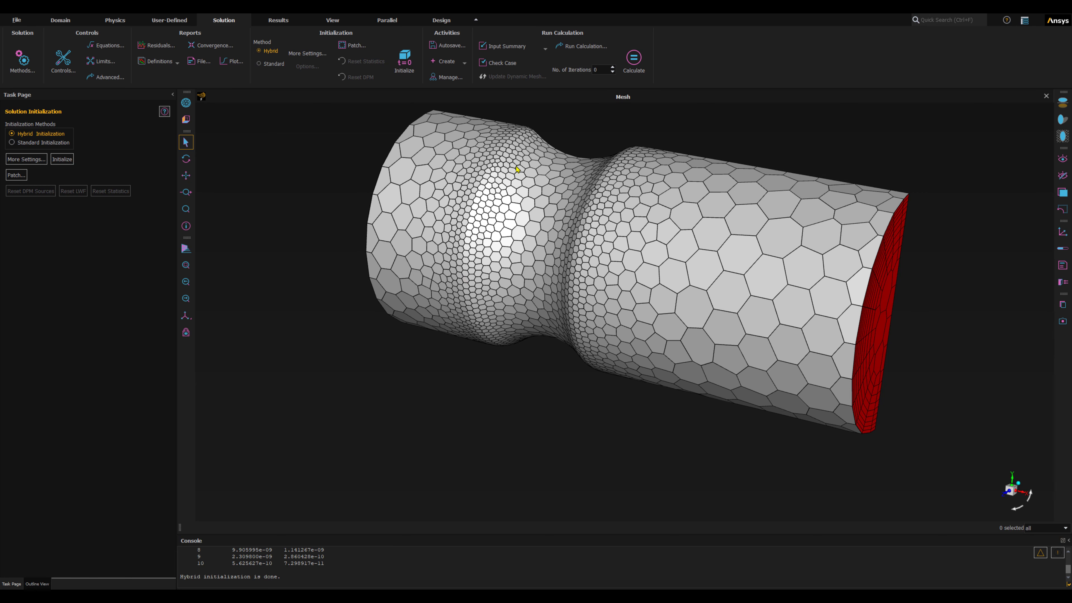
scroll(516, 201, up, 3)
scroll(516, 204, down, 3)
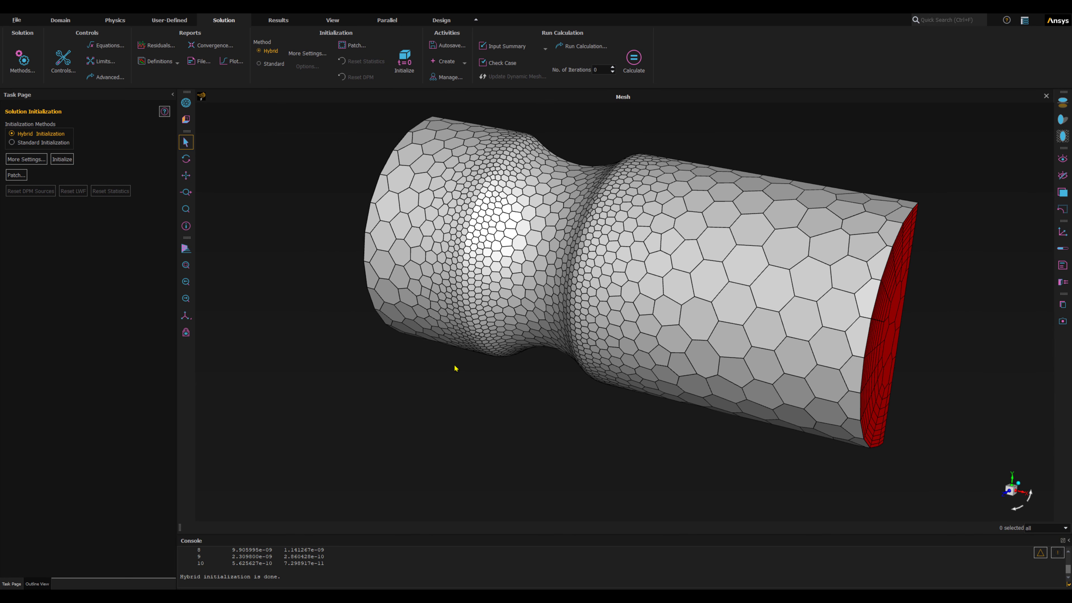
ctrl+middle_drag(454, 366, 454, 396)
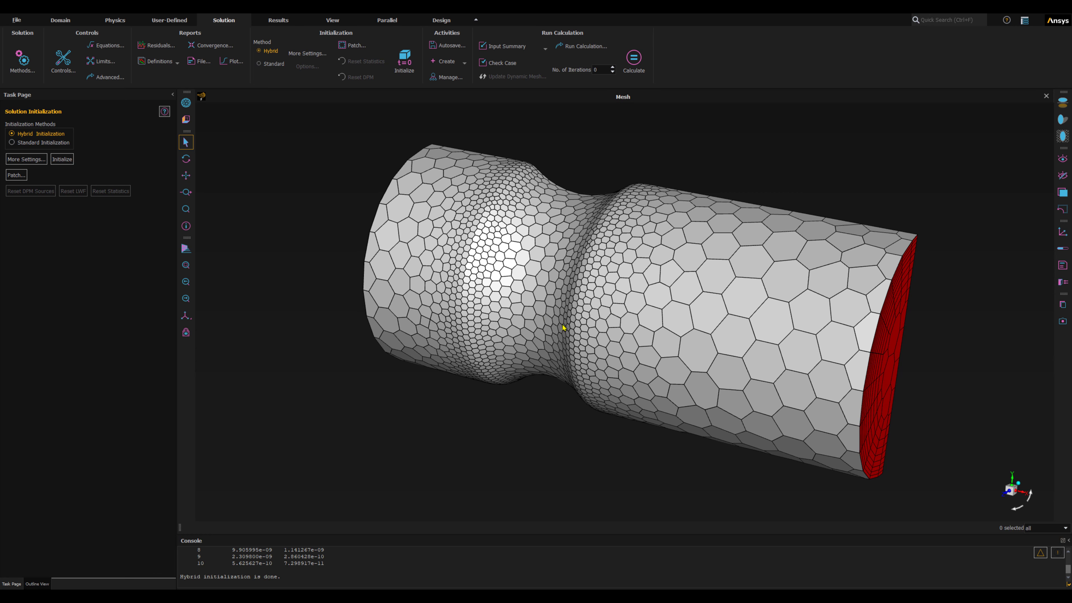
drag(563, 328, 617, 277)
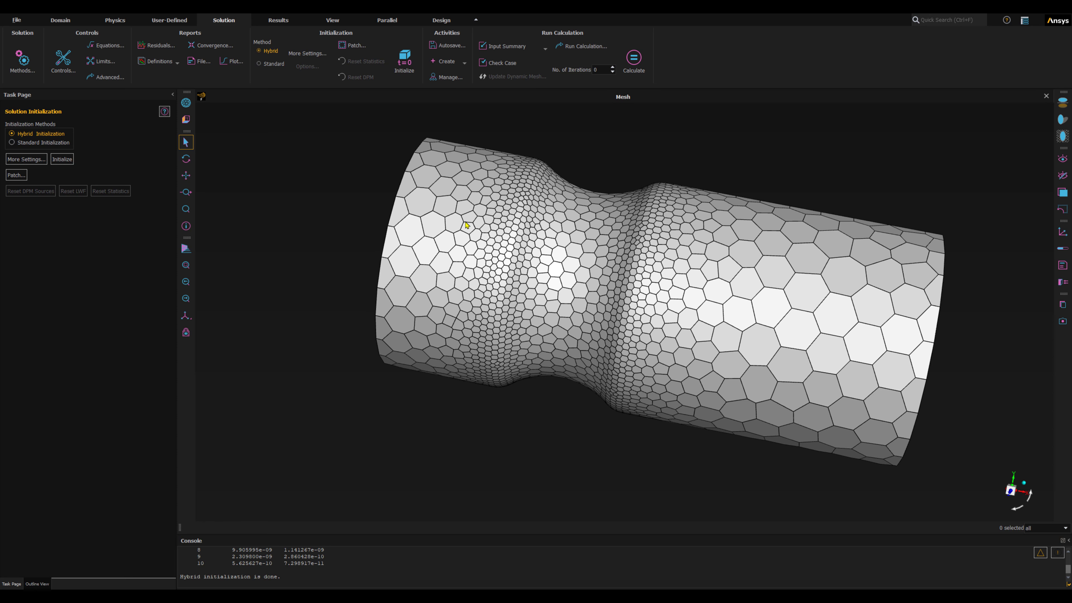
click(1011, 490)
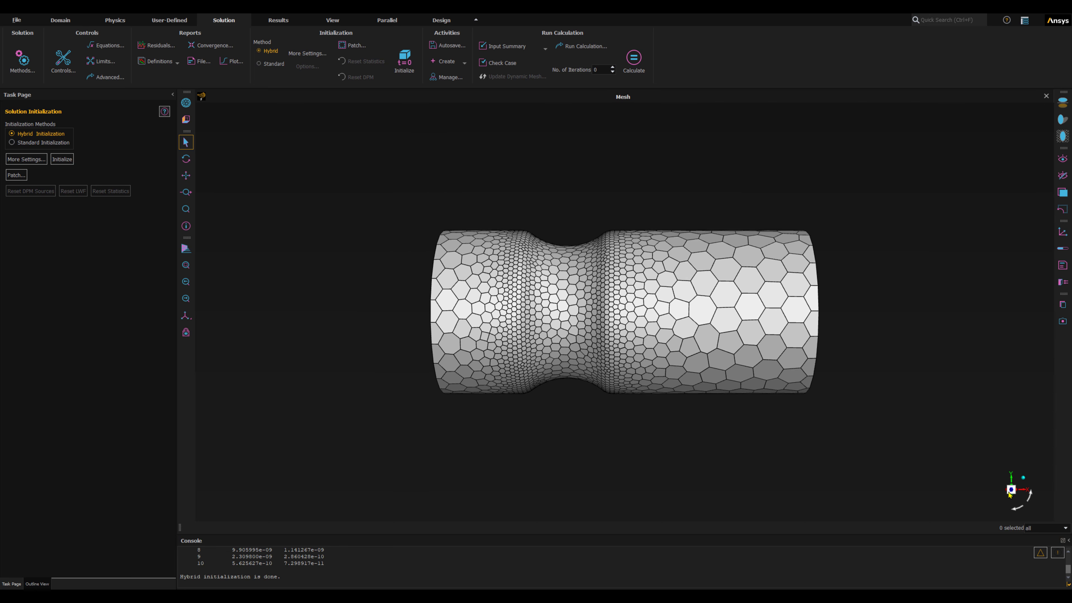
scroll(662, 306, up, 3)
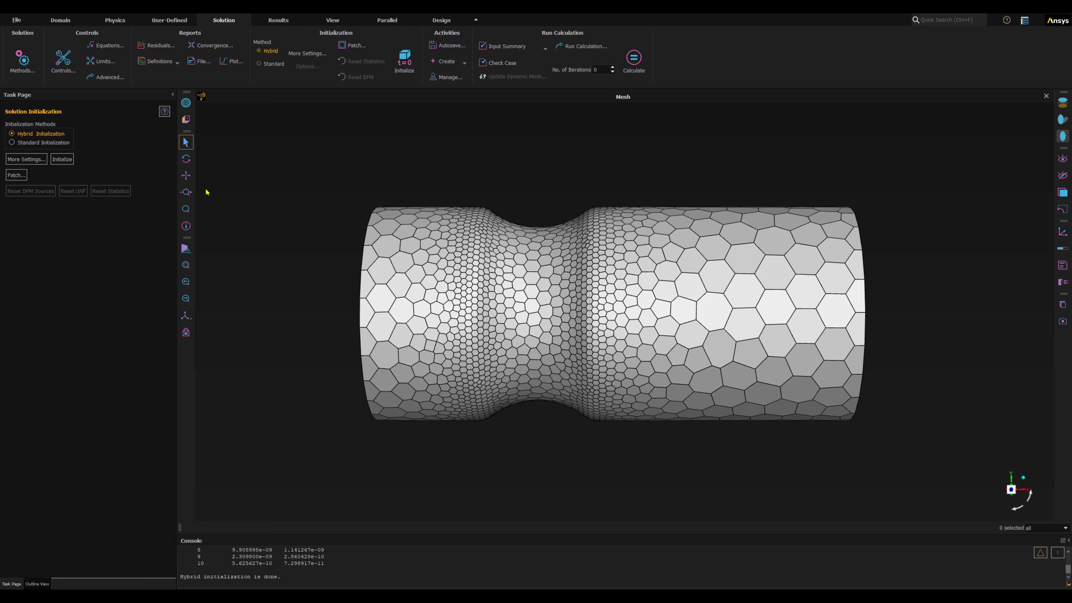
- Set up automatic mesh adaption with the predefined aerodynamics density-based shock indicator criteria and a frequency of 20 iterations
click(61, 21)
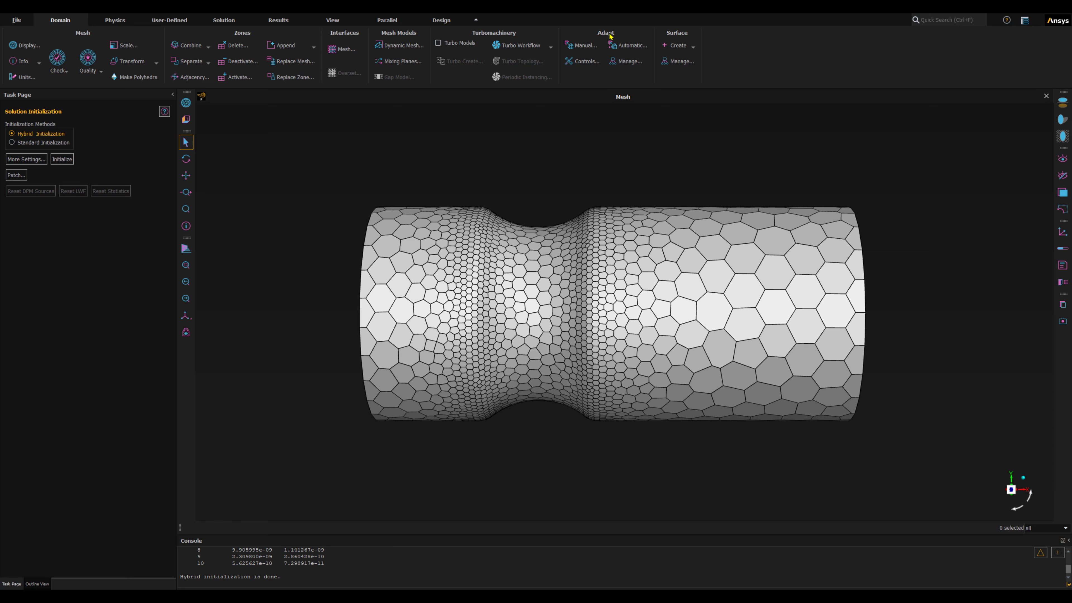
click(626, 47)
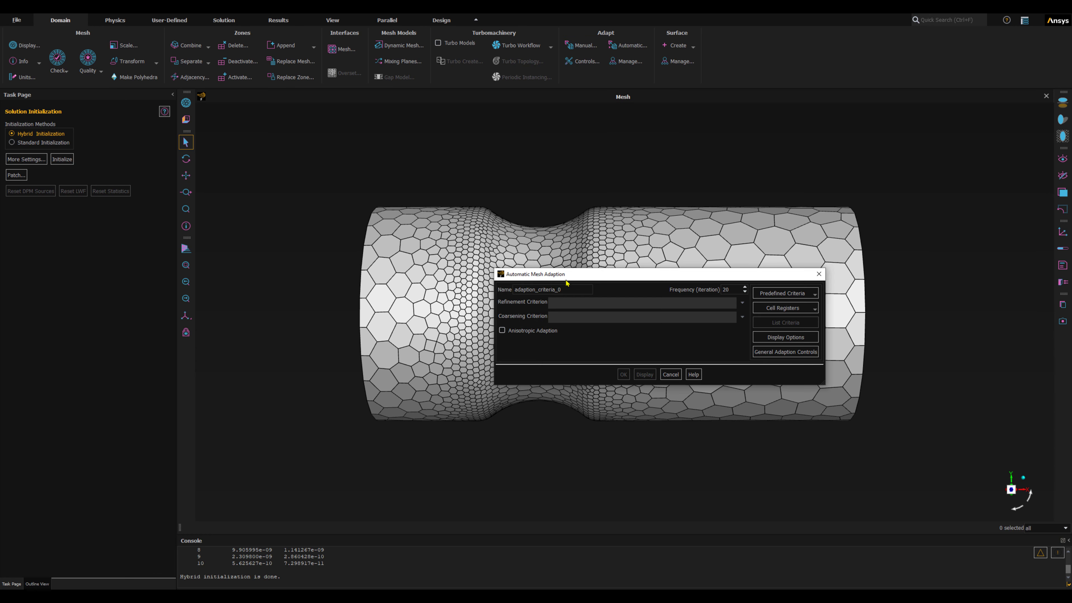
drag(564, 276, 326, 215)
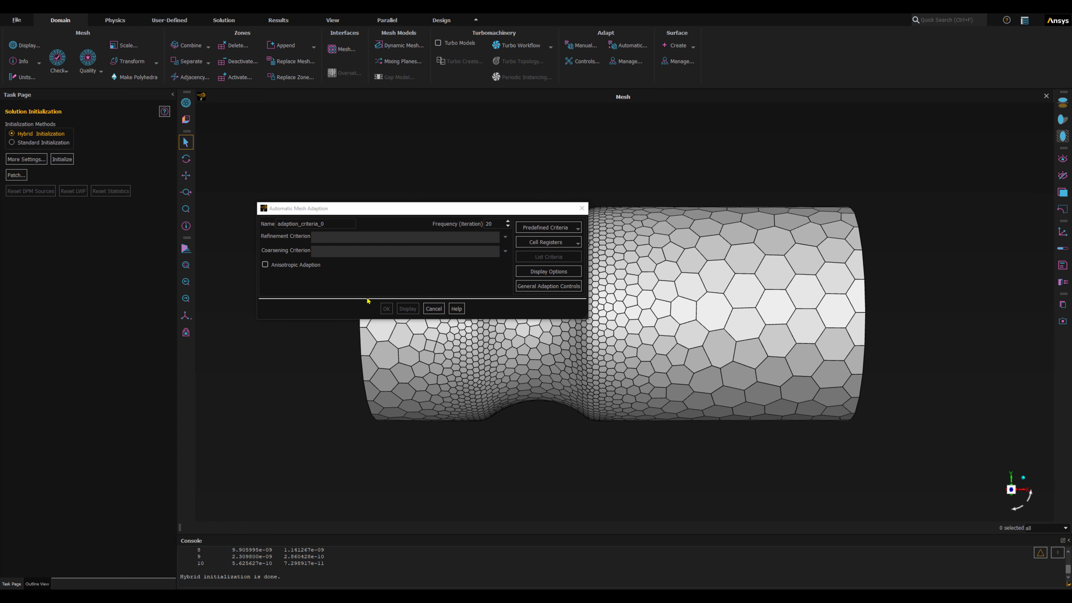
click(528, 232)
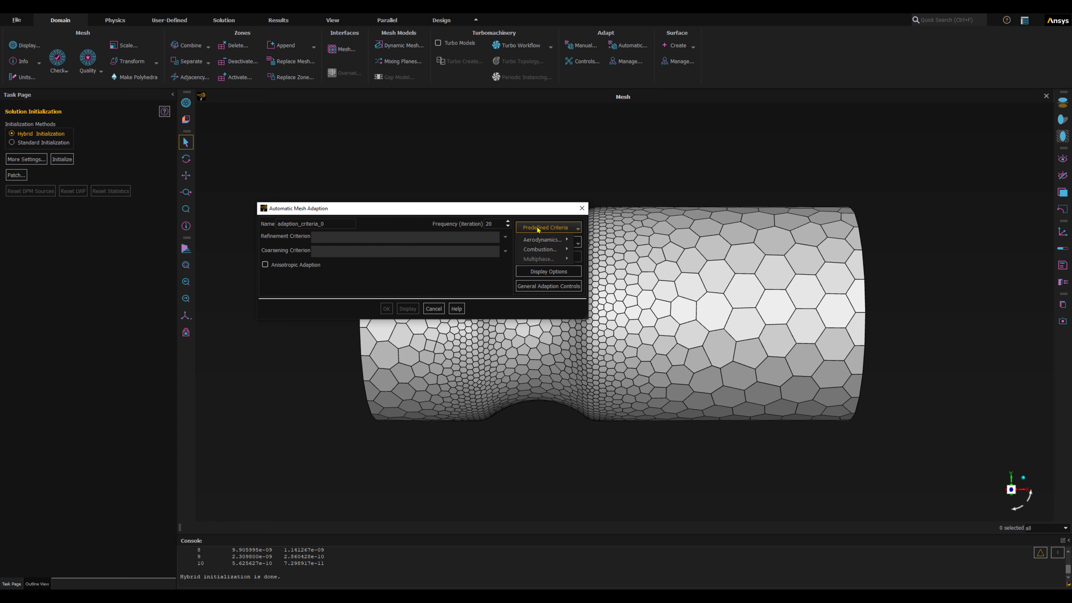
mouse_move(539, 243)
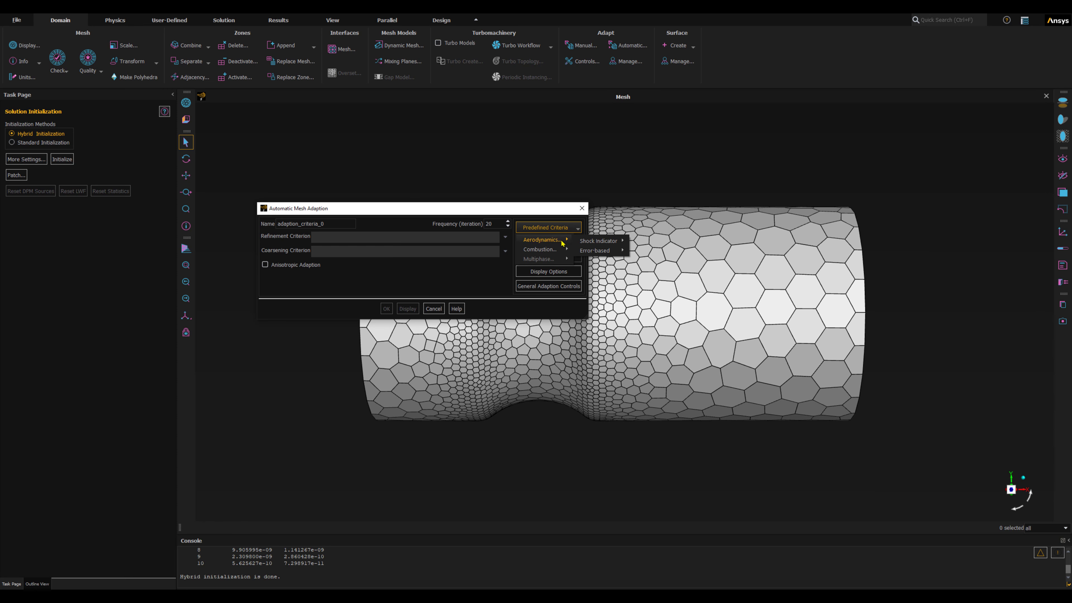
mouse_move(599, 242)
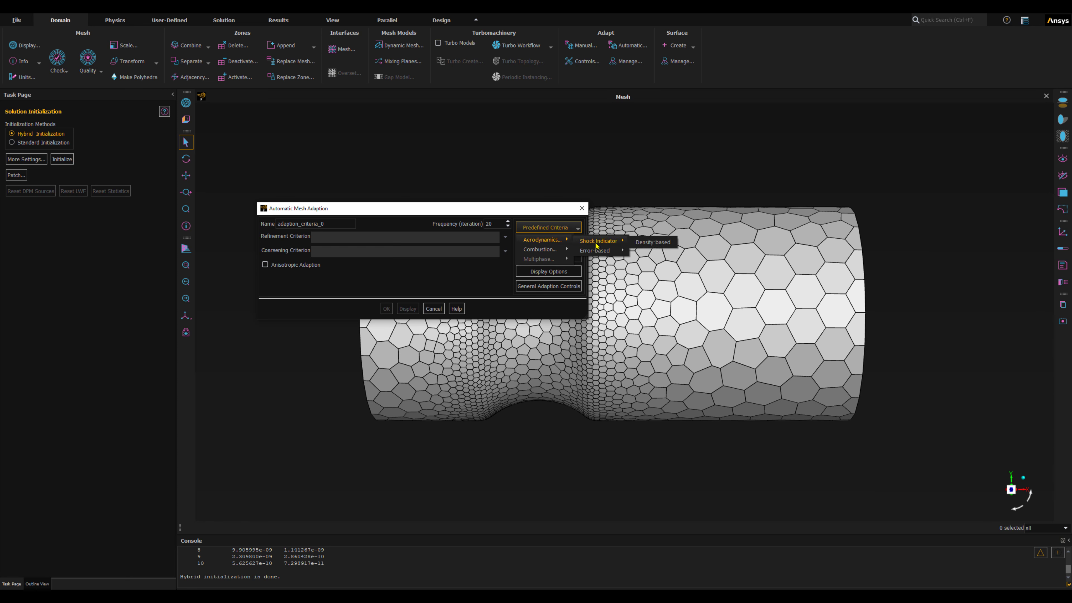
click(656, 246)
drag(439, 211, 353, 138)
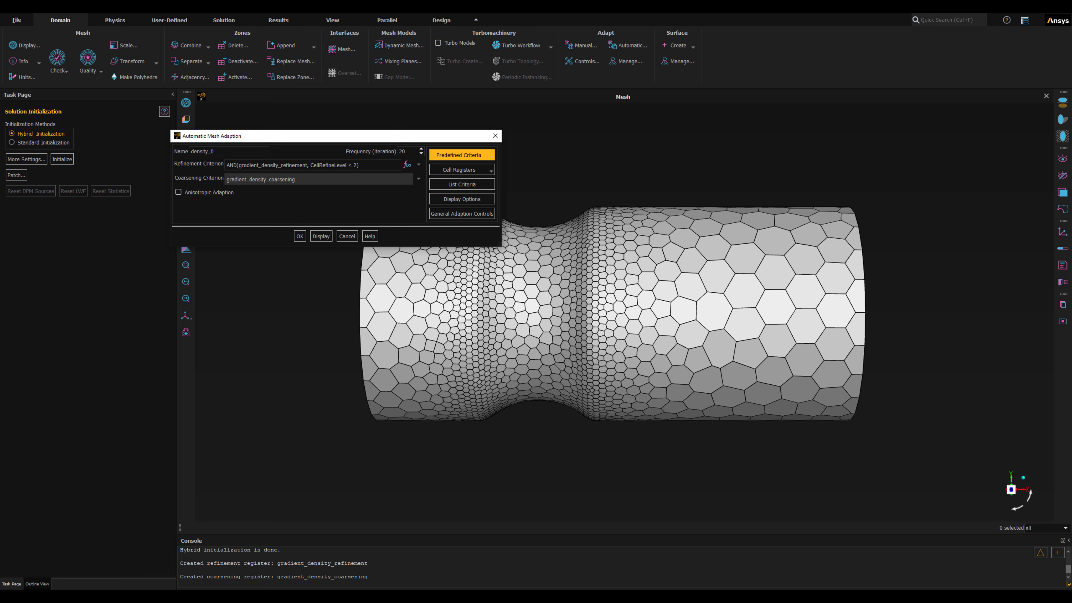
click(411, 150)
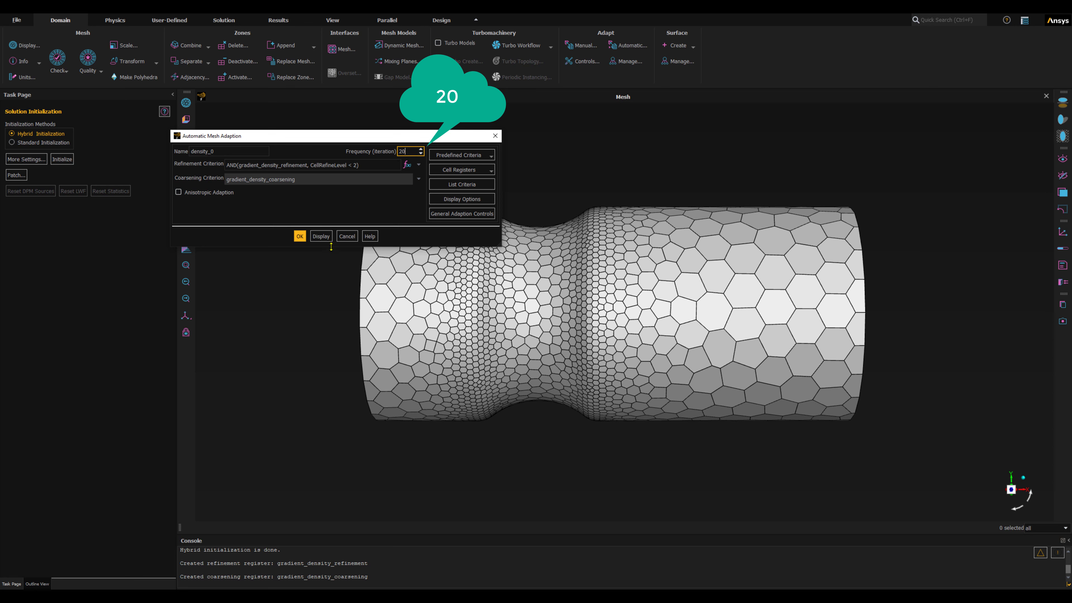
click(299, 236)
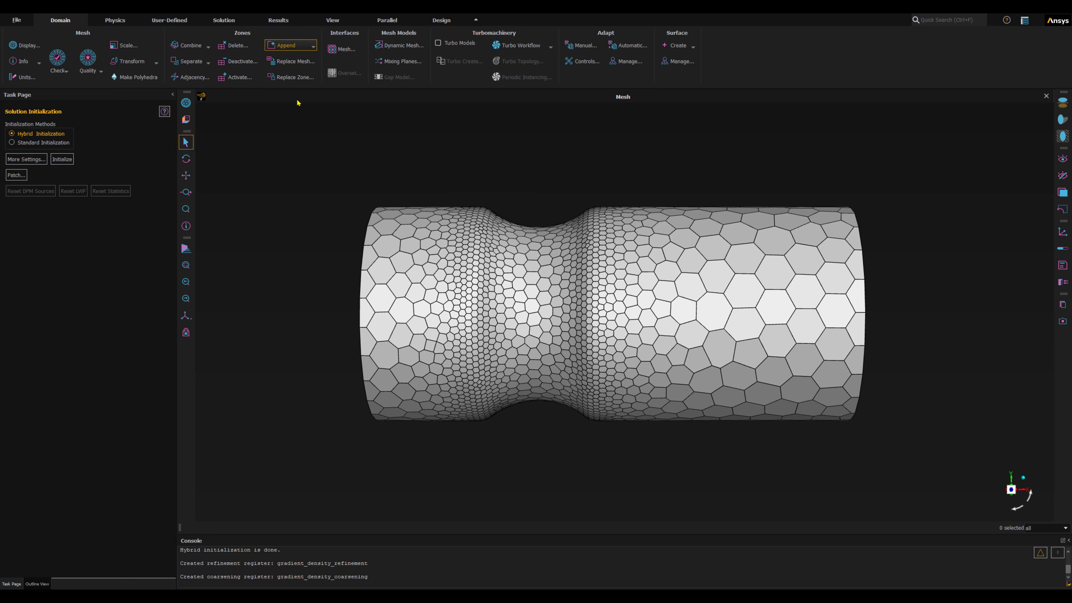
- Set the number of iterations to 400 and check it in the run calculation settings
click(222, 22)
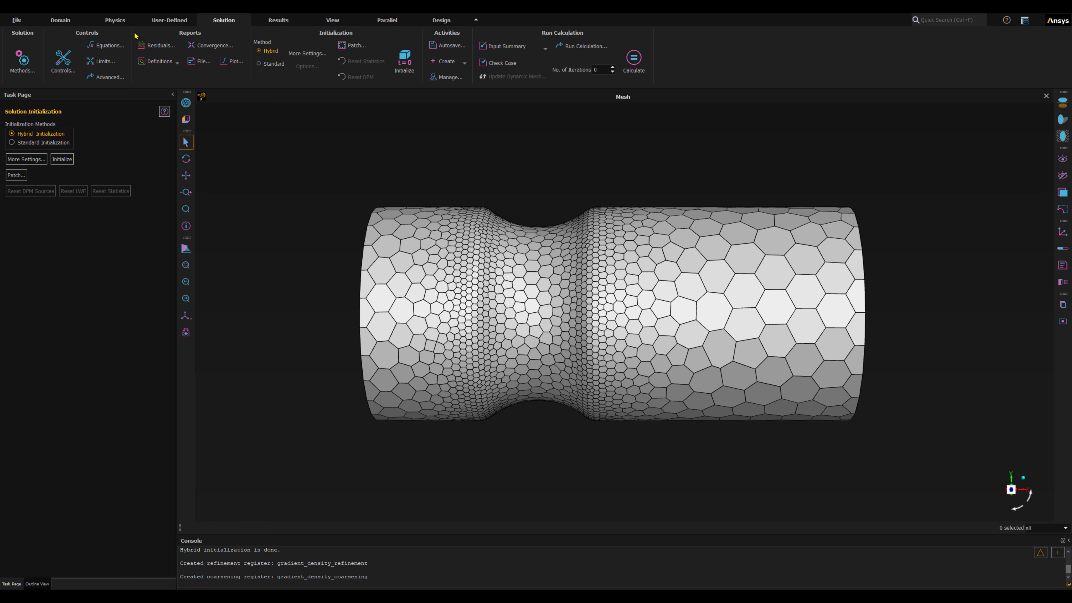
click(565, 36)
click(607, 69)
drag(605, 69, 590, 68)
text(400)
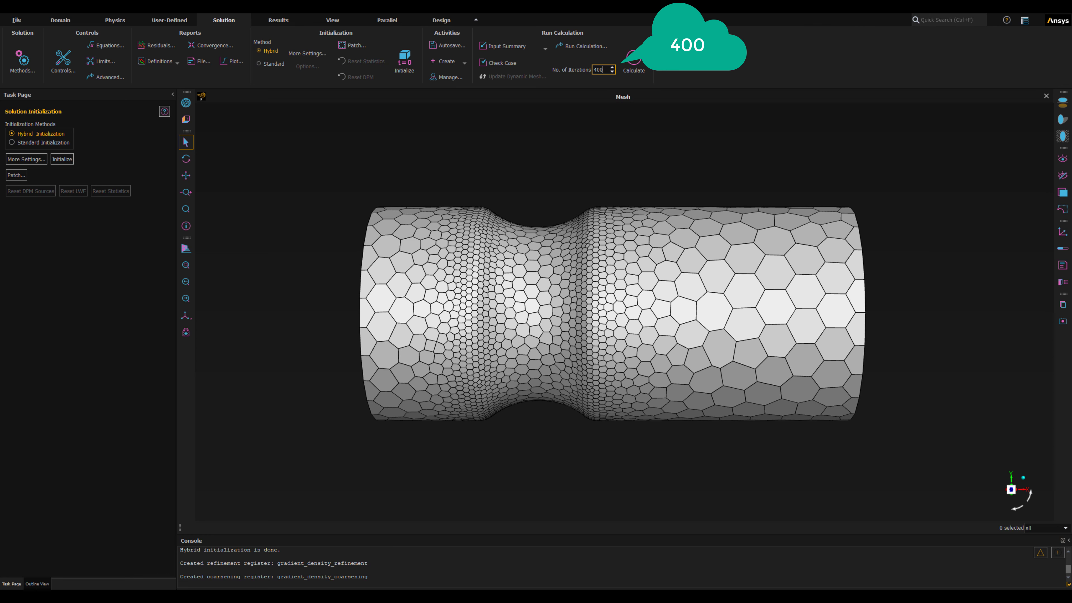
click(37, 584)
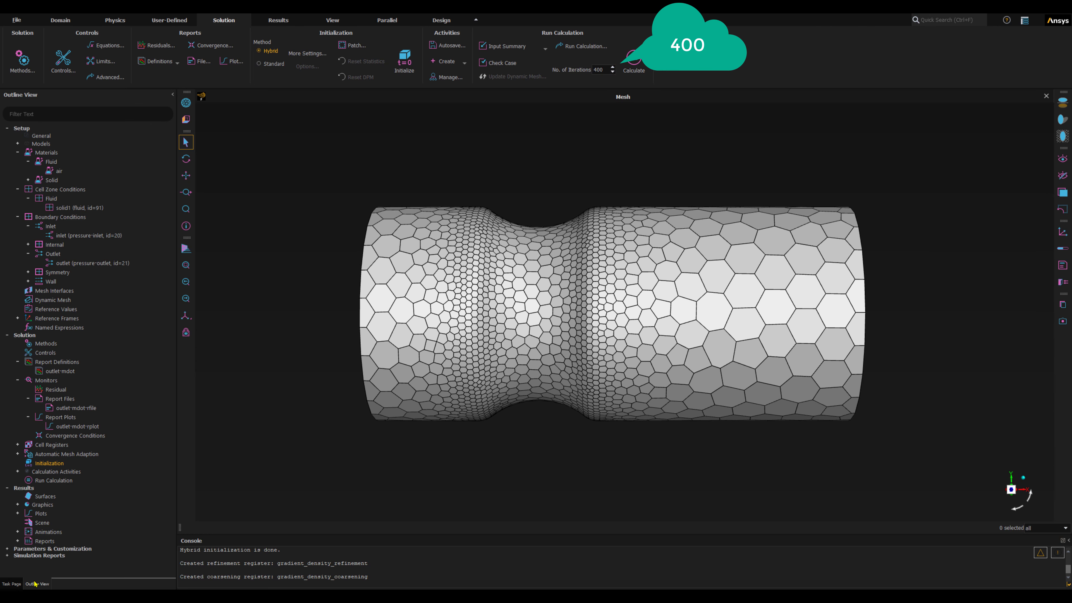
double_click(45, 481)
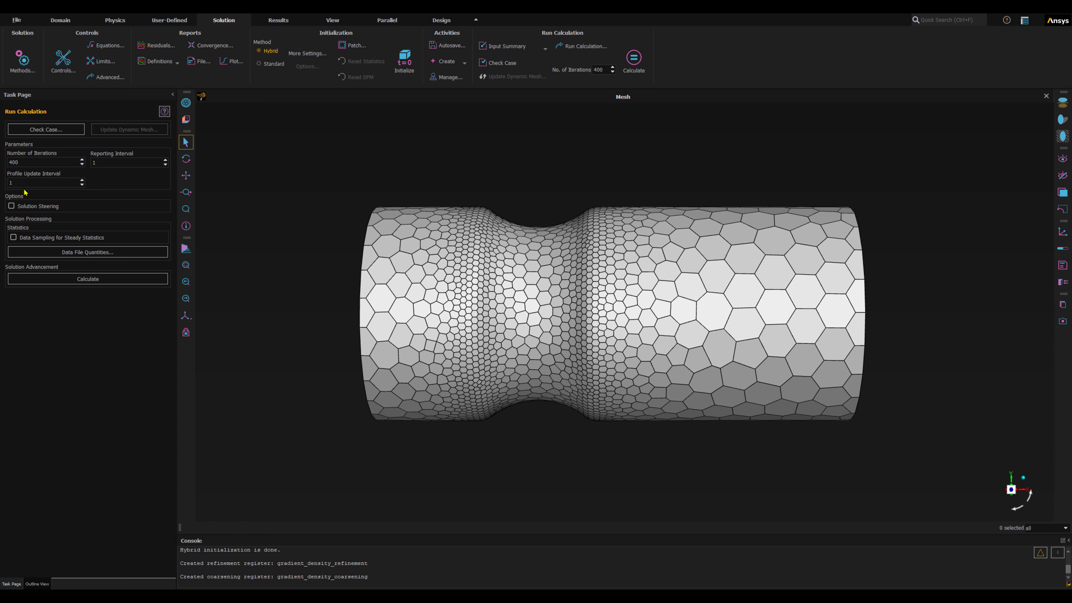
click(20, 161)
double_click(17, 162)
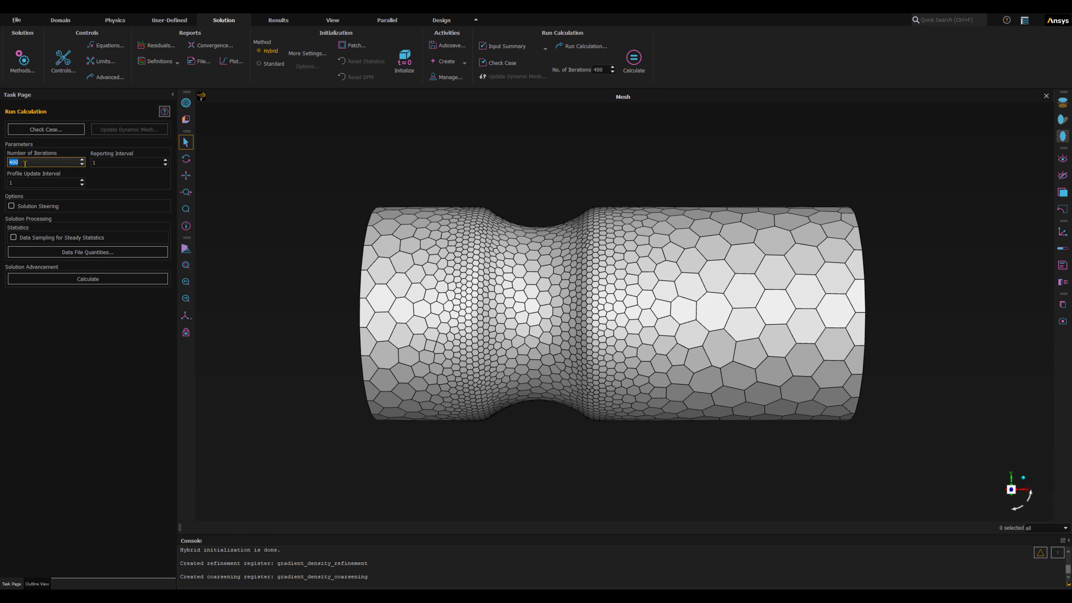
click(37, 161)
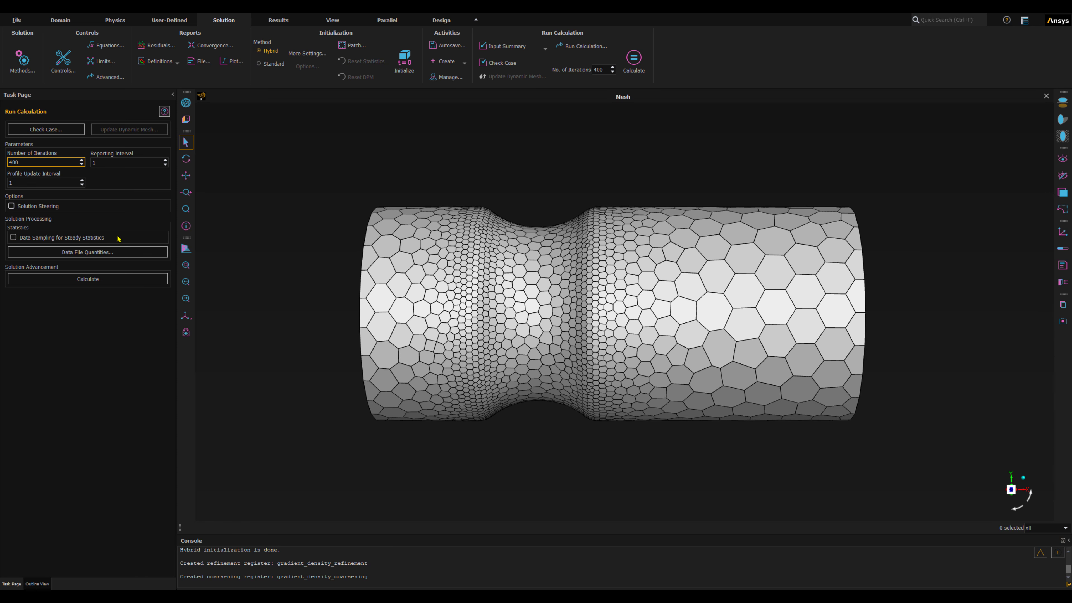
- Run the steady-state calculation to completion, following the mesh, the scaled residuals and the outlet mass flow rate plot
click(79, 280)
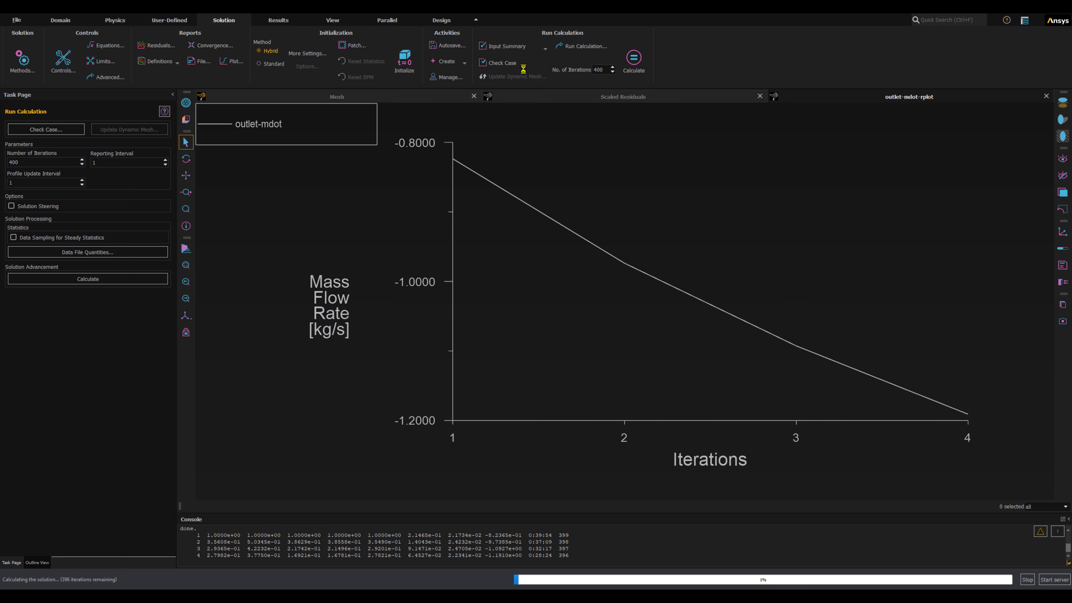
click(431, 98)
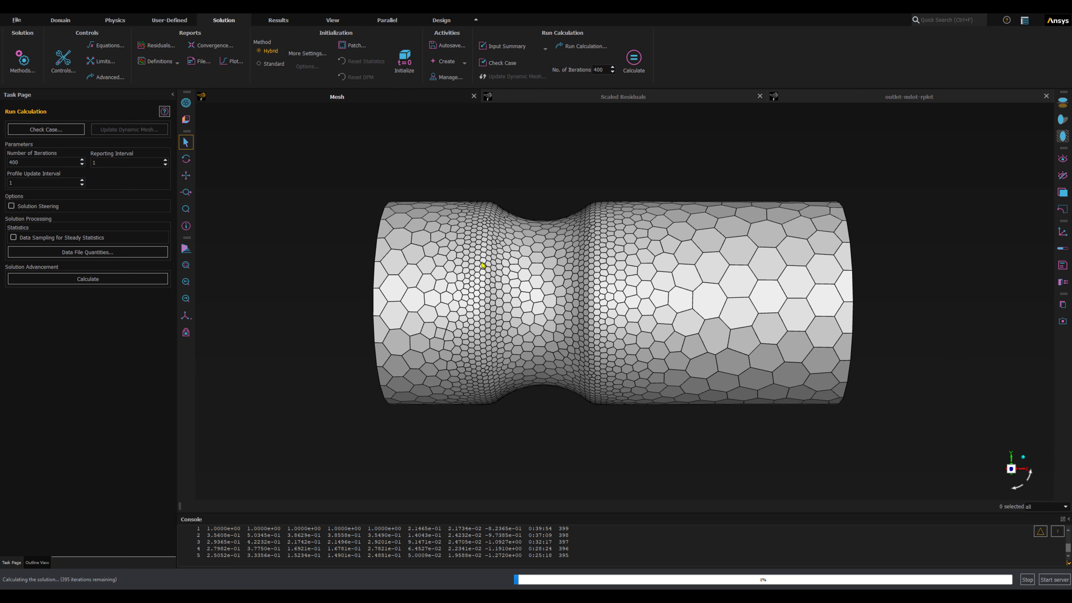
click(590, 98)
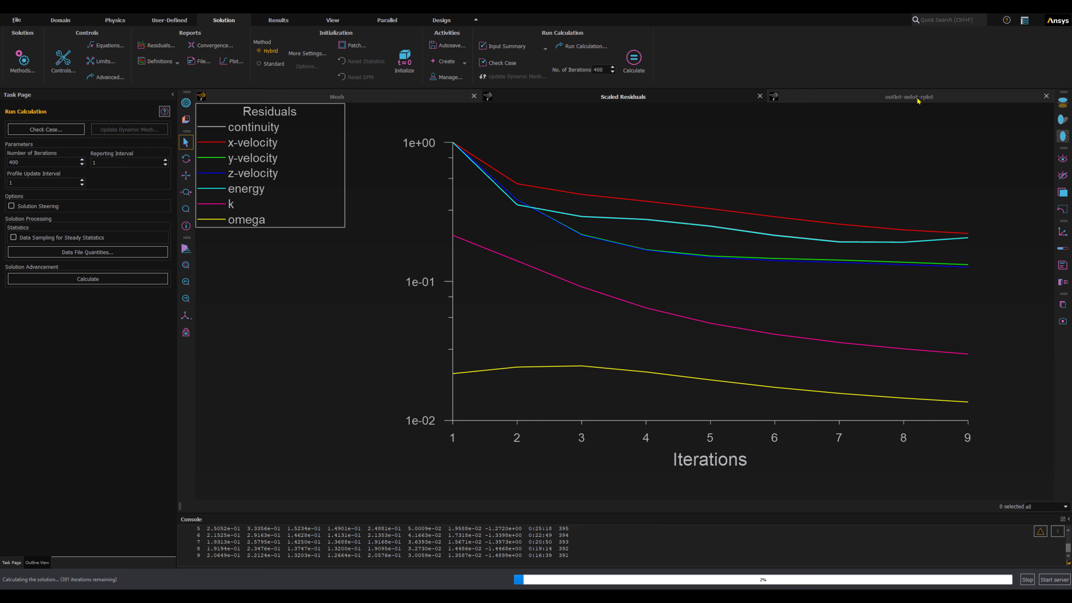
click(896, 98)
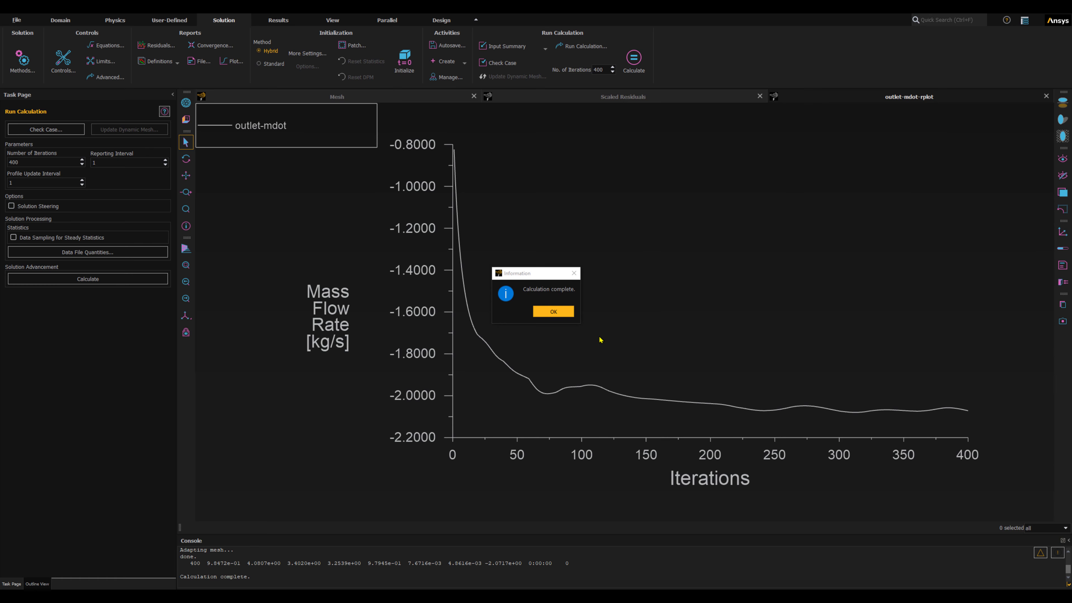
click(564, 315)
click(637, 98)
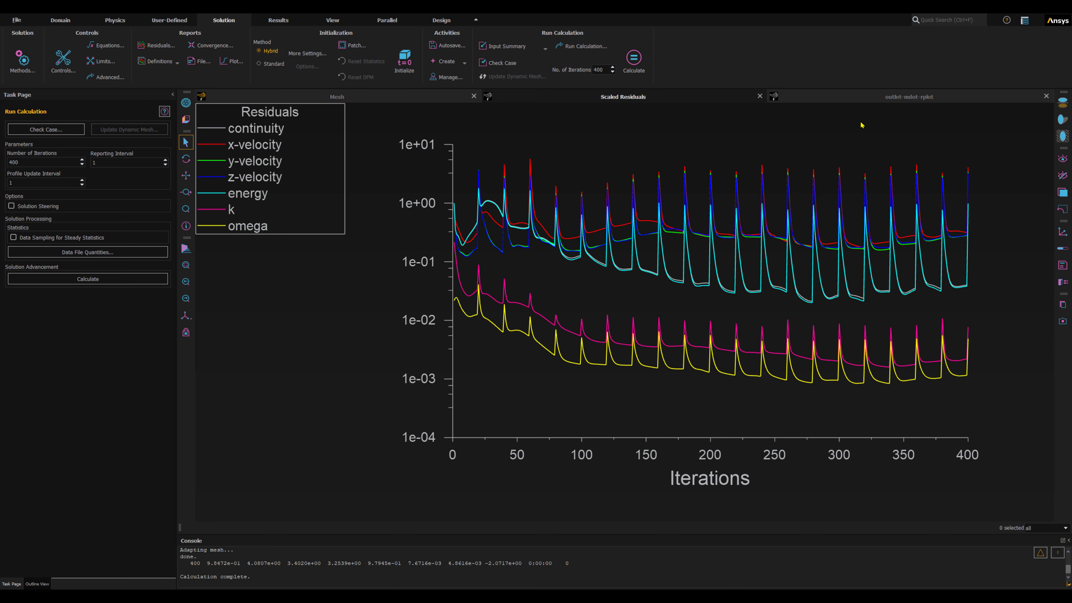
click(879, 97)
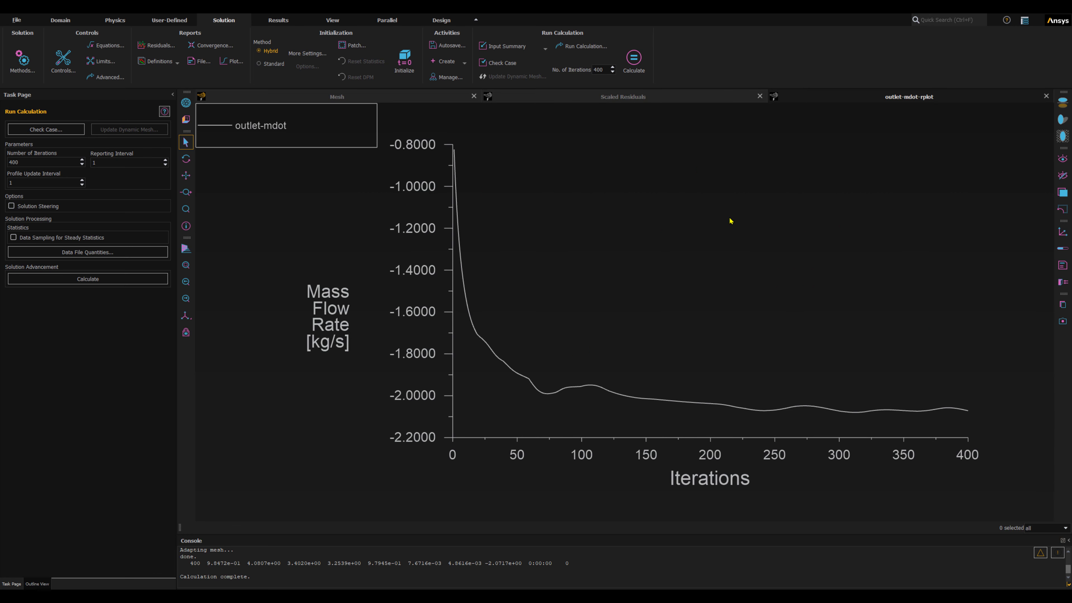
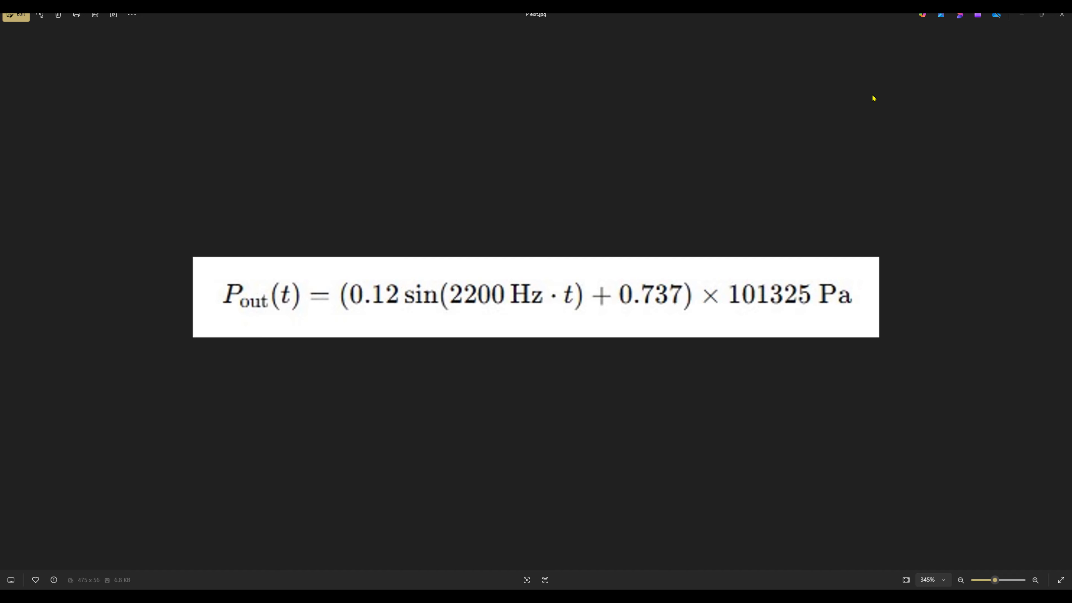
- Set the pressure outlet's gauge pressure to the expression (0.12*sin(2200[Hz]*t)+0.737)*101325.0[Pa]
click(1021, 15)
click(38, 583)
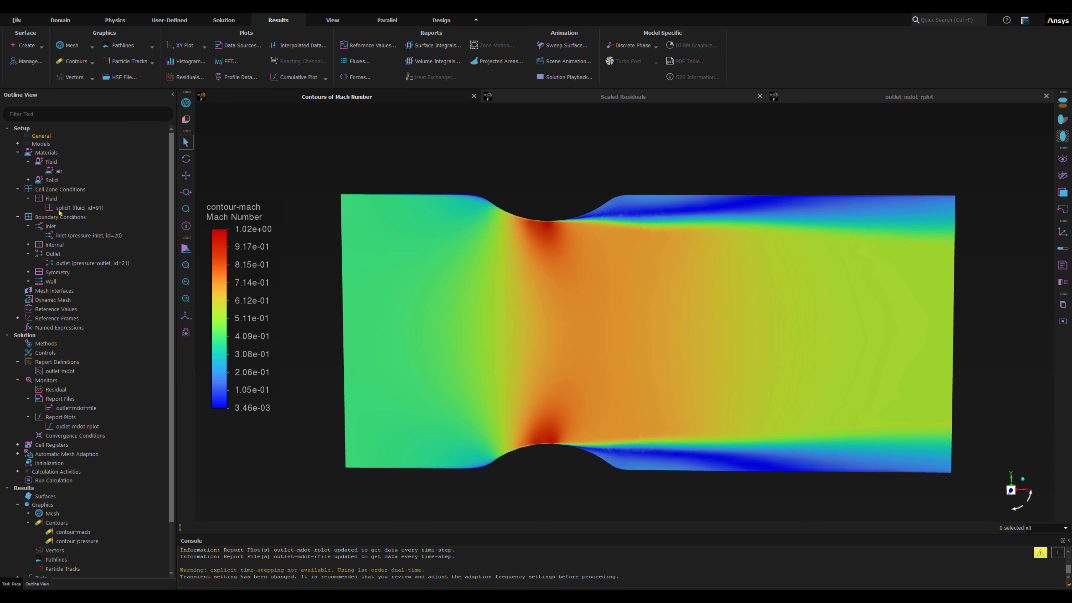
click(59, 264)
double_click(58, 264)
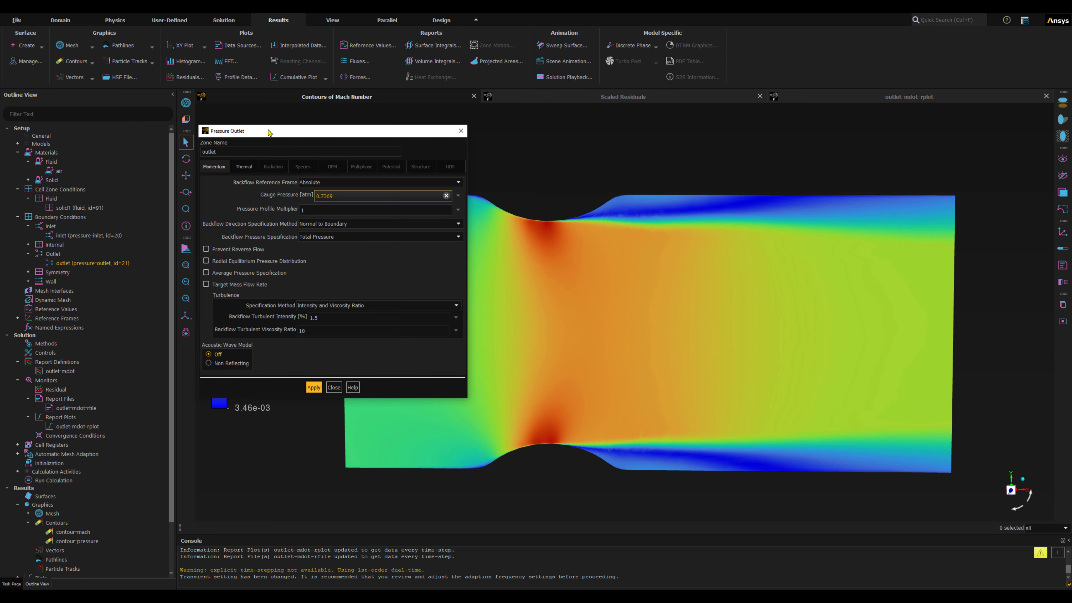
drag(268, 132, 266, 115)
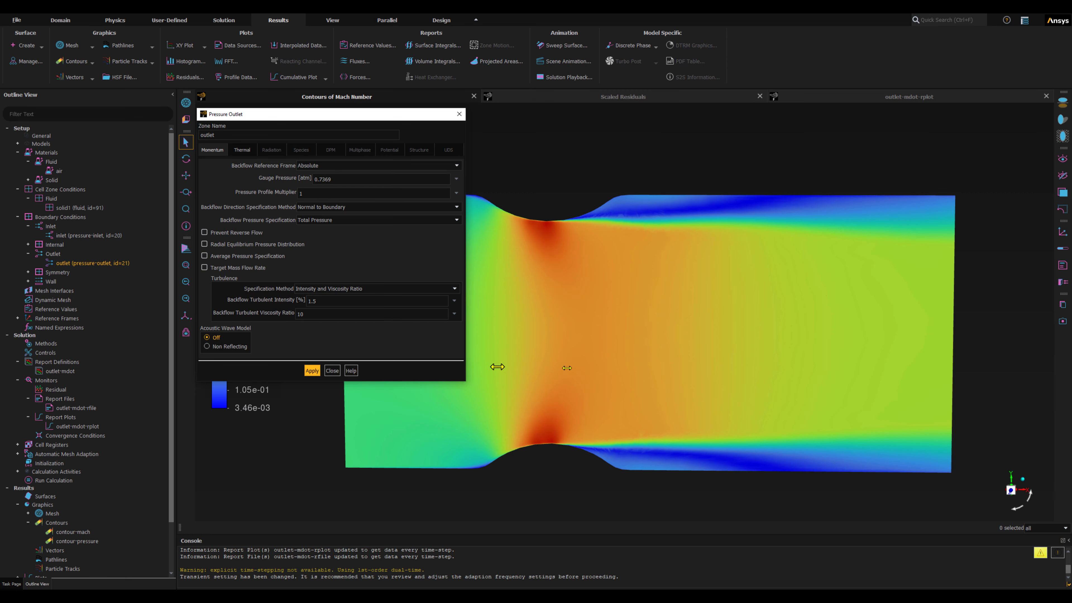
click(667, 369)
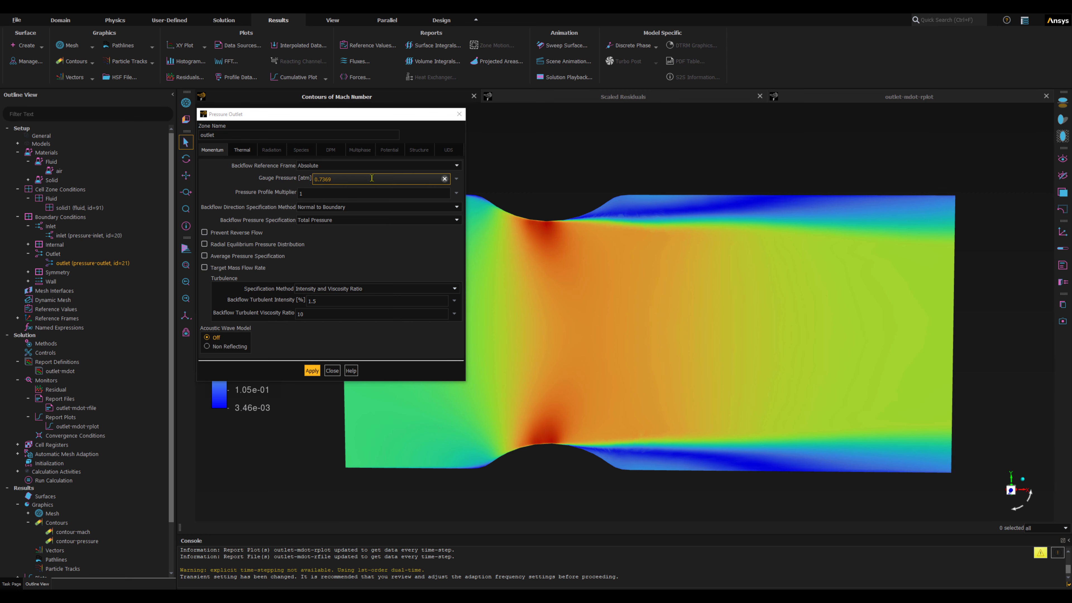
click(455, 180)
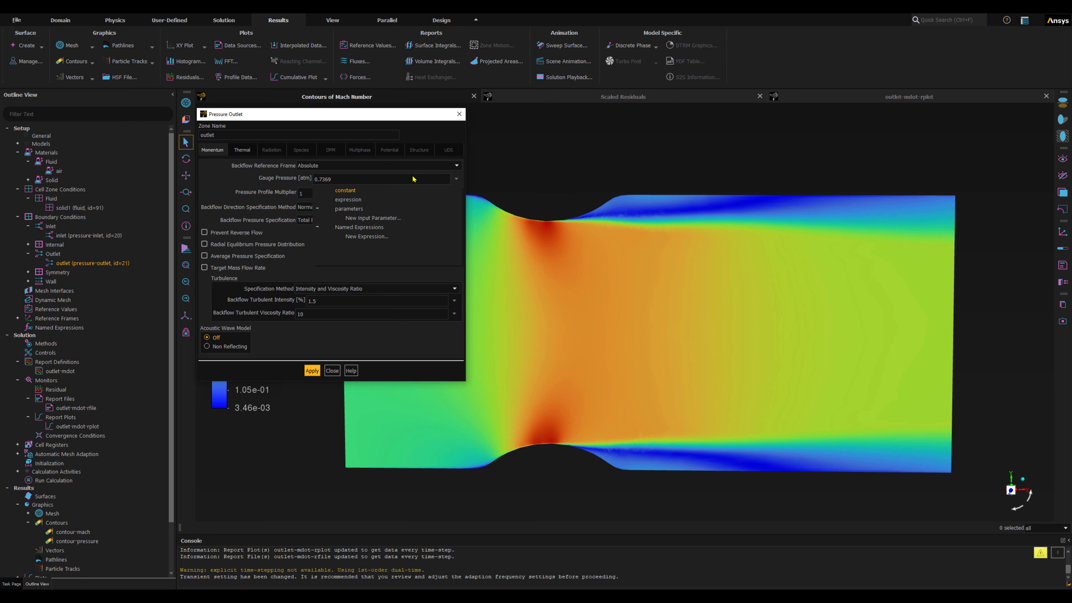
click(349, 200)
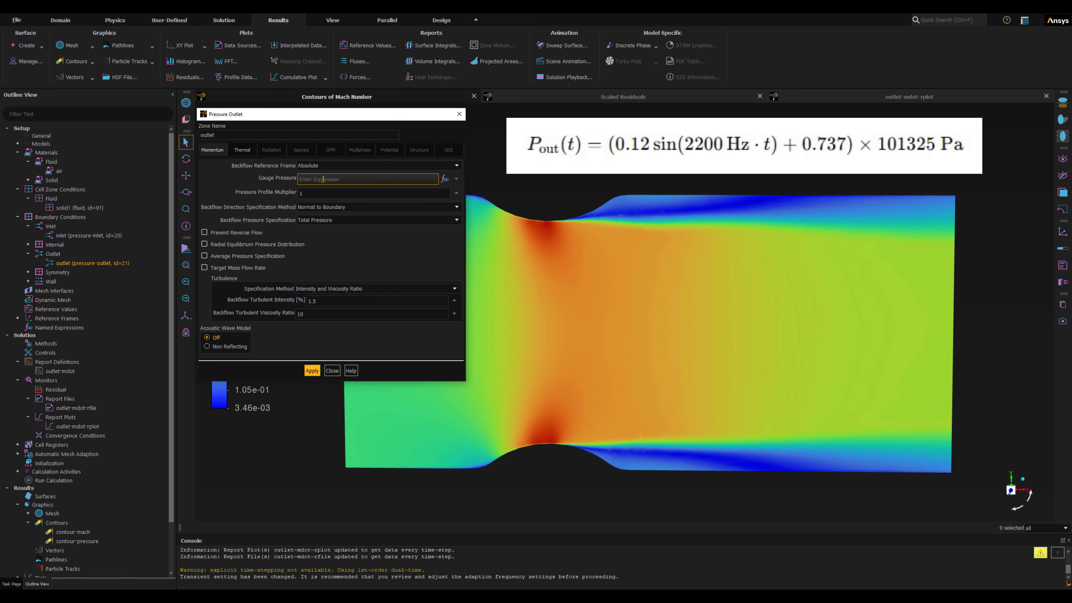
text((0.12*sin(2200[Hz]*t)+0.737)*101325.0[Pa])
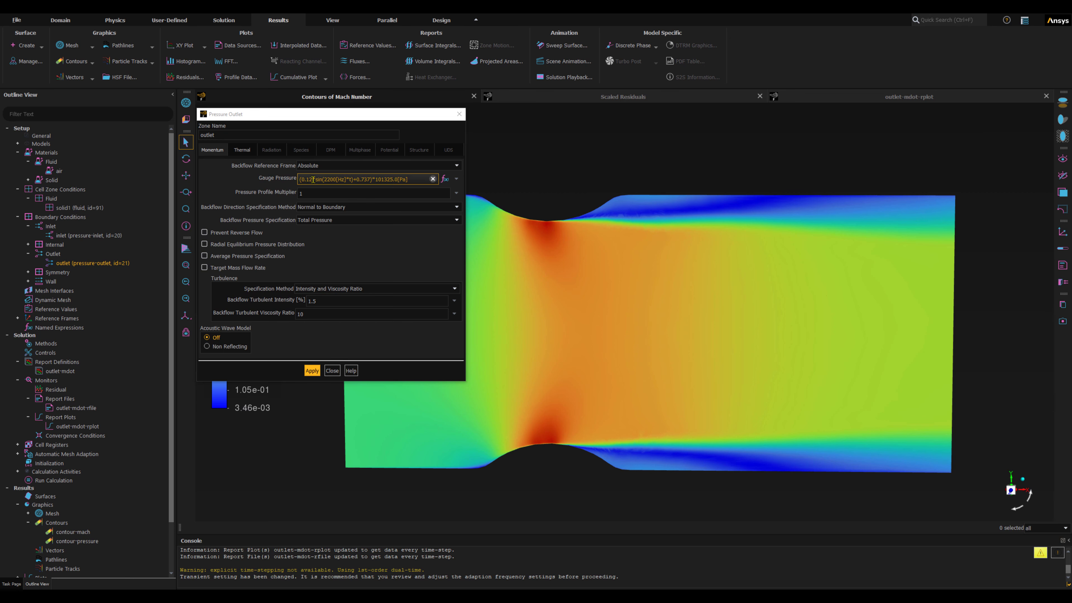
click(313, 371)
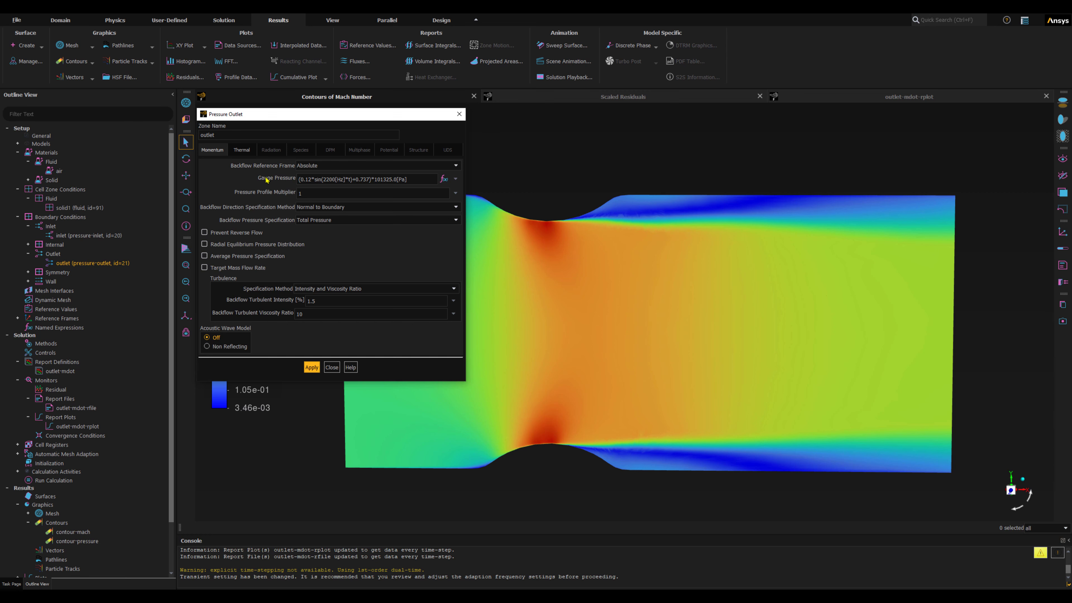
click(331, 366)
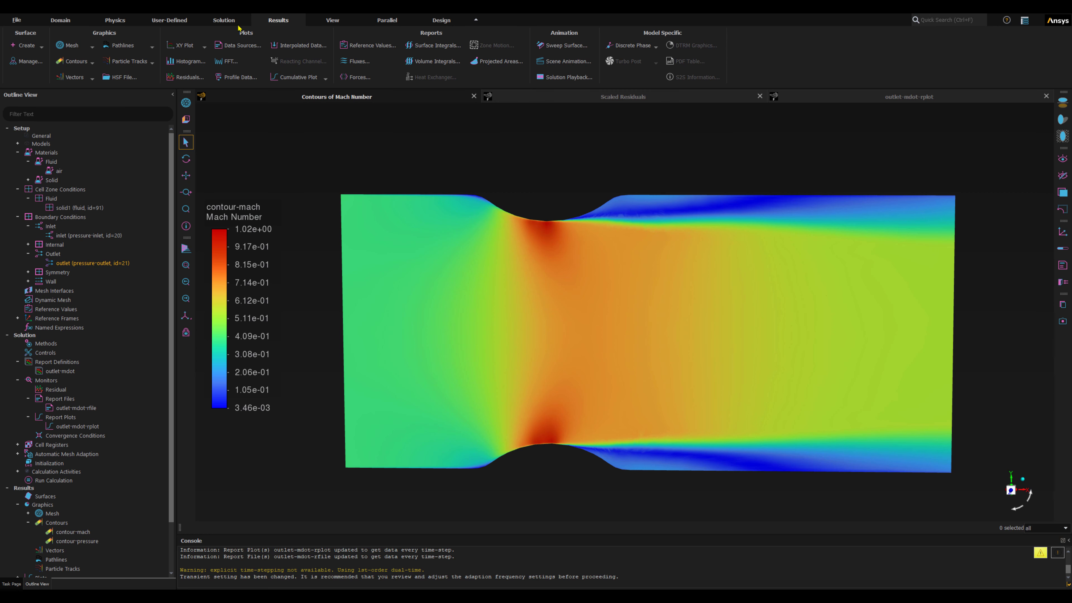
- Redefine automatic mesh adaption with the predefined aerodynamics density-based shock indicator criteria and a frequency of 25 time steps
click(56, 22)
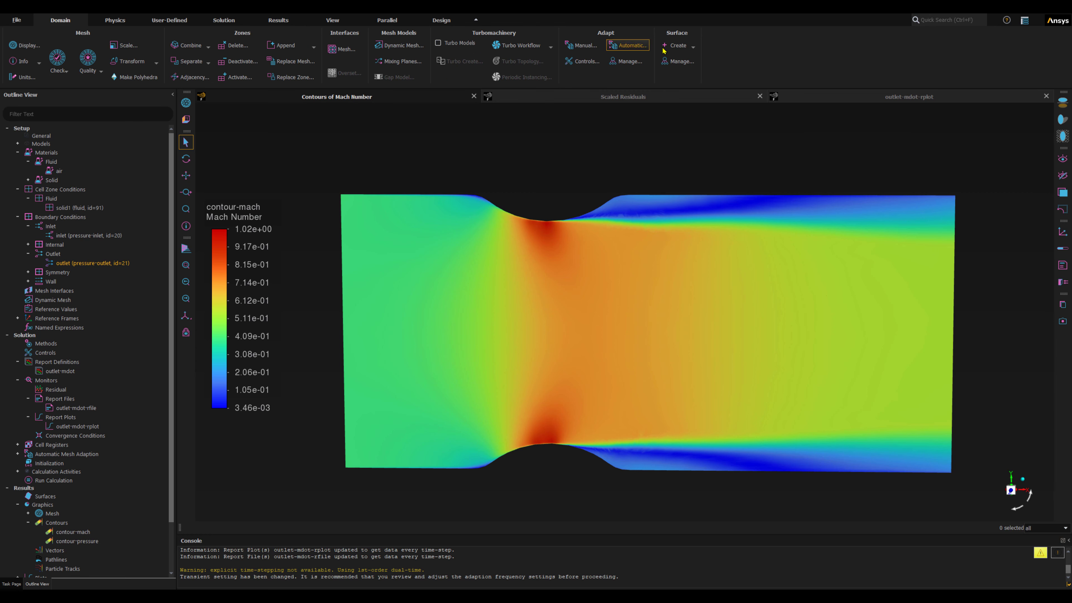
click(633, 46)
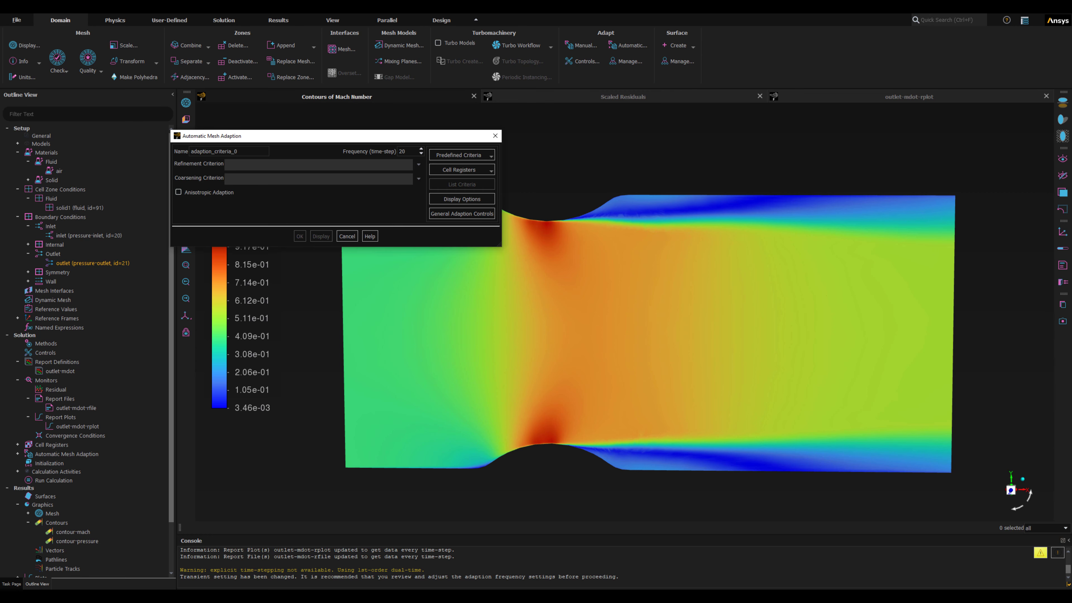
click(458, 155)
mouse_move(453, 167)
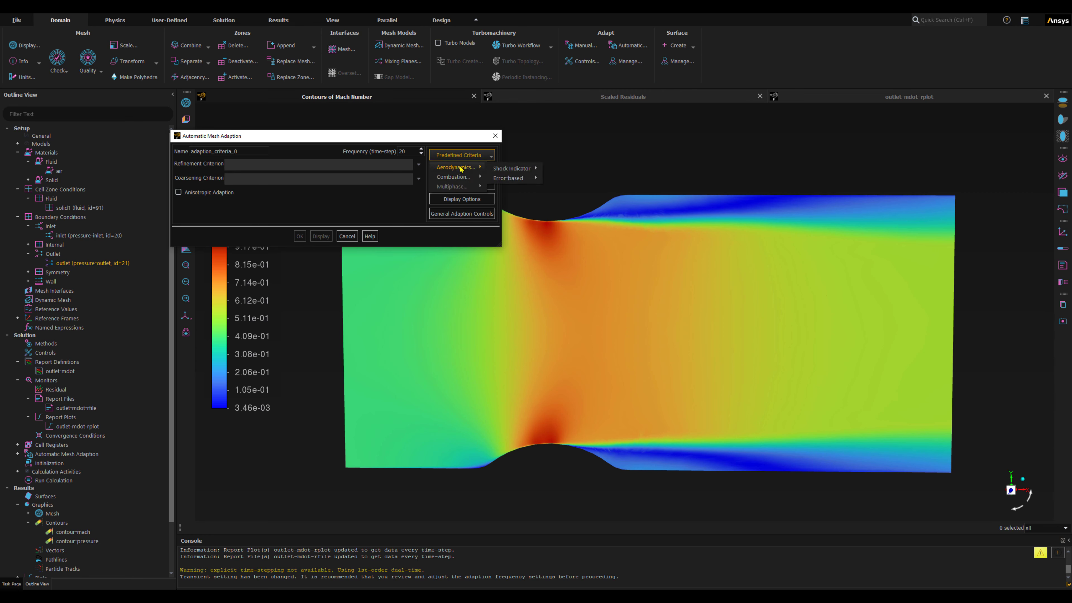
mouse_move(514, 171)
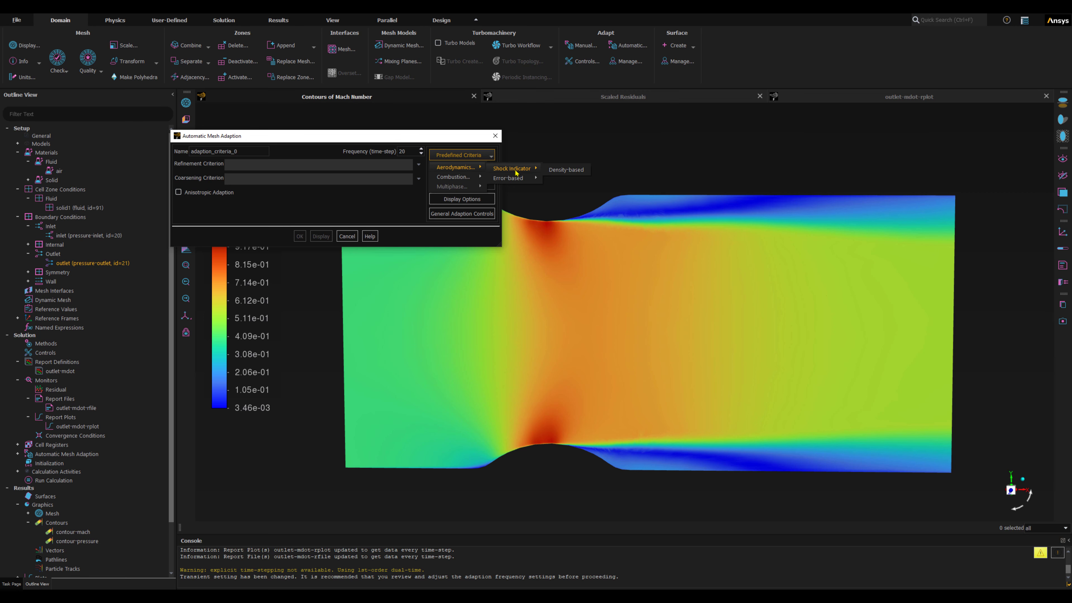
click(554, 172)
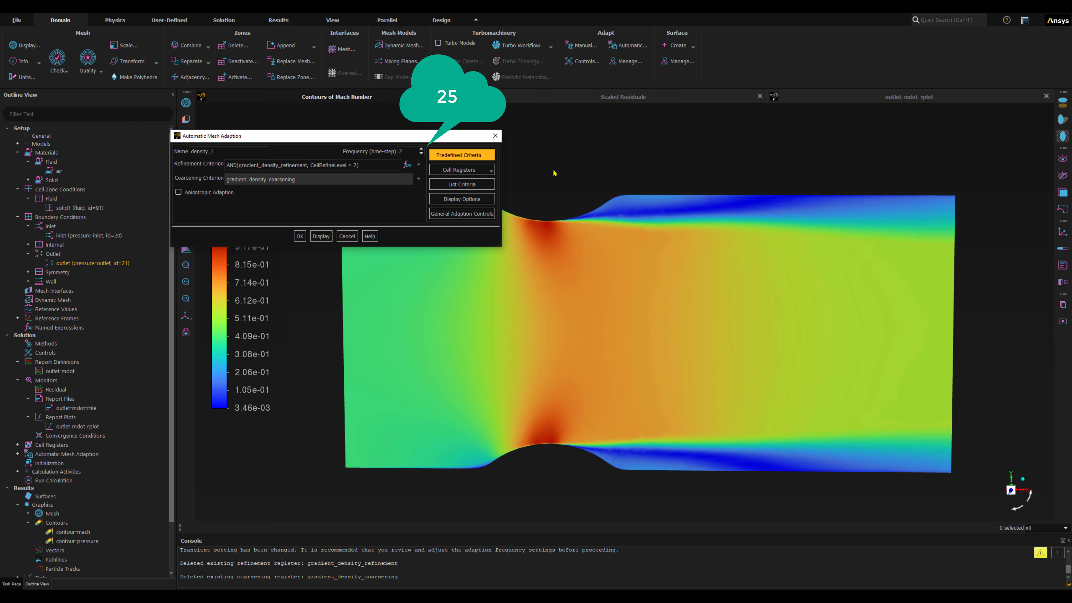
click(406, 151)
text(5)
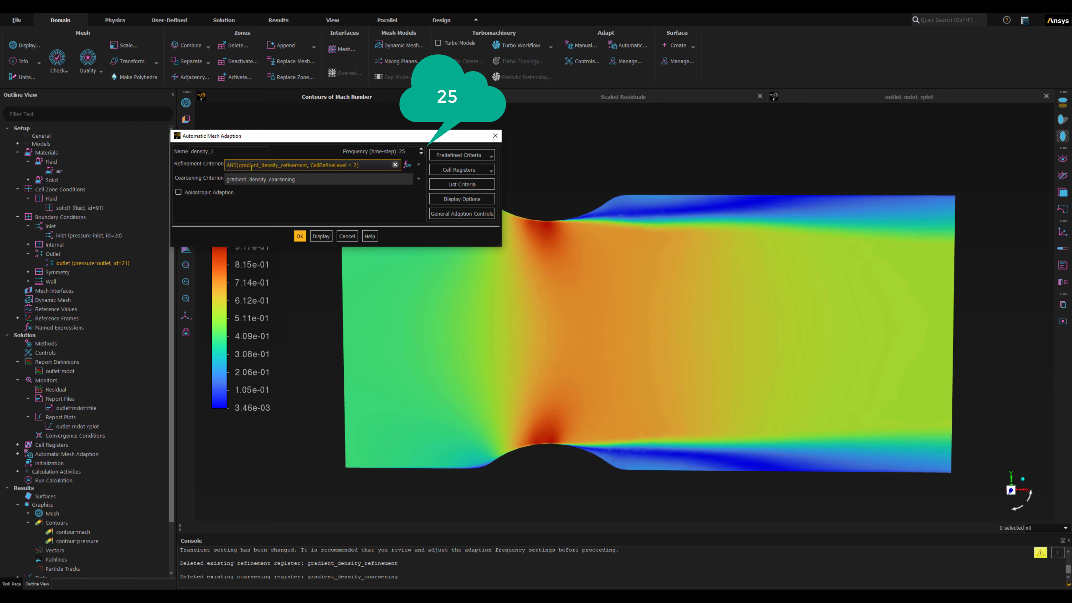
click(298, 236)
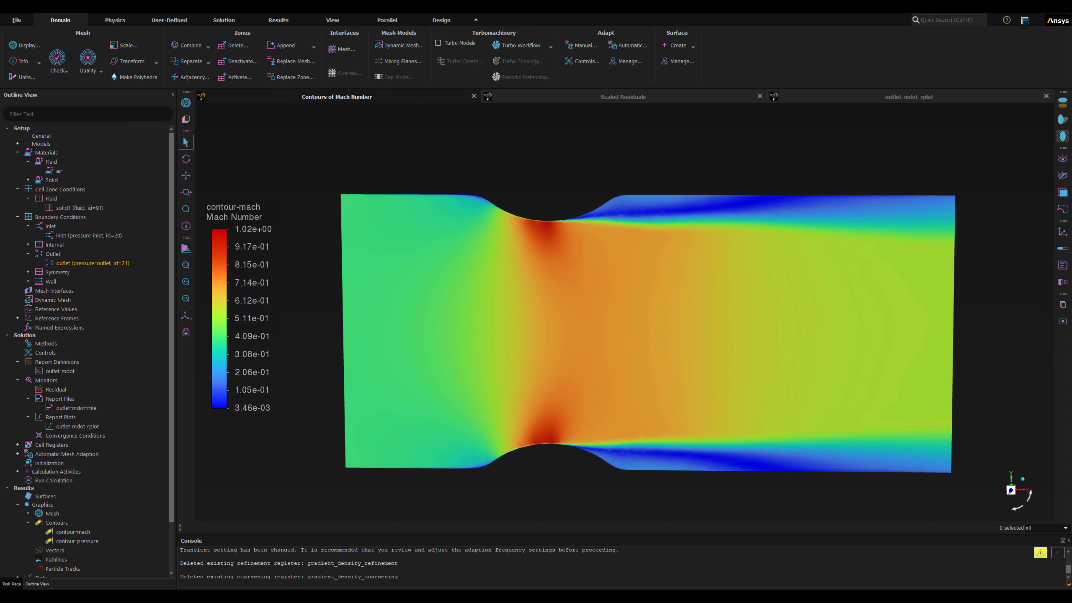
- Examine the recorded outlet mass flow data in the report file steady-mdot-rfile.out through to its end
drag(1, 204, 252, 214)
click(511, 211)
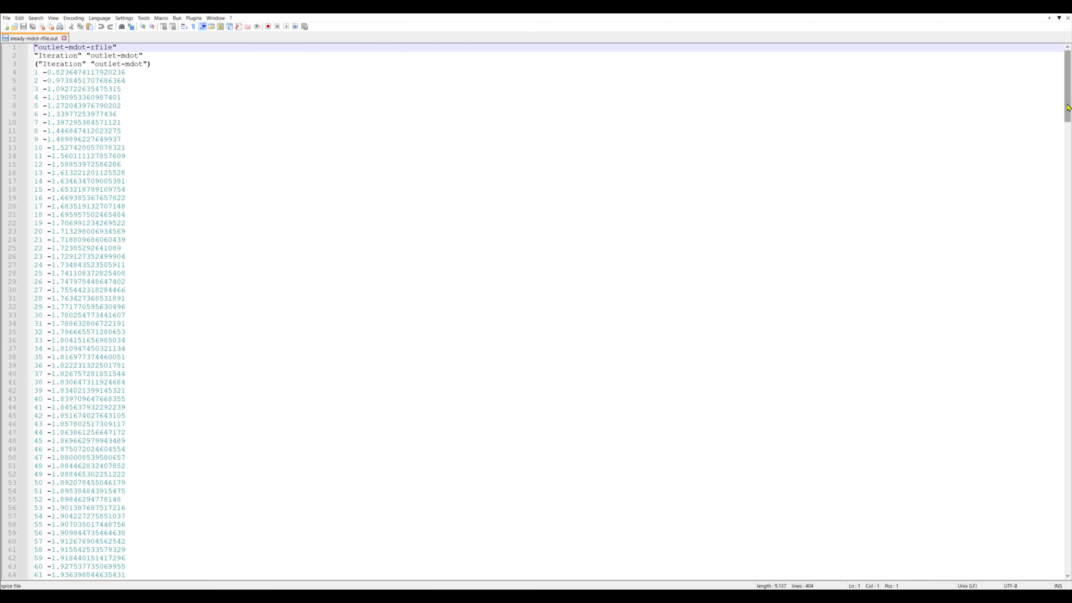
drag(1068, 85, 1044, 497)
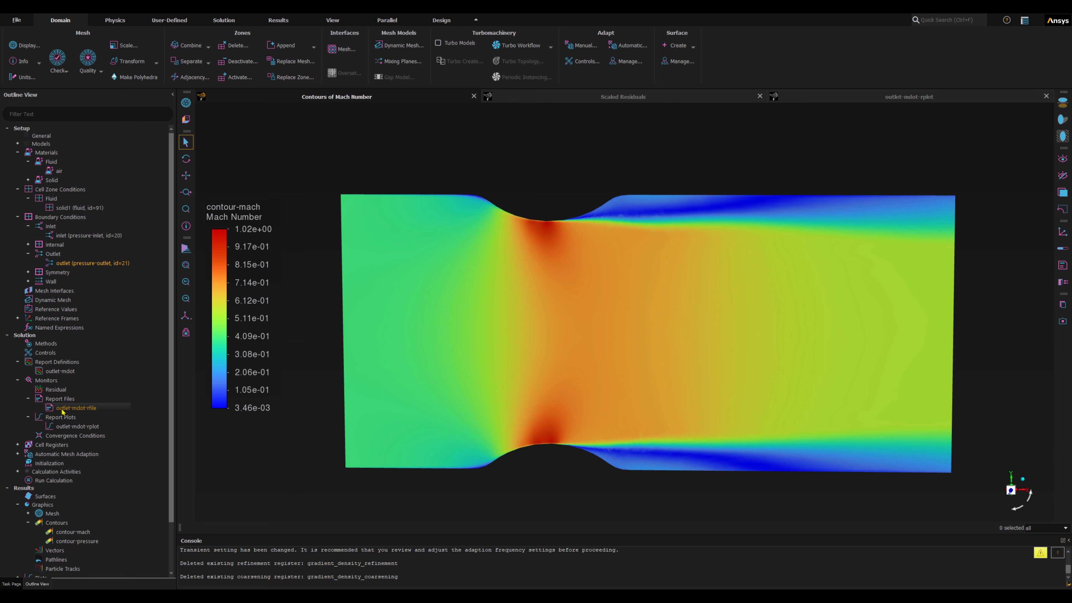
- Change the outlet-mdot-rfile report file's name to trans-mdot-out-rfile.out, keeping data collection at every 1 time-step
double_click(71, 408)
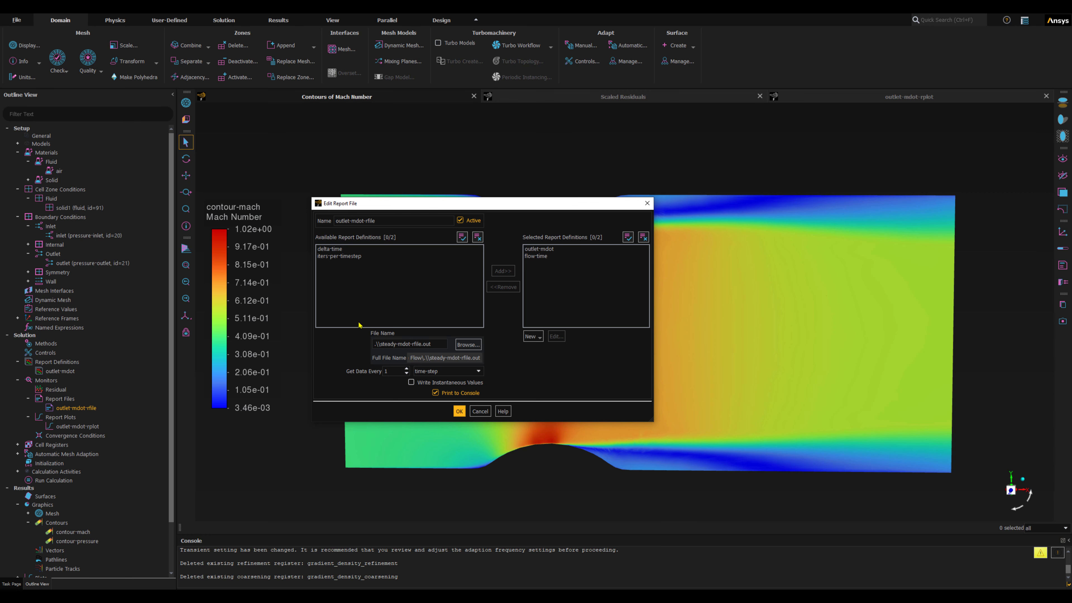
click(384, 345)
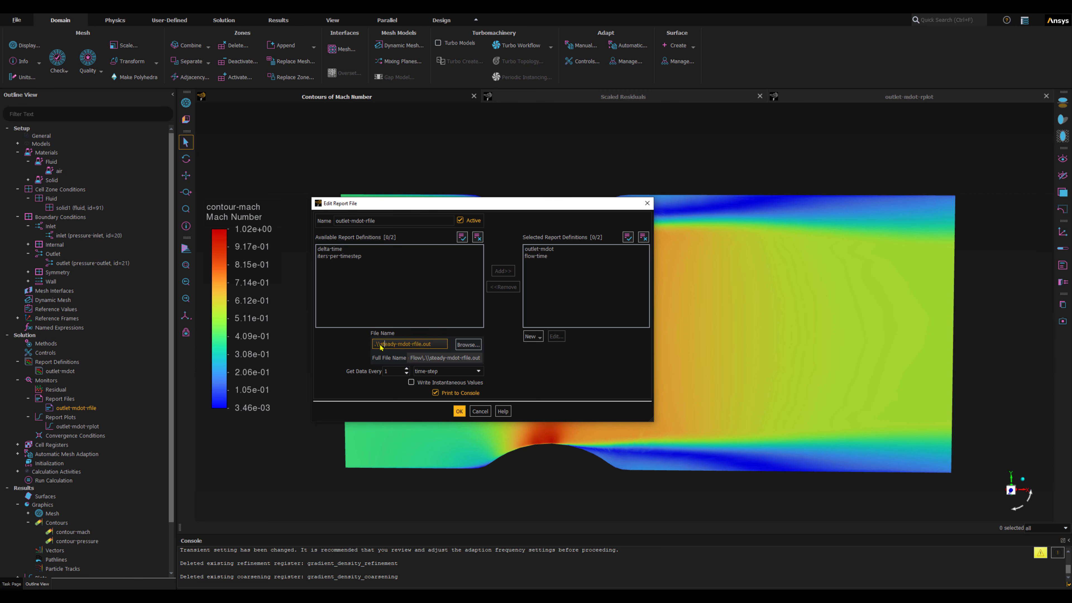
drag(381, 344, 444, 347)
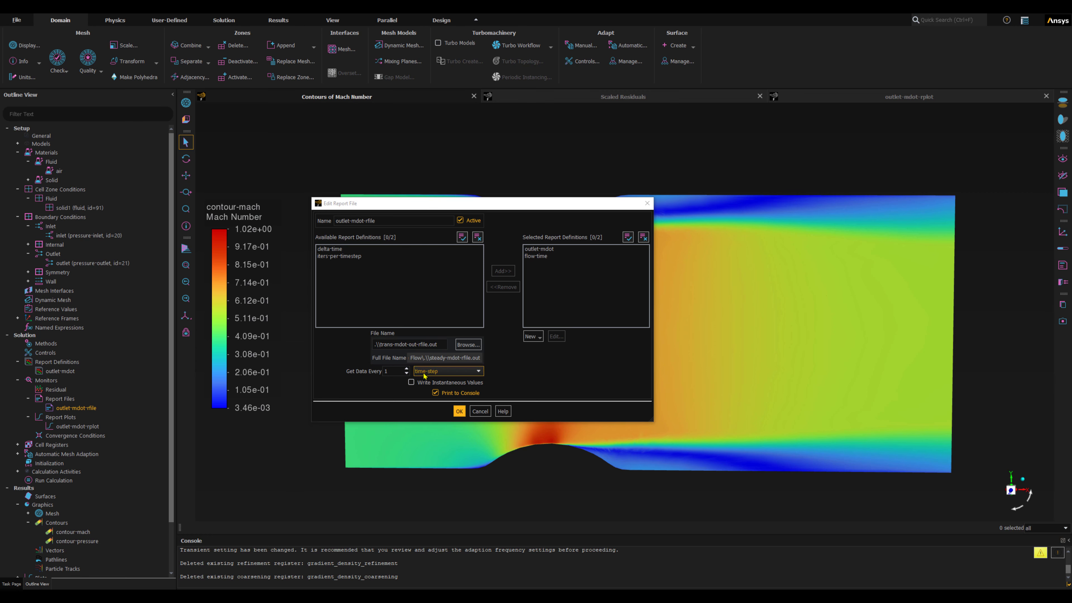
key(ctrl)
key(ctrl)
key(ctrl)
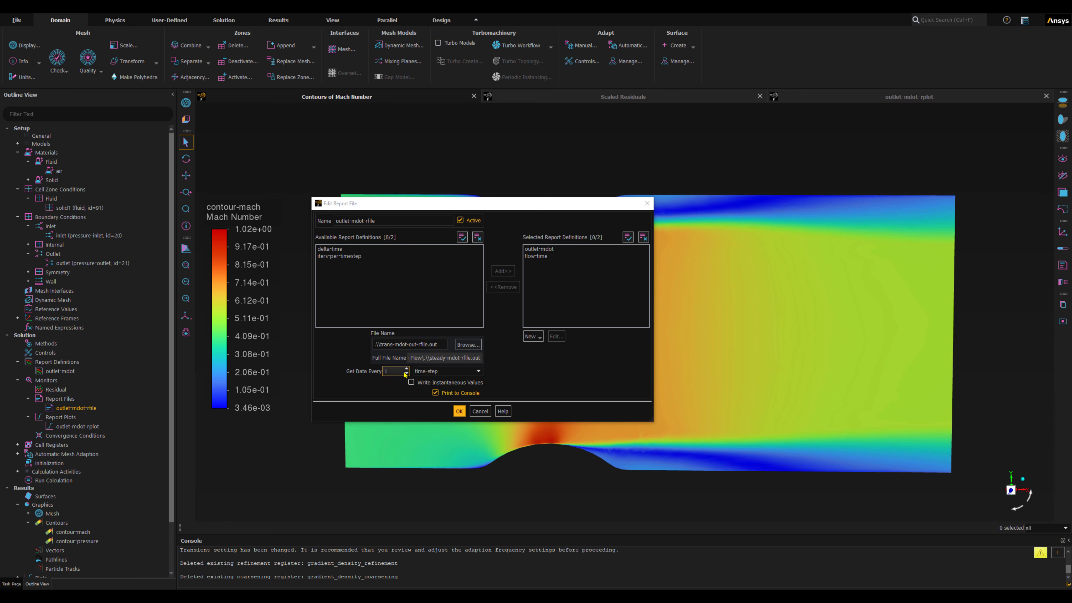
click(449, 371)
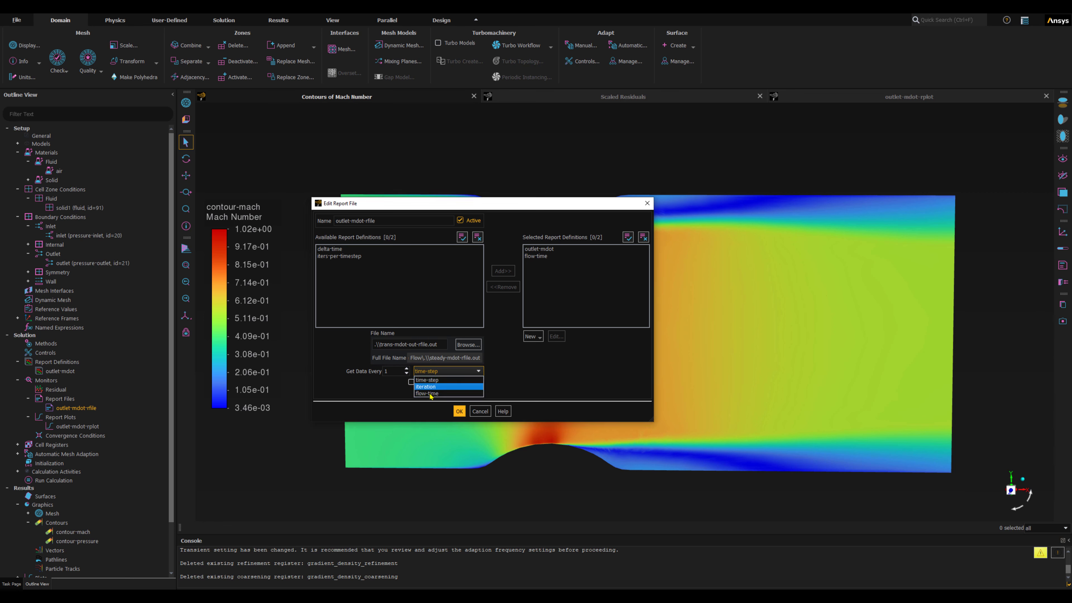
click(373, 401)
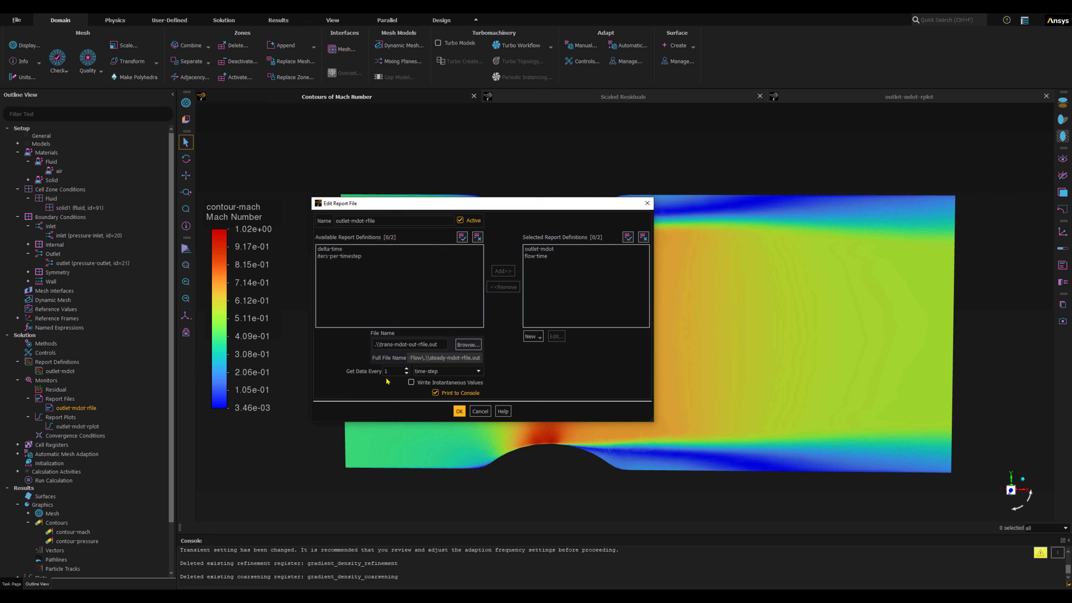
click(426, 372)
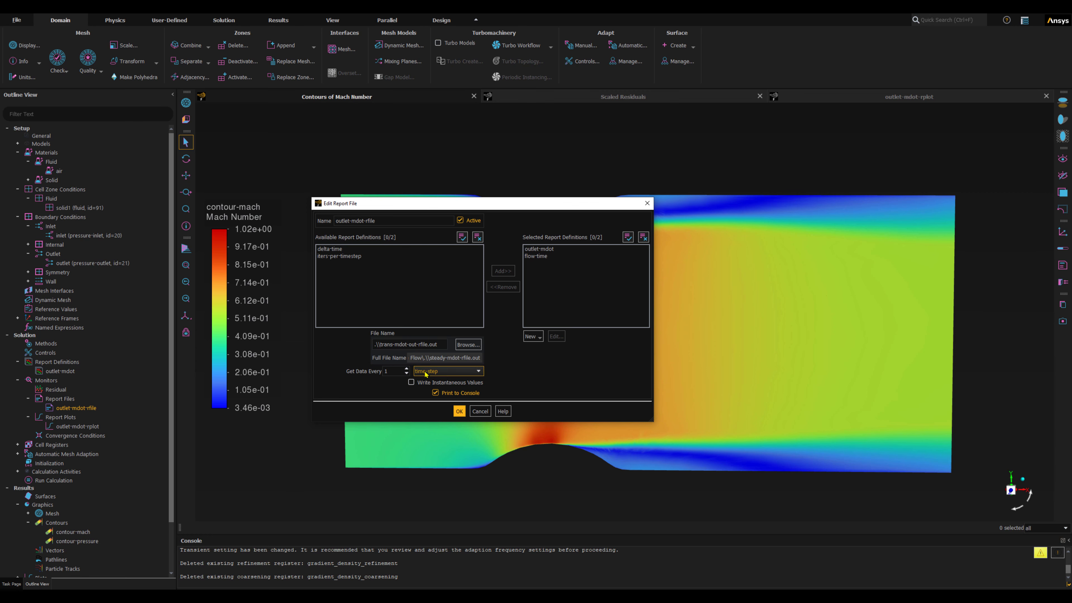
click(459, 411)
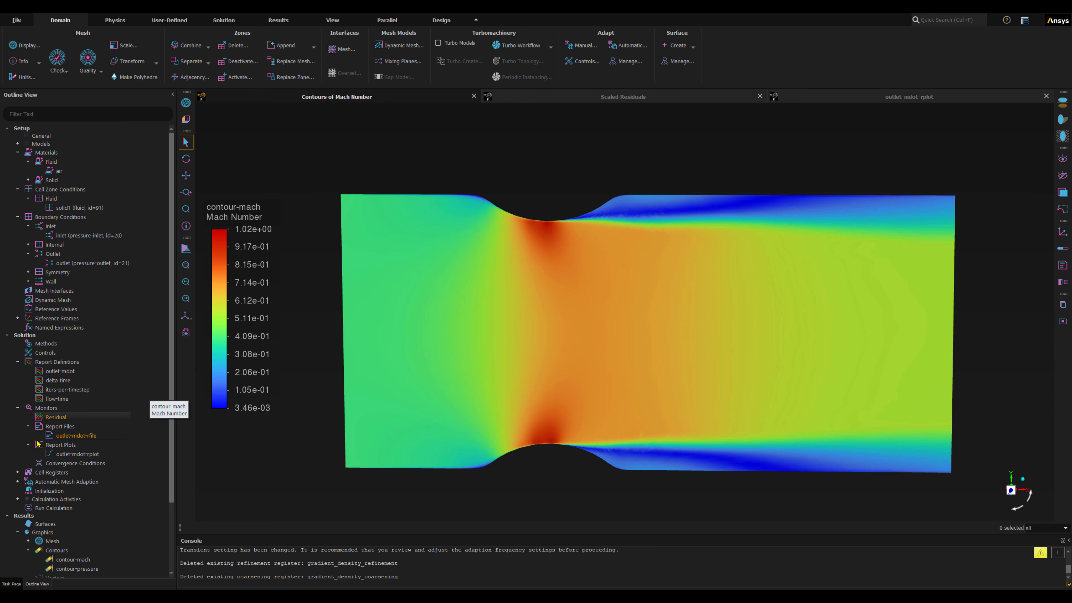
- Set the x-axis label of the outlet-mdot-rplot report plot to time-step, keeping data collection at every 1 time-step
click(63, 437)
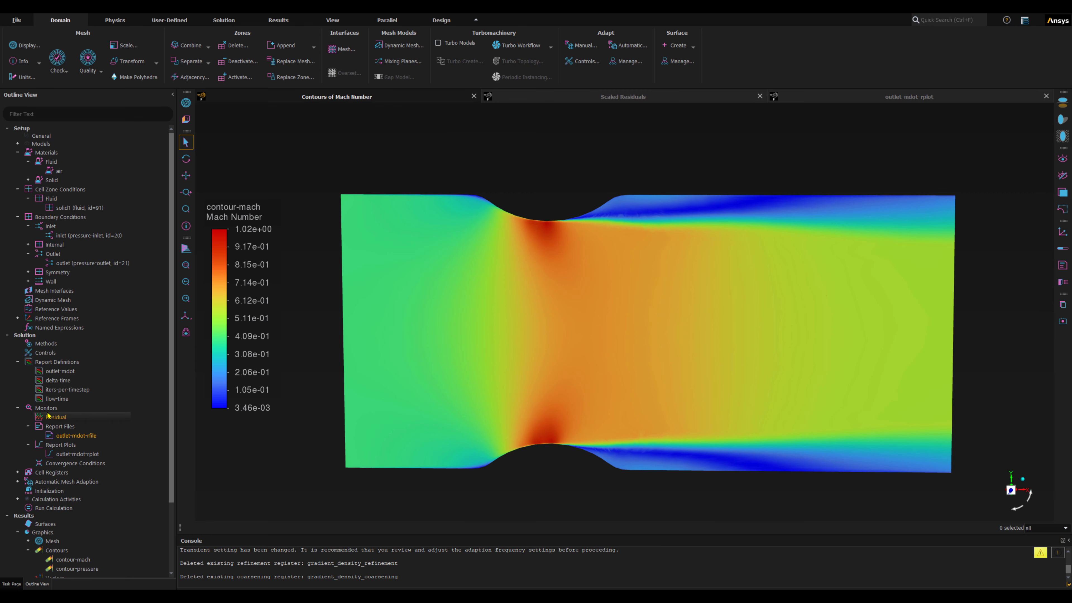
right_click(72, 457)
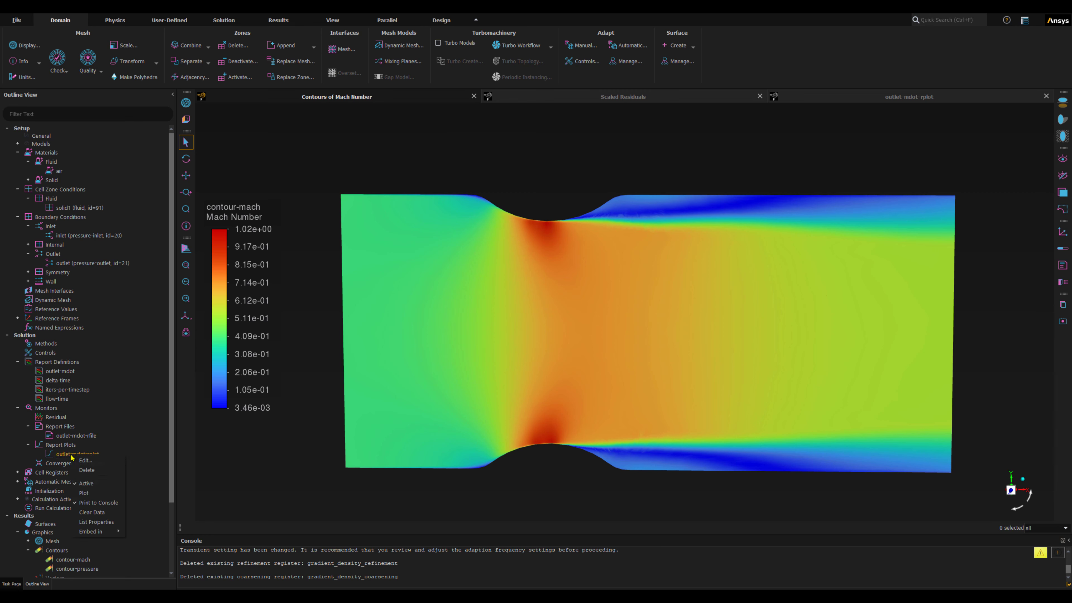
click(92, 459)
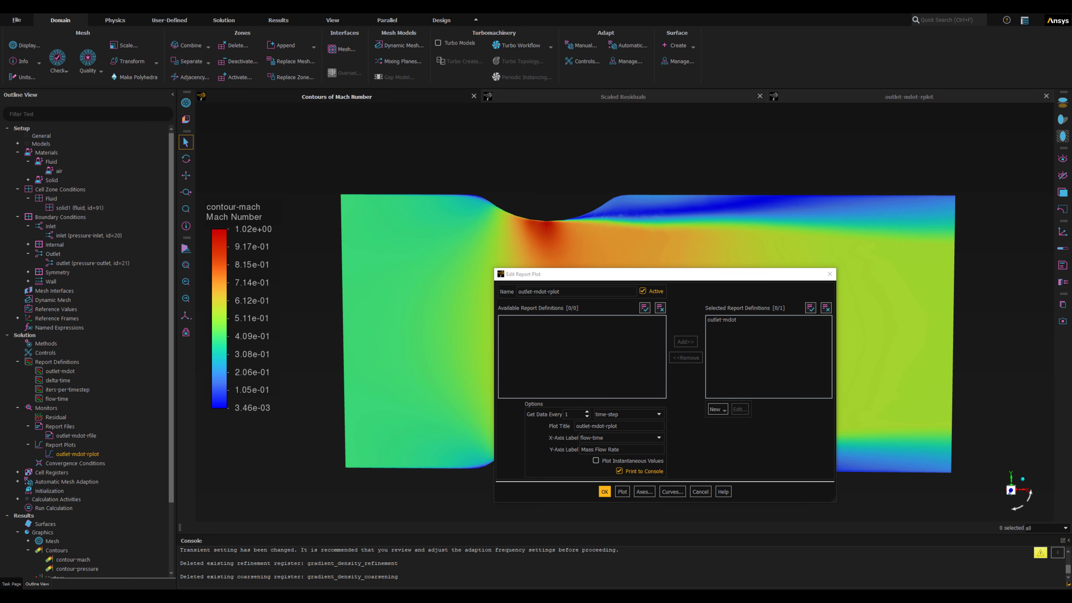
drag(572, 274, 320, 209)
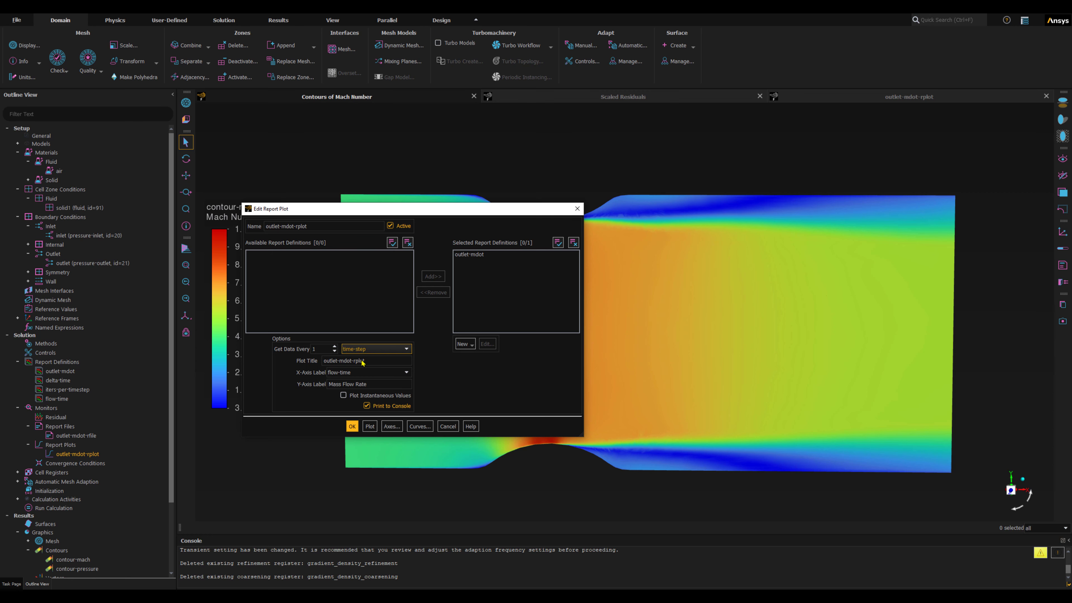
key(ctrl)
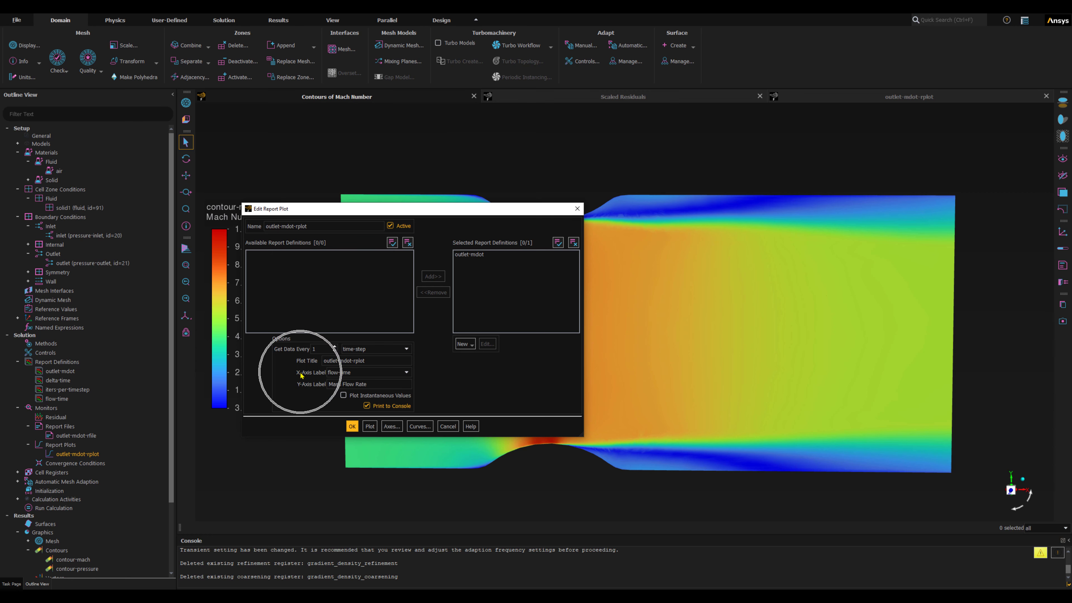
click(337, 376)
click(342, 390)
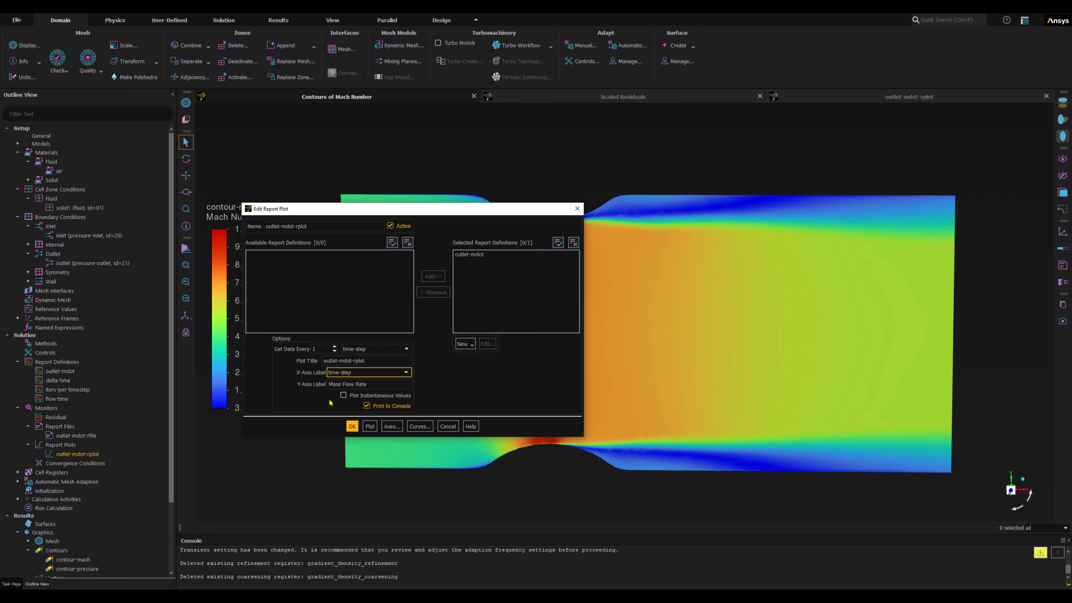
click(352, 426)
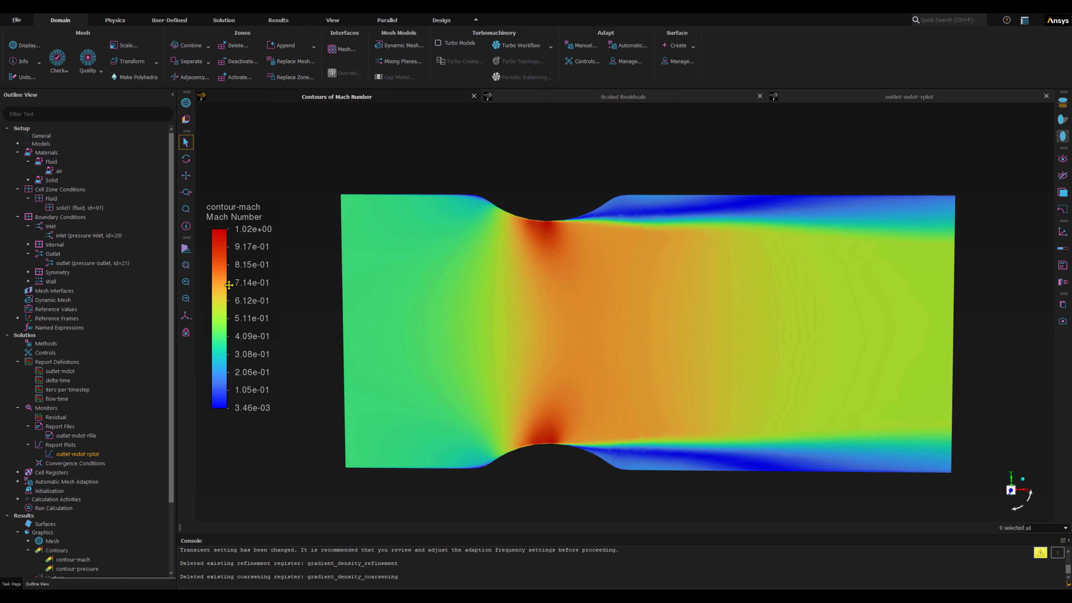
- Write the transient case to a new case file named nozzle_uns.cas.h5
click(17, 20)
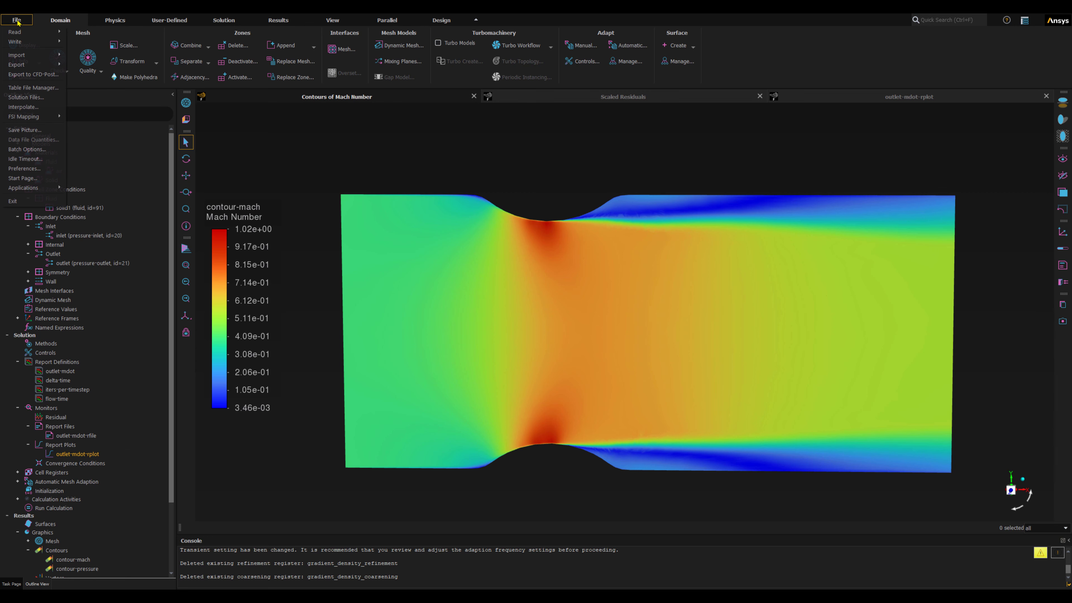
mouse_move(19, 33)
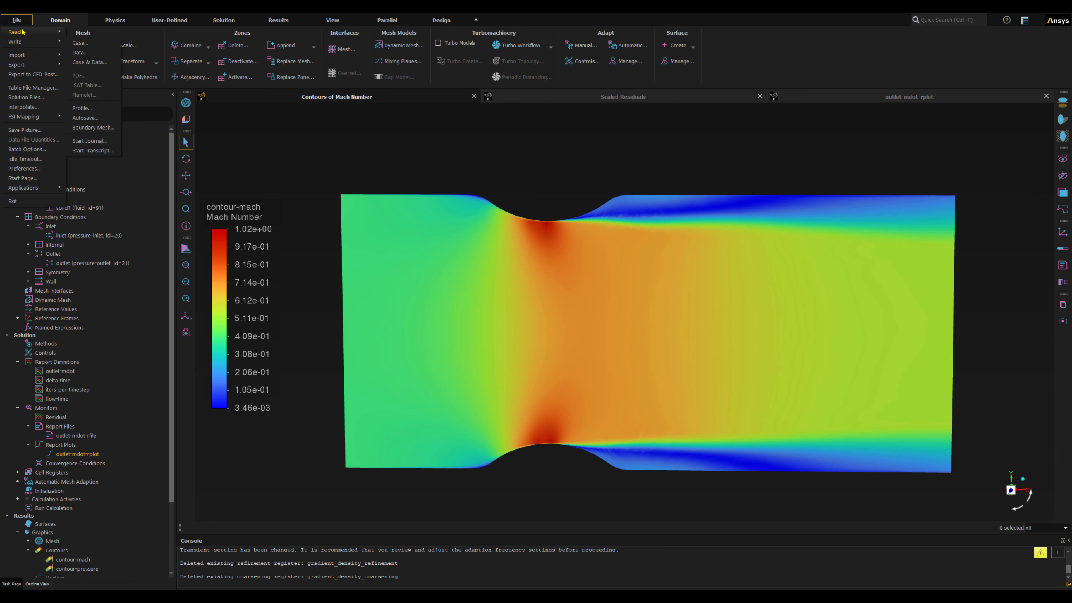
click(80, 44)
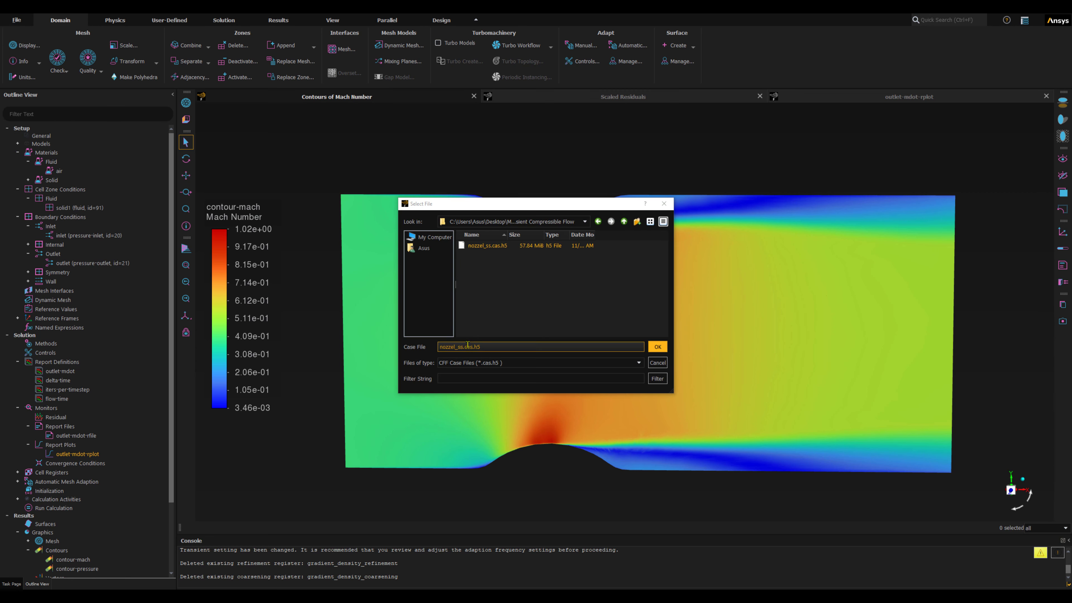
drag(494, 347, 413, 343)
text(nozzle_uns.cas.h5)
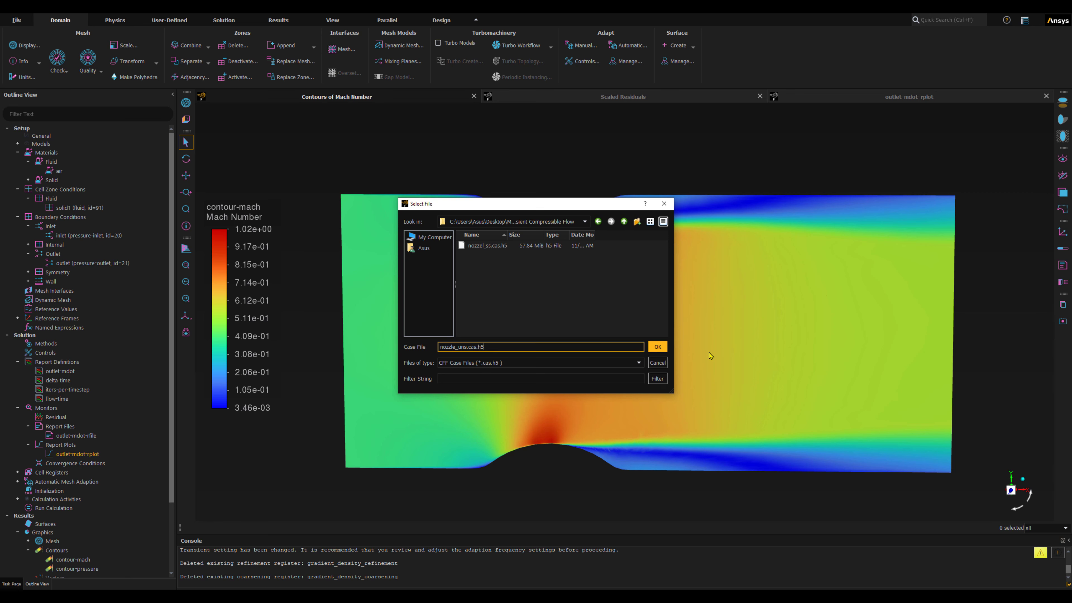
click(659, 347)
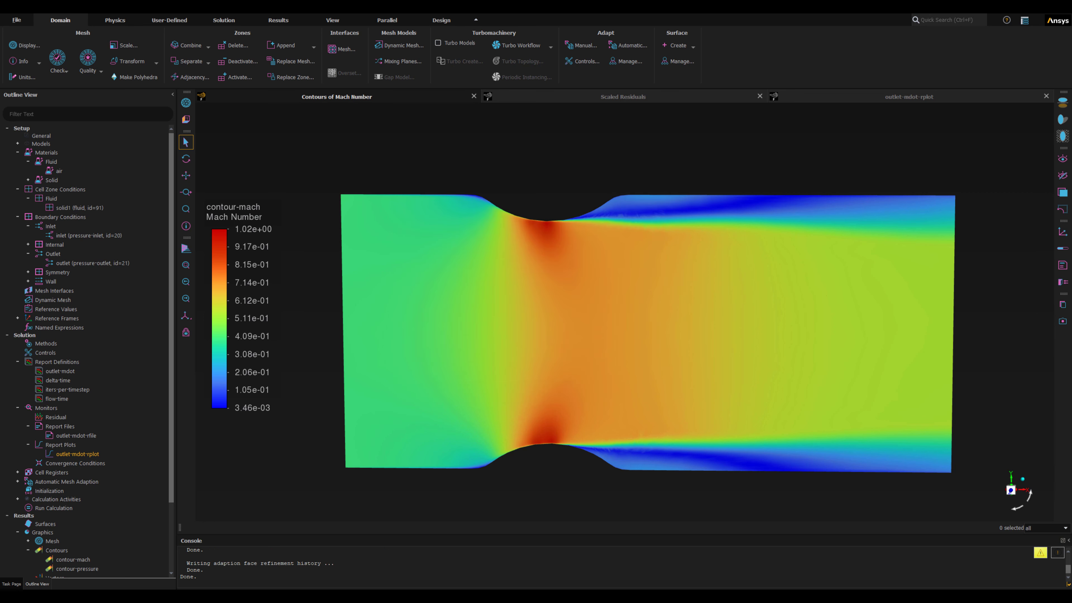
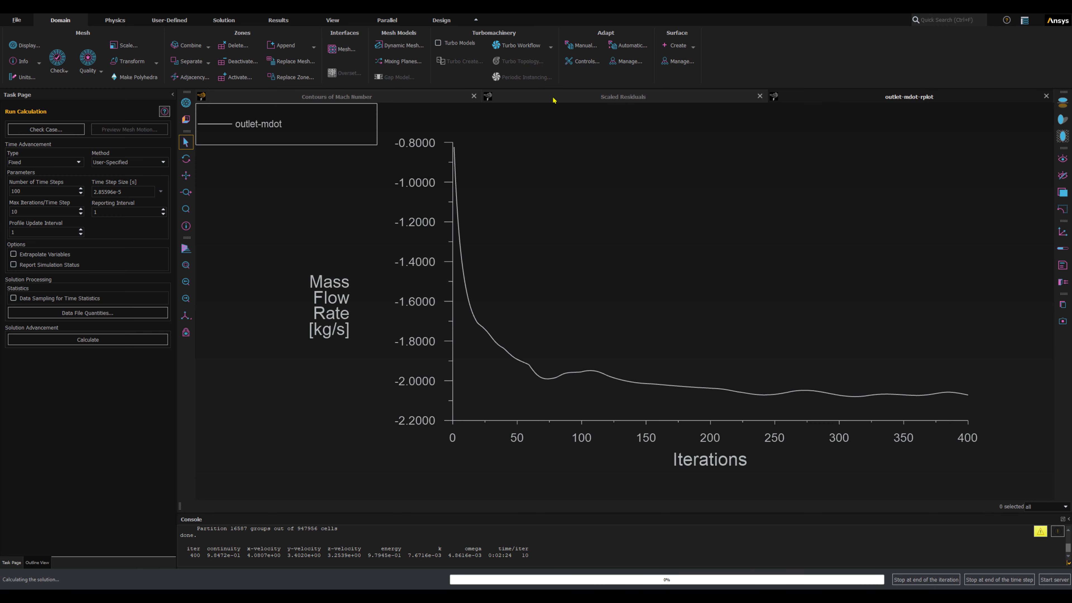
- Examine the scaled residuals and the outlet mass flow rate plot of the transient run
click(537, 98)
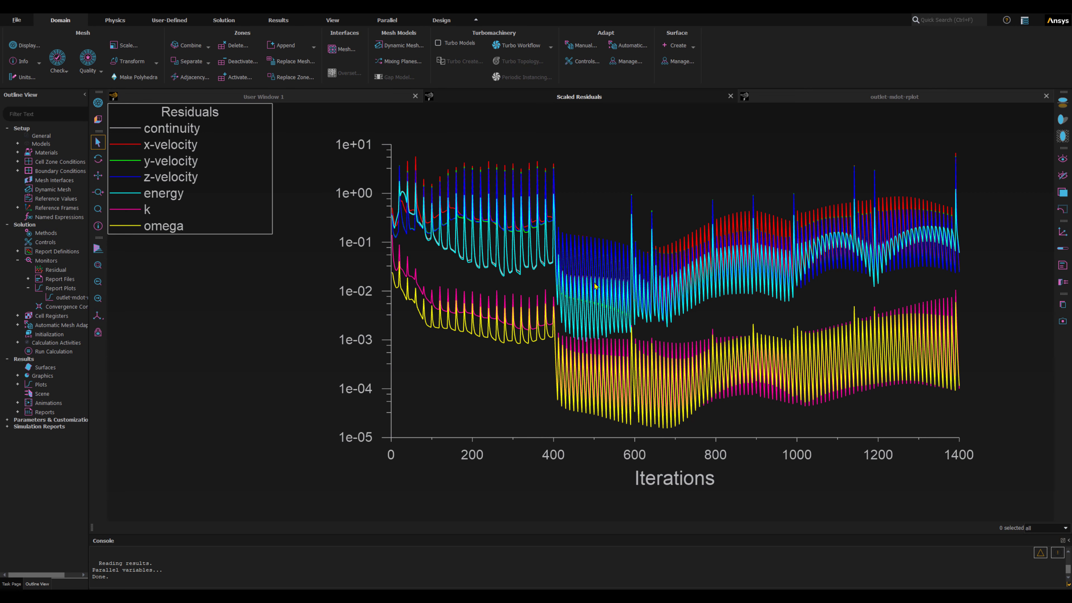
click(806, 103)
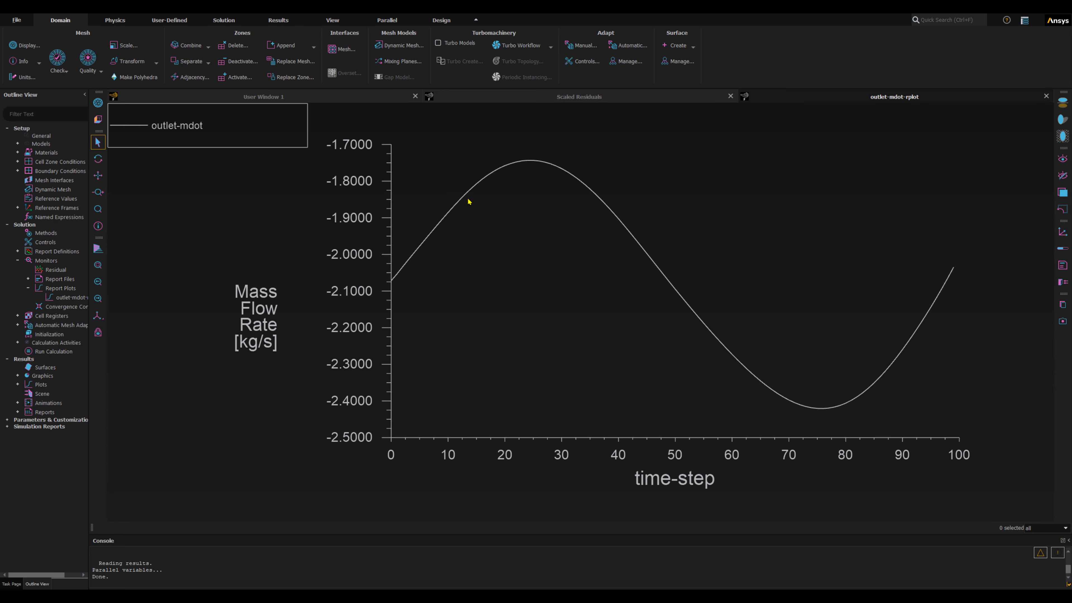
click(623, 100)
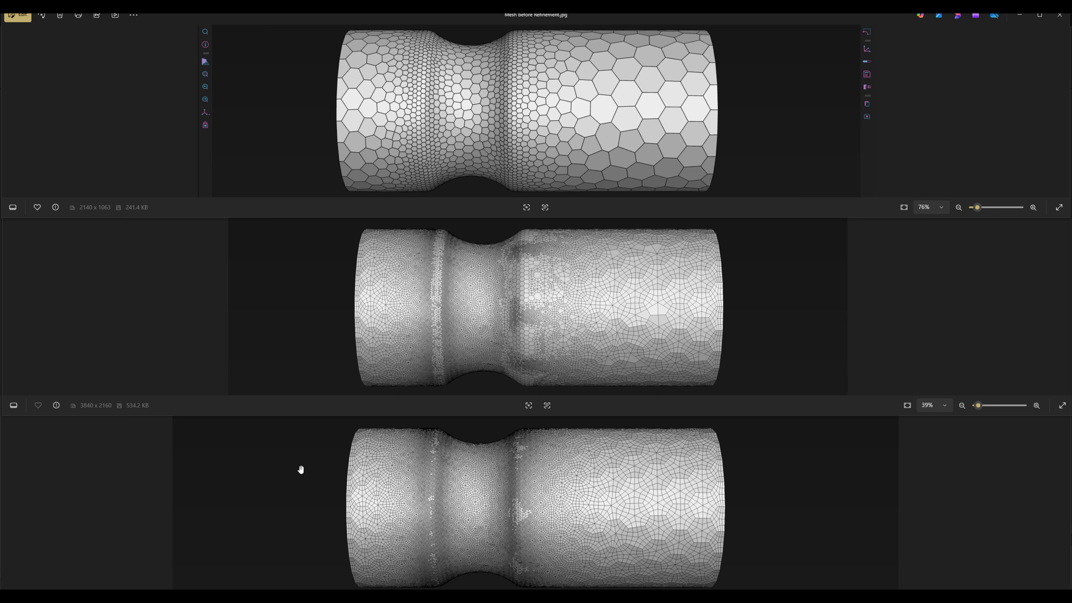
click(346, 495)
click(346, 497)
key(ctrl)
key(ctrl)
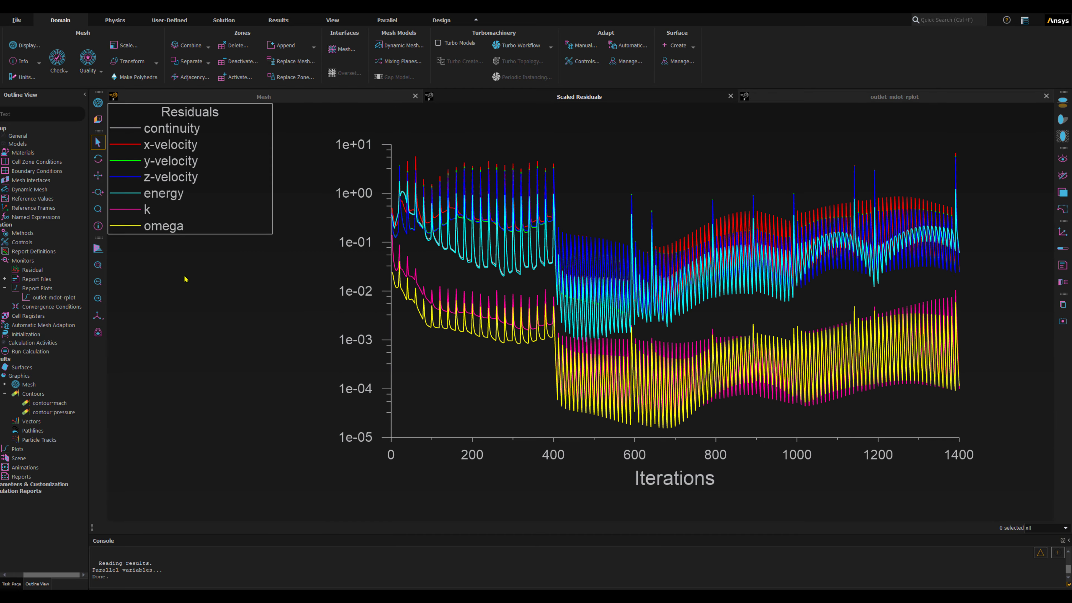
- Display the contour-pressure static pressure contours, followed by the contour-mach Mach number contours
right_click(39, 415)
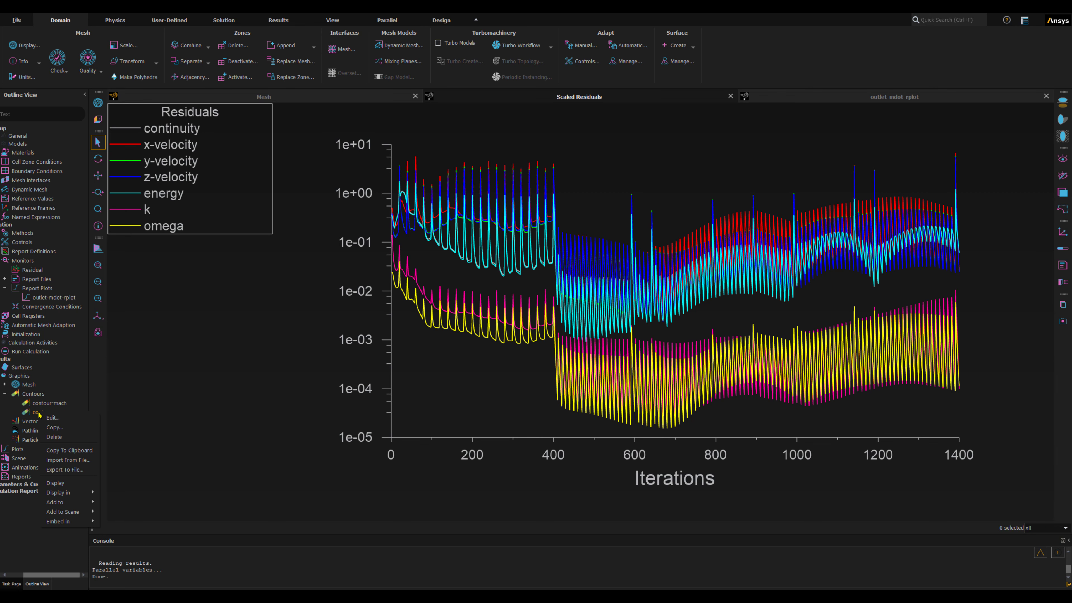
click(54, 483)
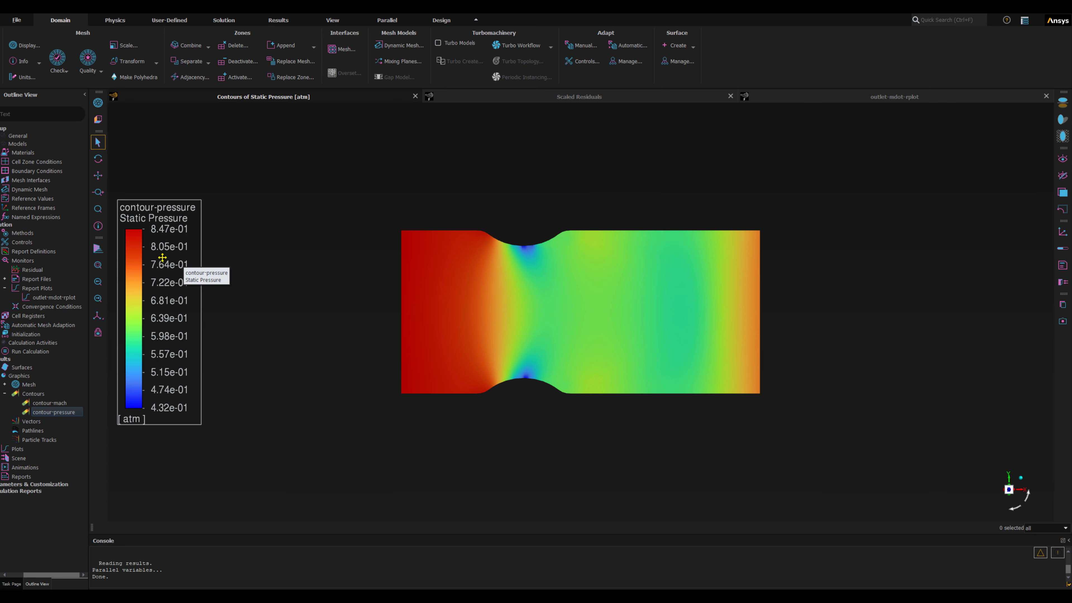
right_click(46, 406)
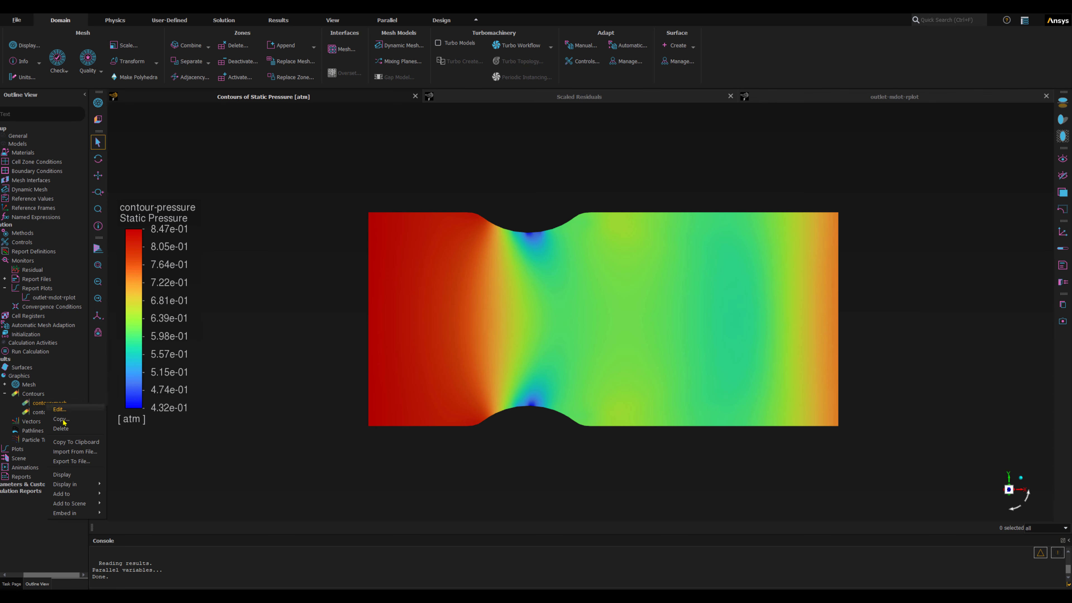
click(62, 474)
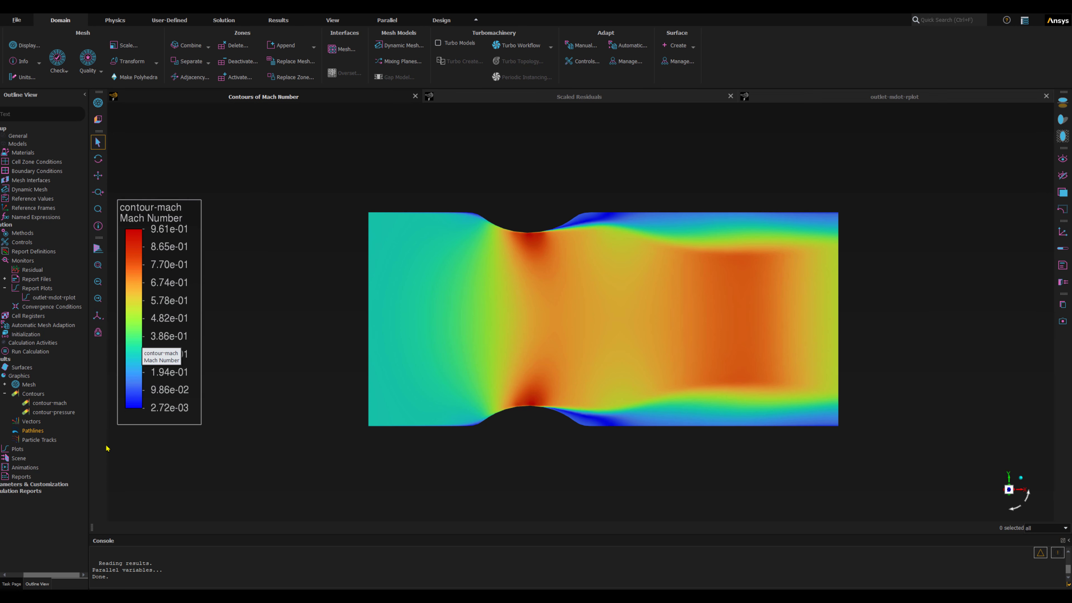
- Define a new pathlines object named pathlines-vel, coloured by velocity magnitude and released from the inlet surface
click(33, 431)
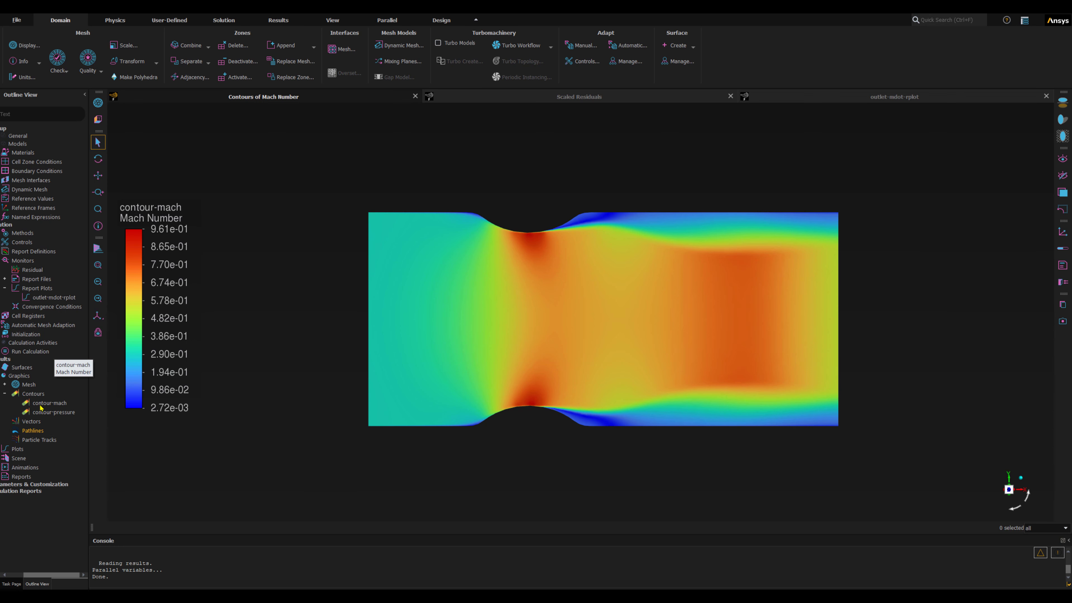
click(29, 433)
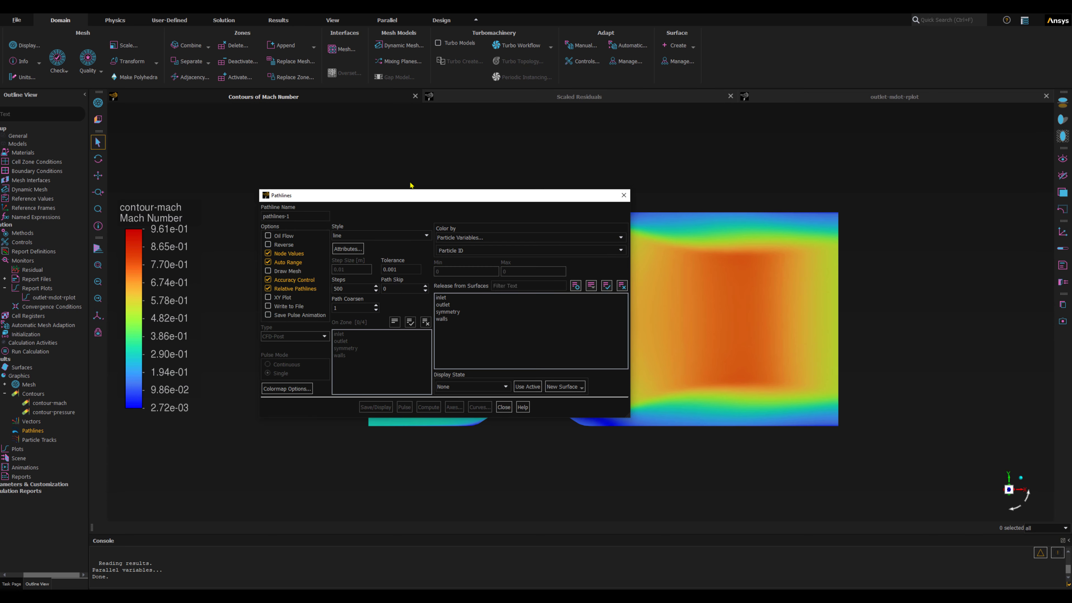
drag(403, 196, 412, 152)
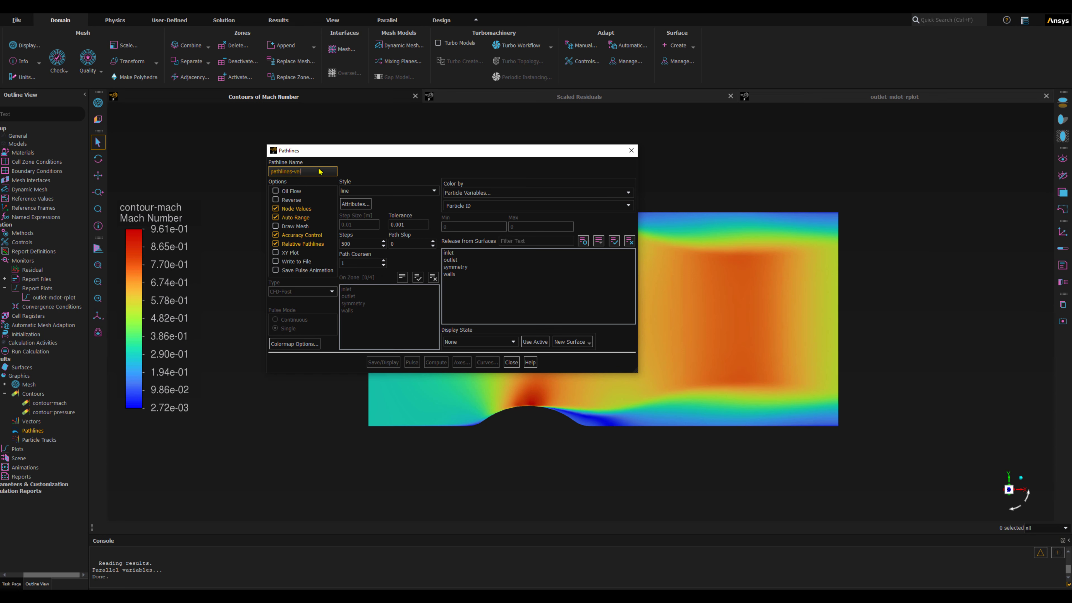
click(473, 192)
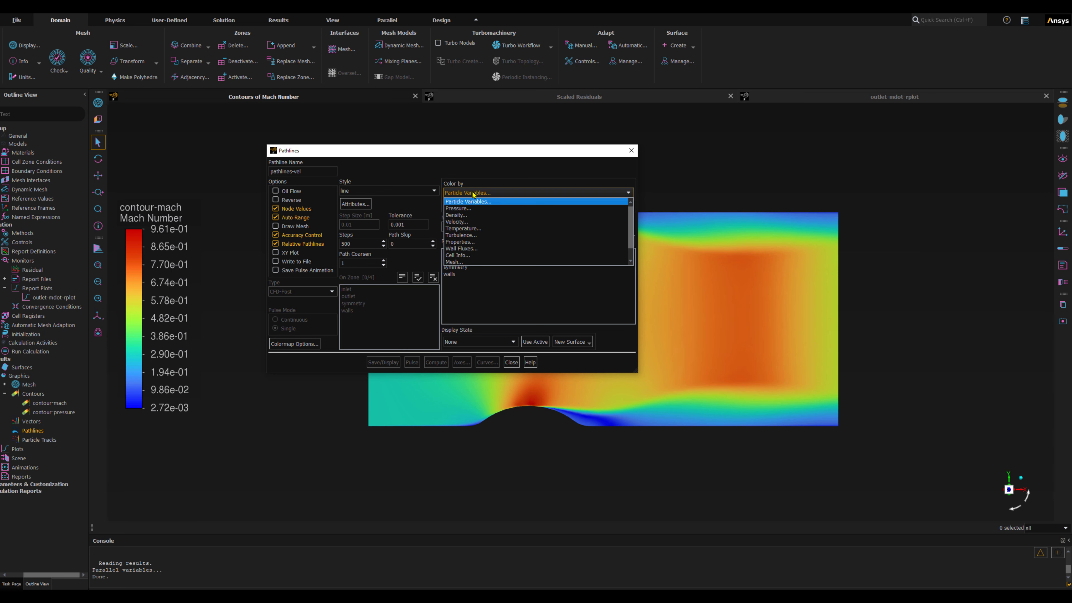
click(473, 222)
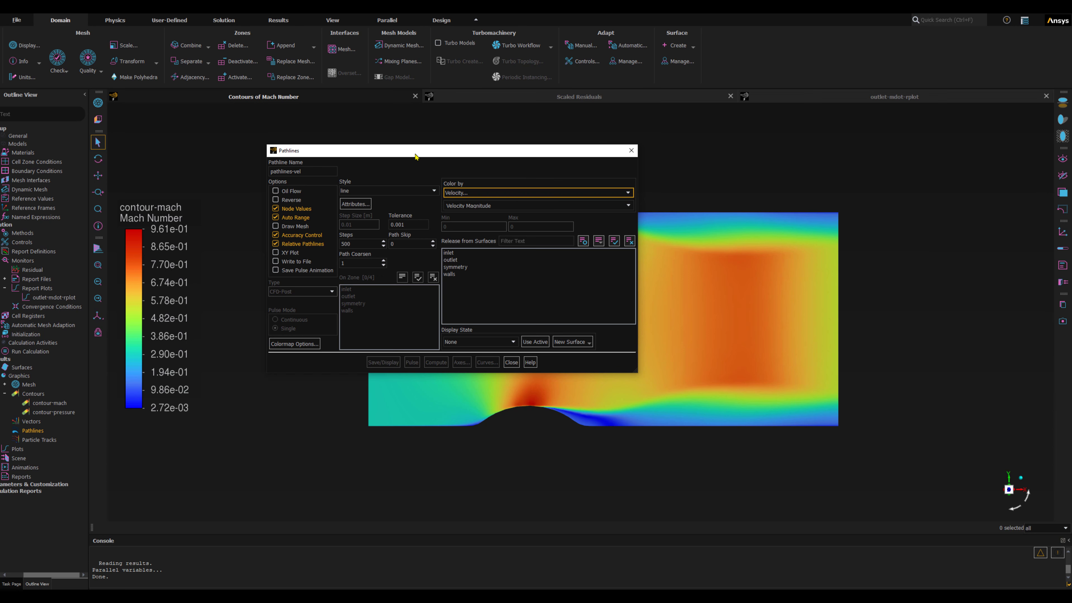
drag(417, 155, 274, 253)
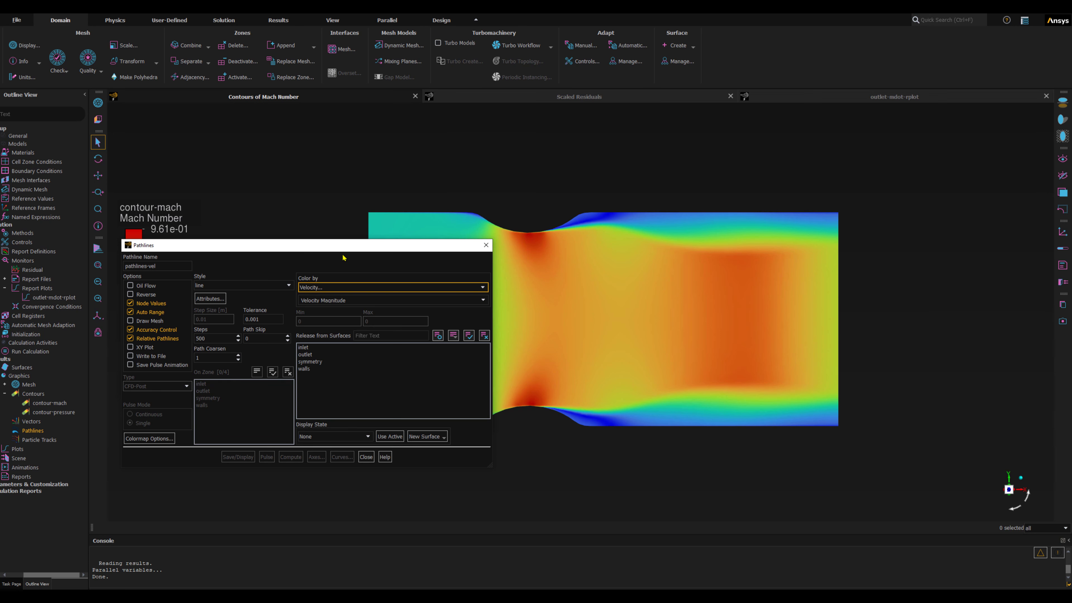
drag(344, 251, 724, 242)
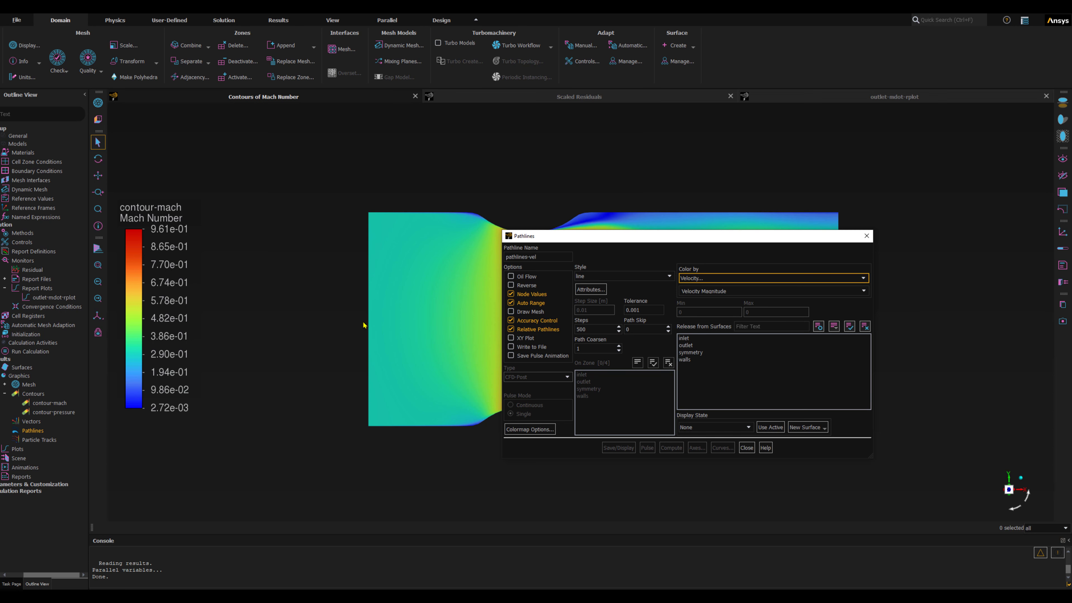
click(684, 338)
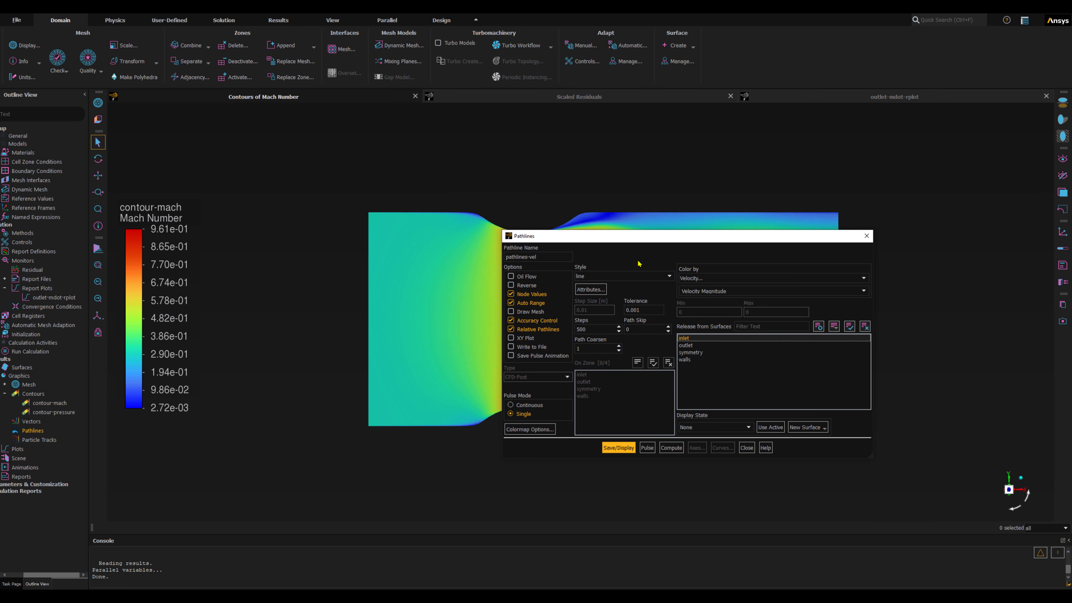
drag(628, 241, 507, 172)
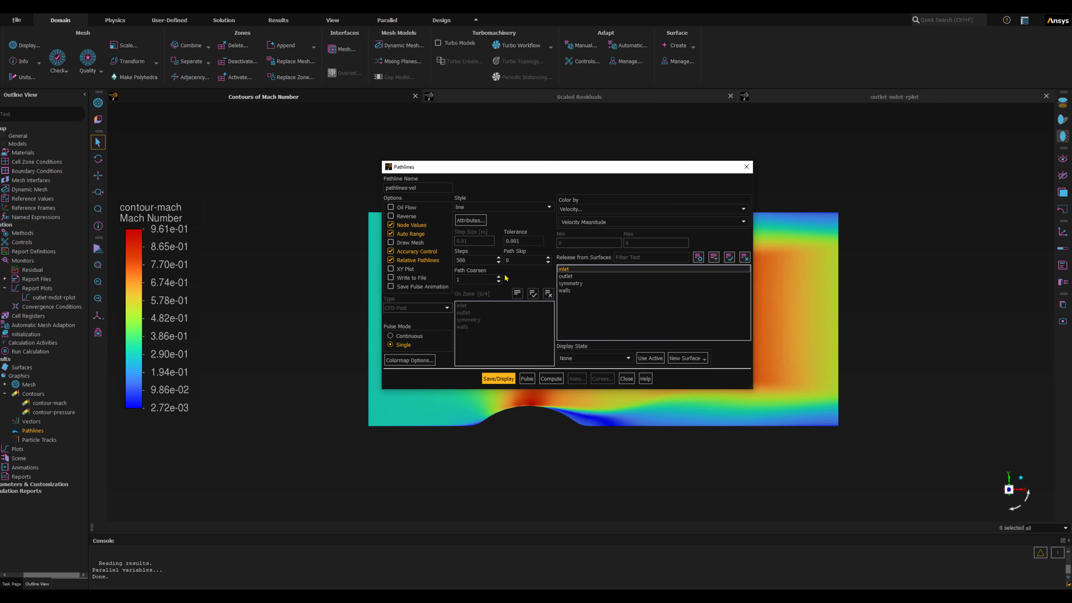
- Choose the flow-features-4-bright-peaks colormap for the pathlines, keeping the colormap alignment at Left
click(410, 360)
drag(593, 279, 497, 180)
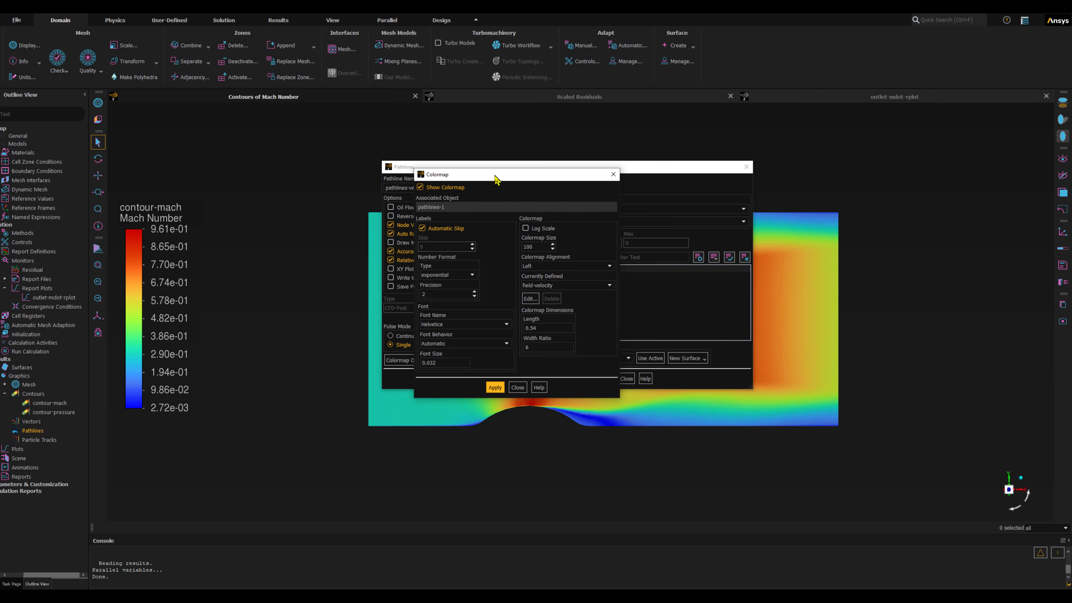
click(538, 269)
click(538, 273)
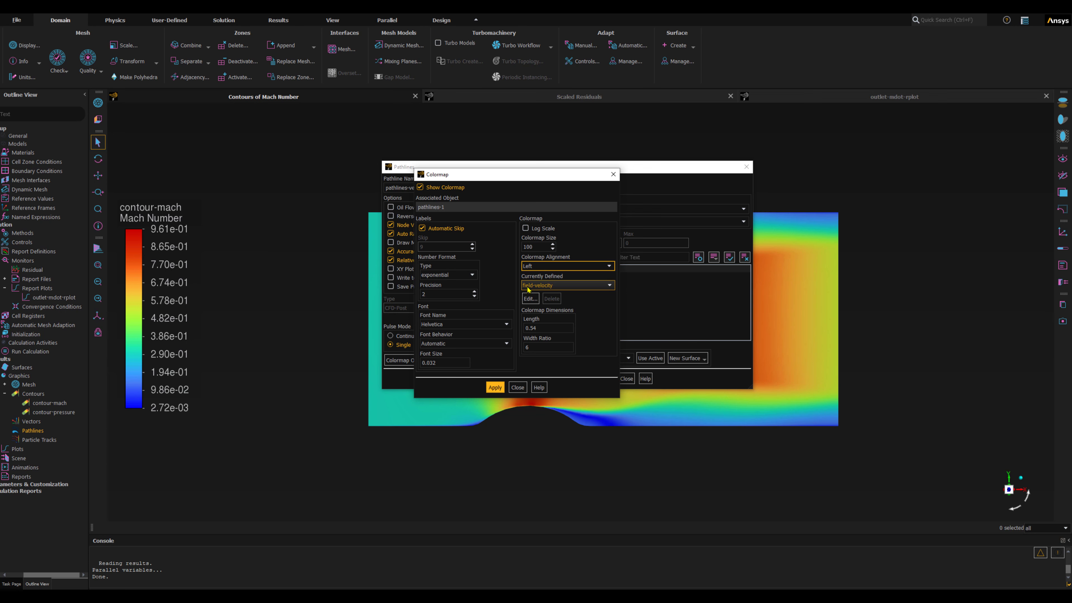
click(609, 286)
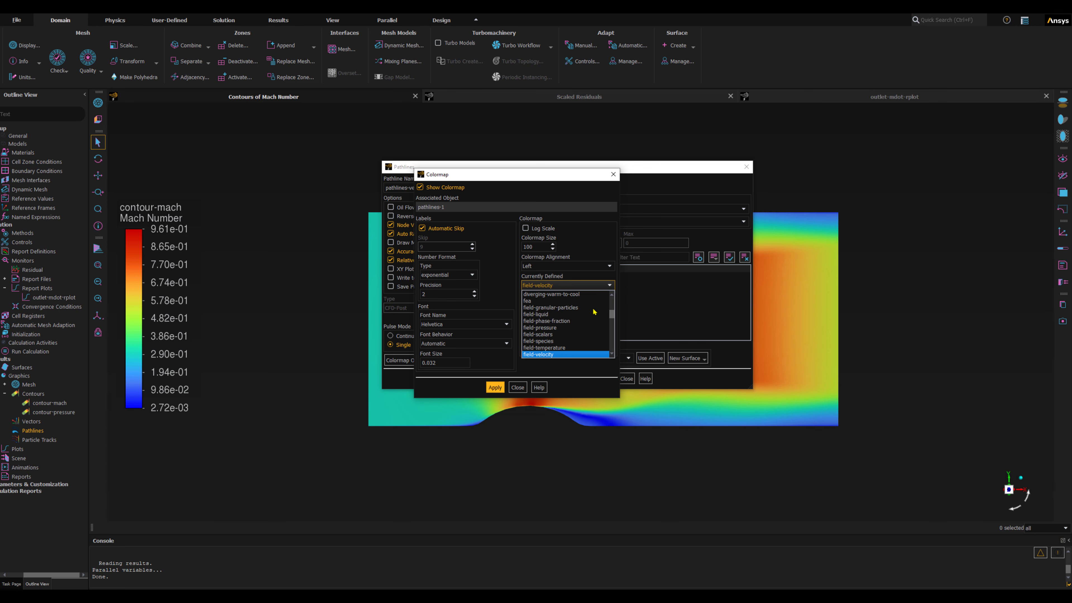
scroll(583, 338, down, 1)
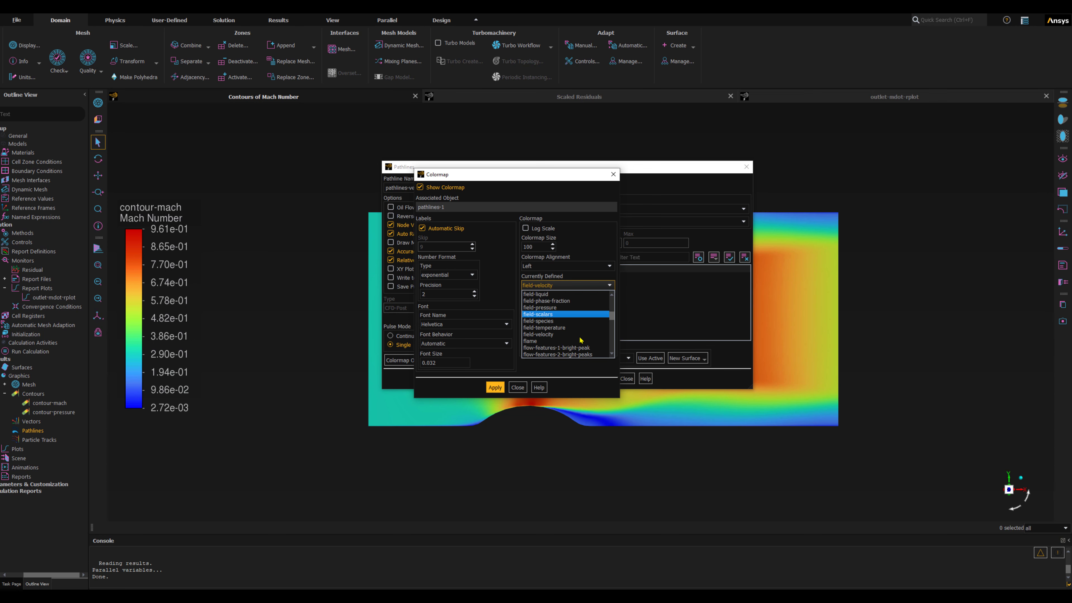
scroll(580, 340, down, 2)
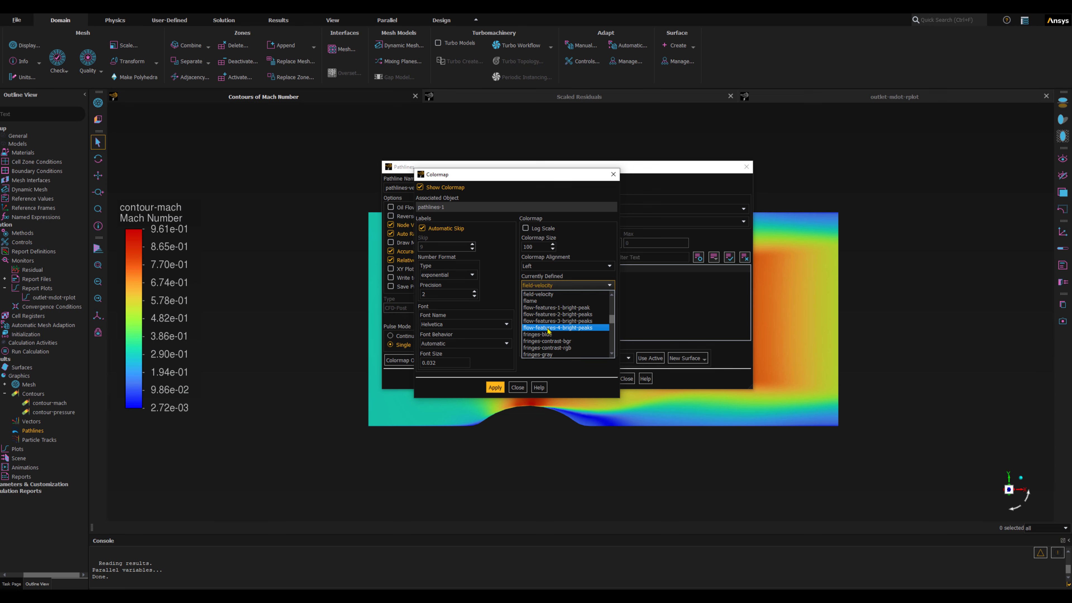
key(ctrl)
click(557, 331)
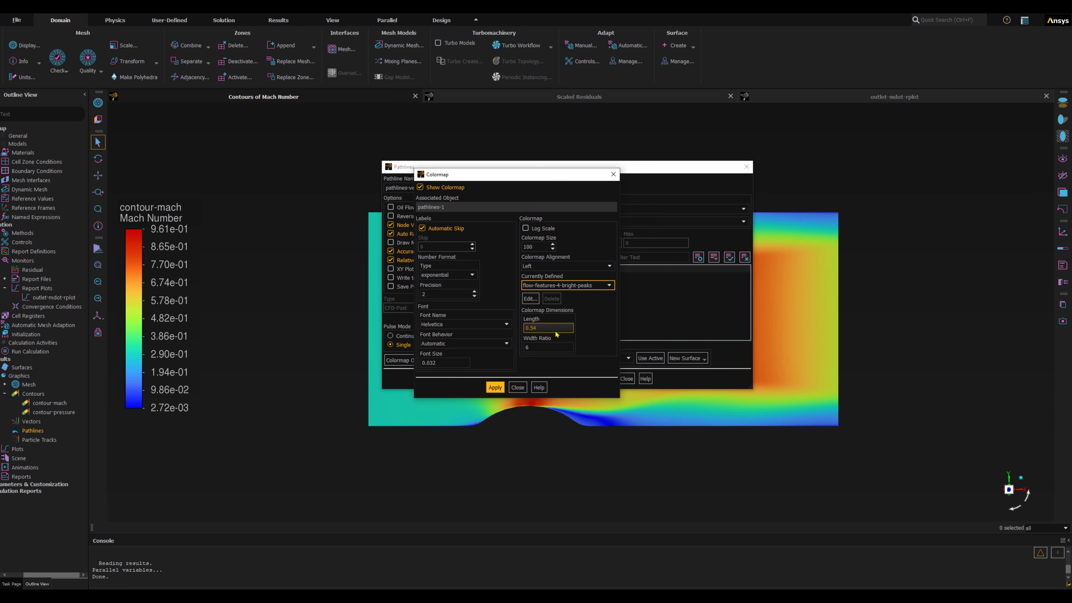
- Create a reversed version of the flow-features-4-bright-peaks colormap and apply it to the pathlines
click(533, 299)
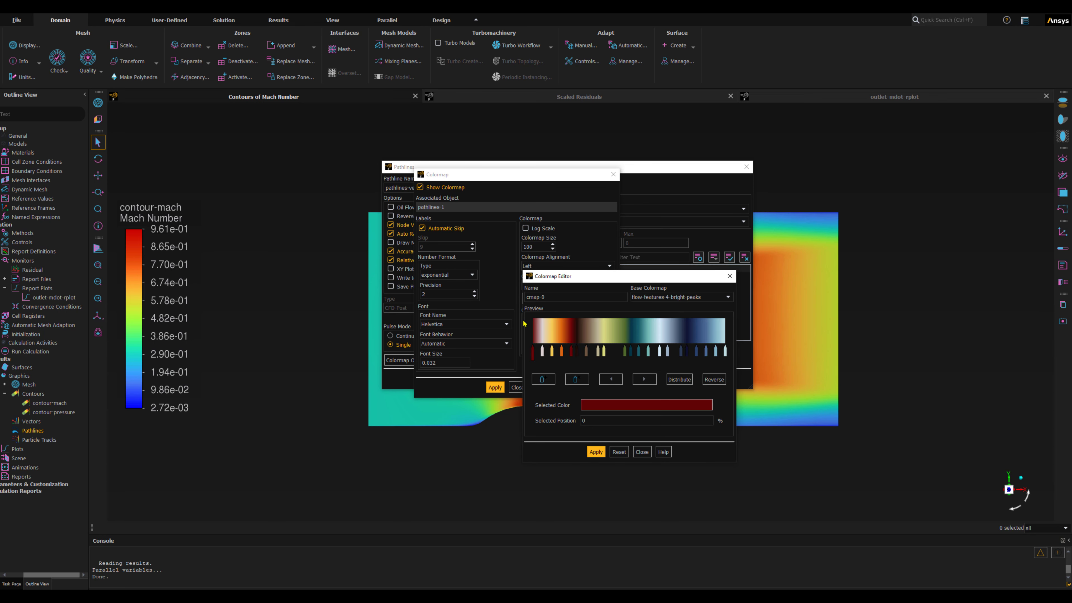
click(713, 380)
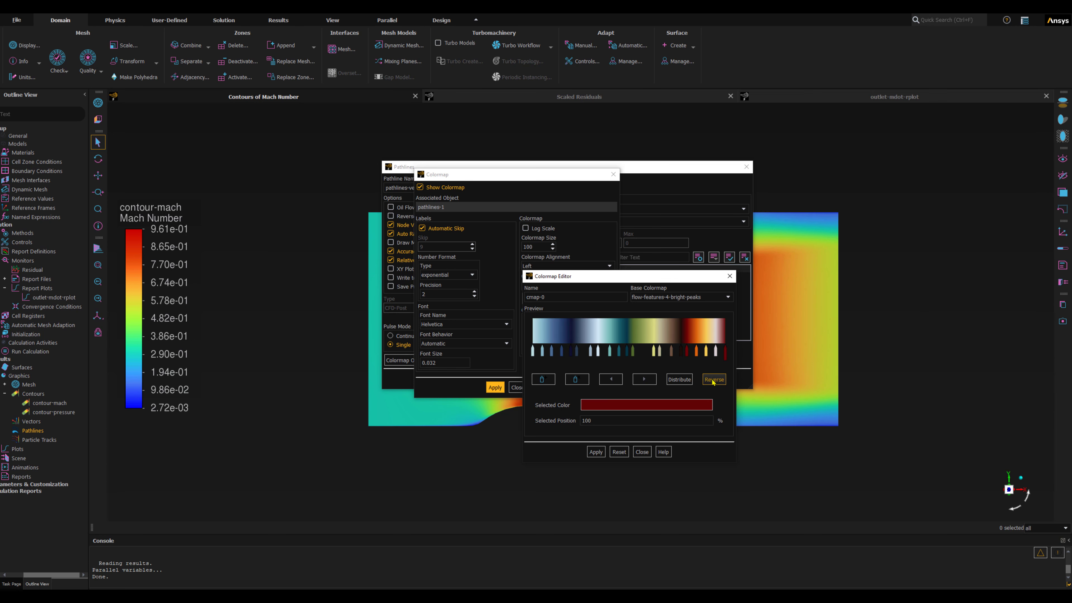
click(596, 453)
click(641, 452)
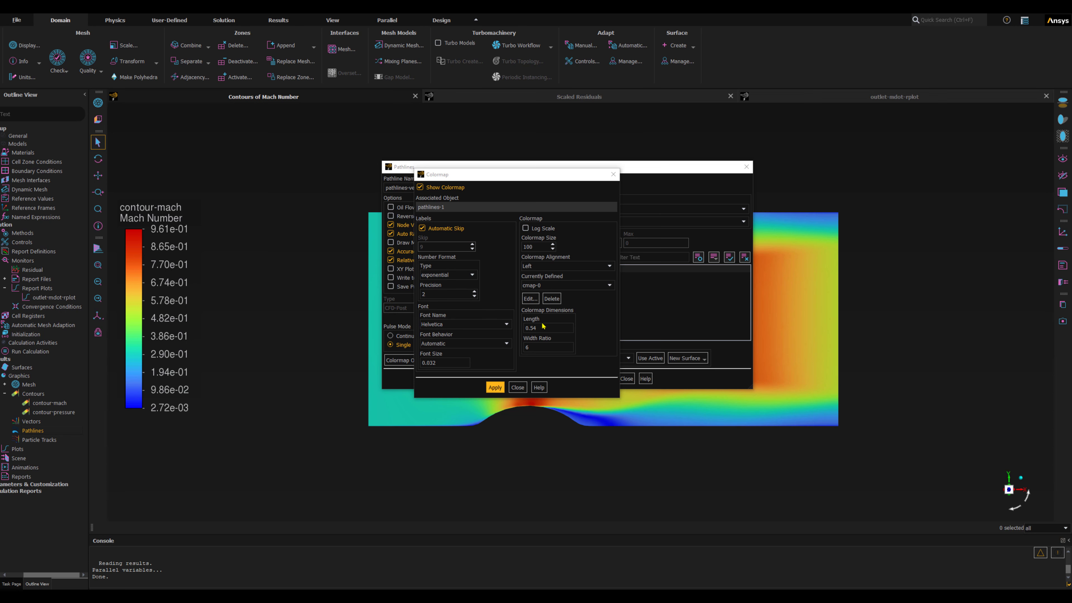
click(495, 388)
click(517, 387)
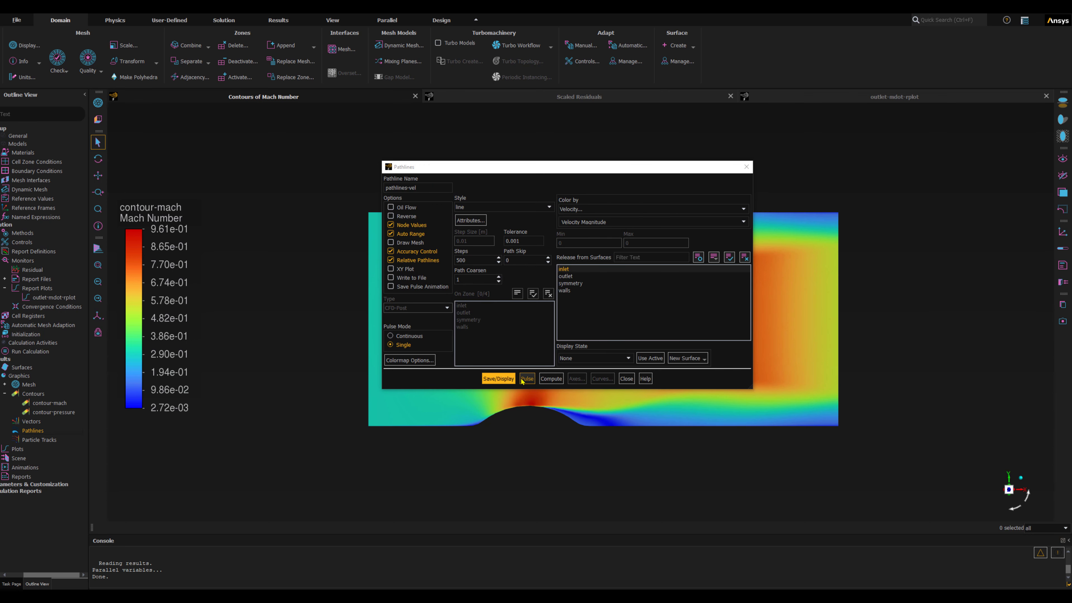
- Save and display the pathlines-vel pathlines and rotate them slightly, keeping the settings dialog clear of the plot
drag(507, 172, 272, 336)
click(263, 547)
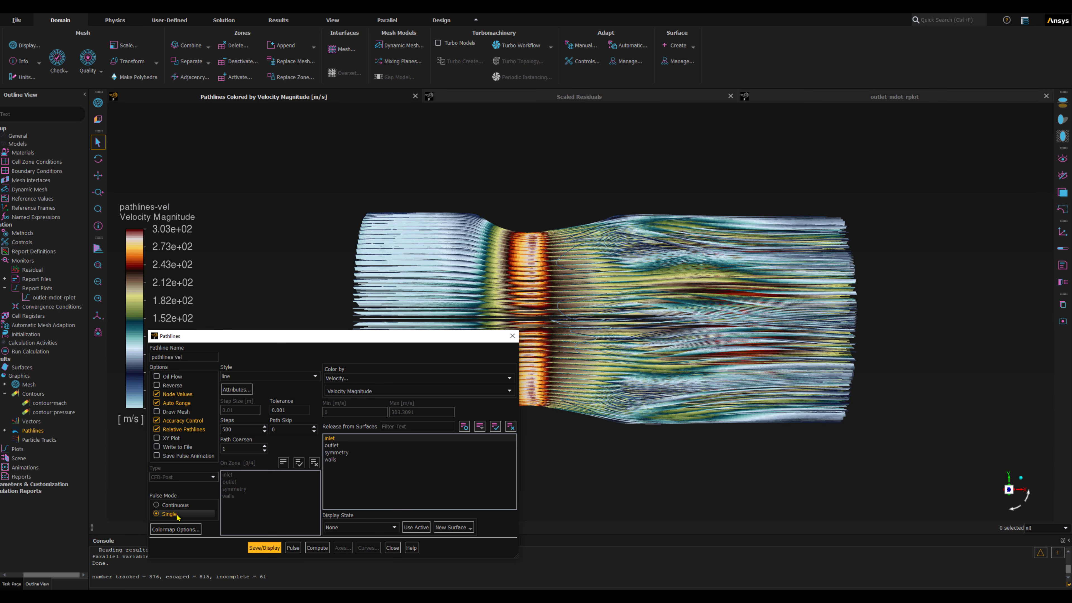
drag(274, 340, 177, 349)
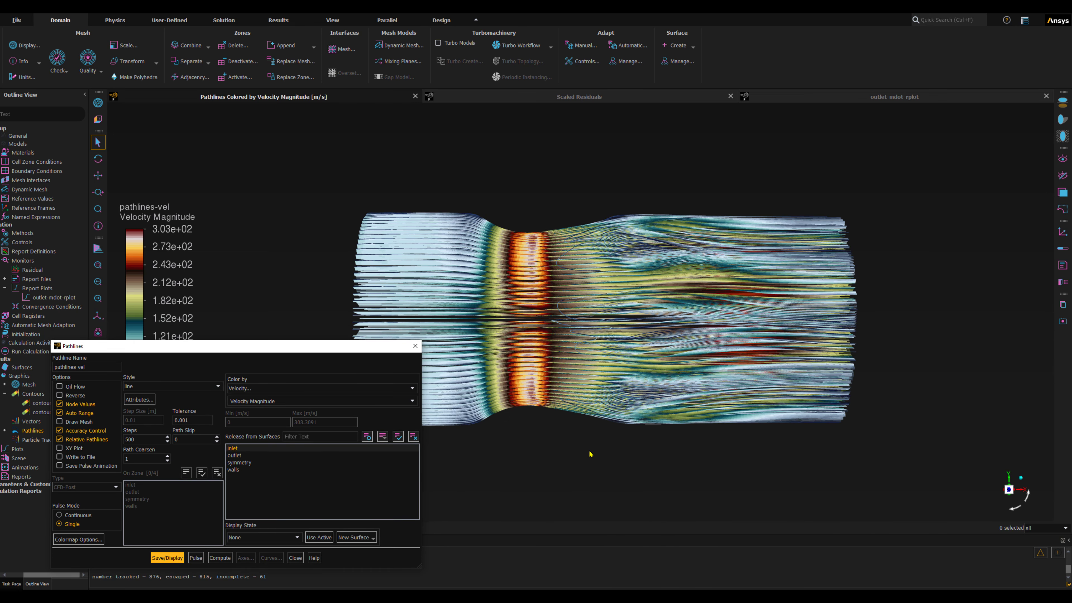
drag(515, 444, 617, 498)
drag(314, 350, 295, 341)
- Play the pathlines pulse animation in Single mode, stop it, and display the full pathlines again
click(179, 550)
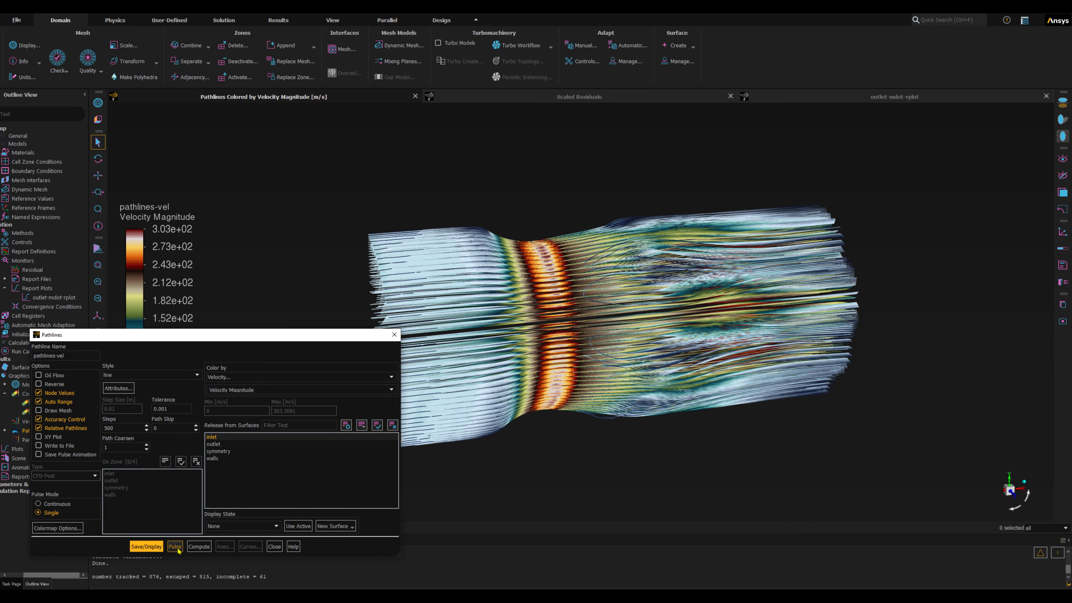
click(177, 548)
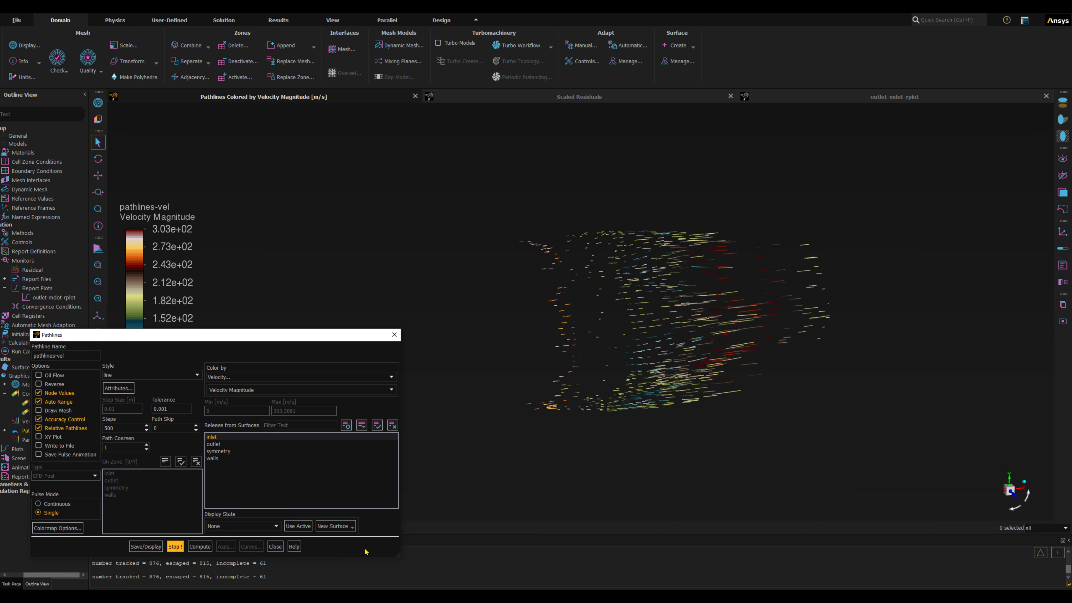
click(171, 550)
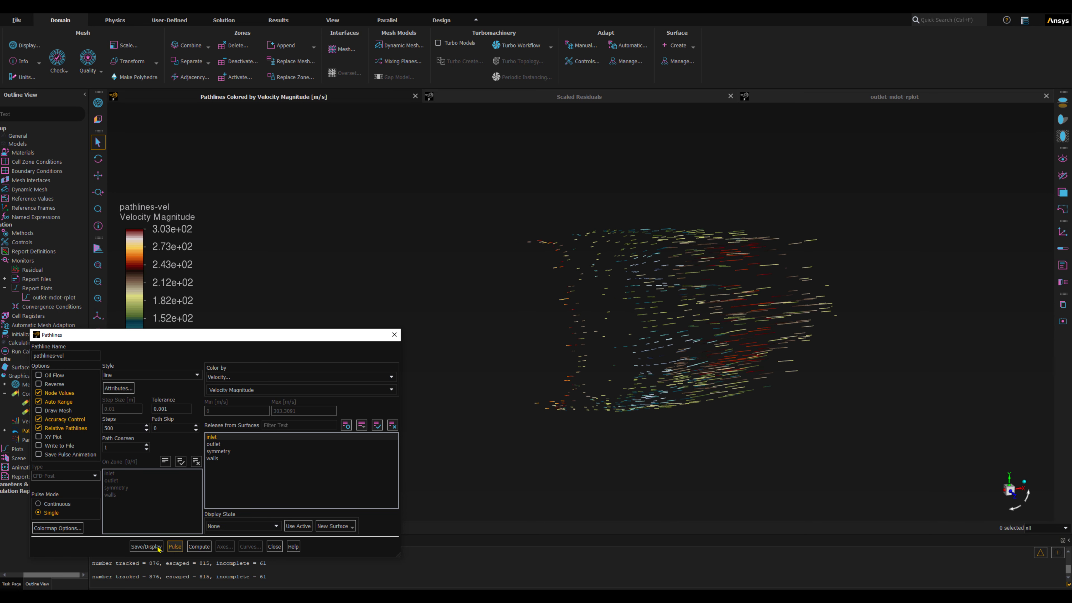
click(135, 547)
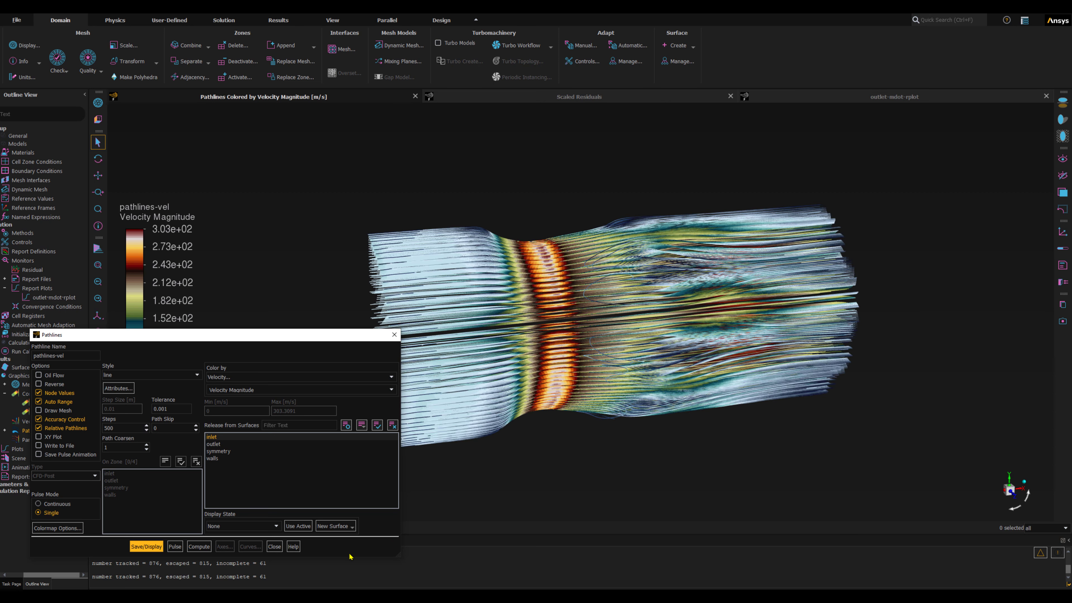
- Set the pathlines pulse mode to Continuous, keep the line style, and close the pathlines settings
click(51, 504)
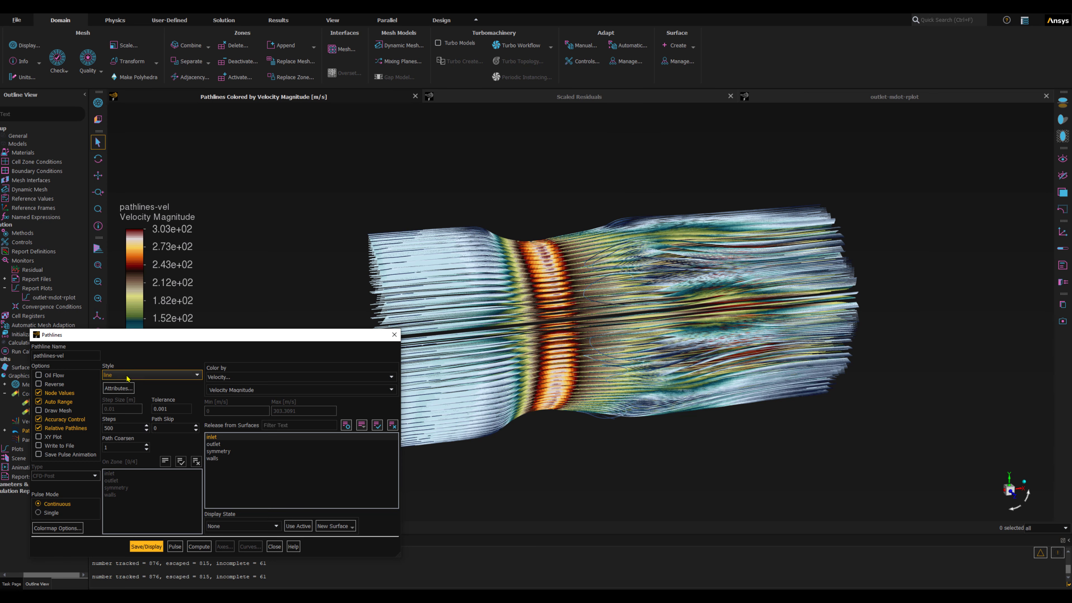
click(108, 375)
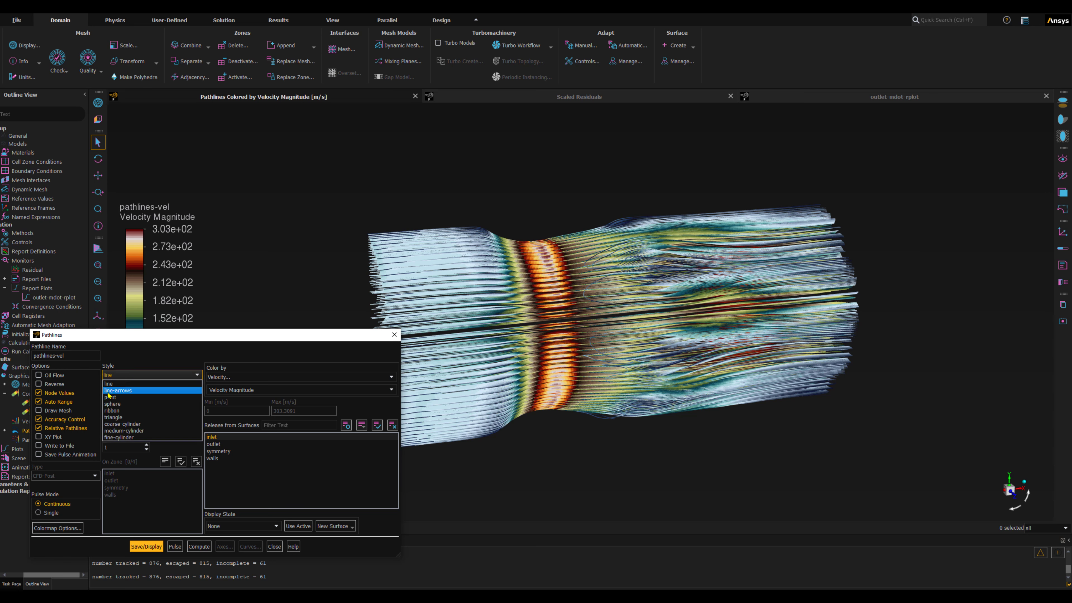
click(109, 383)
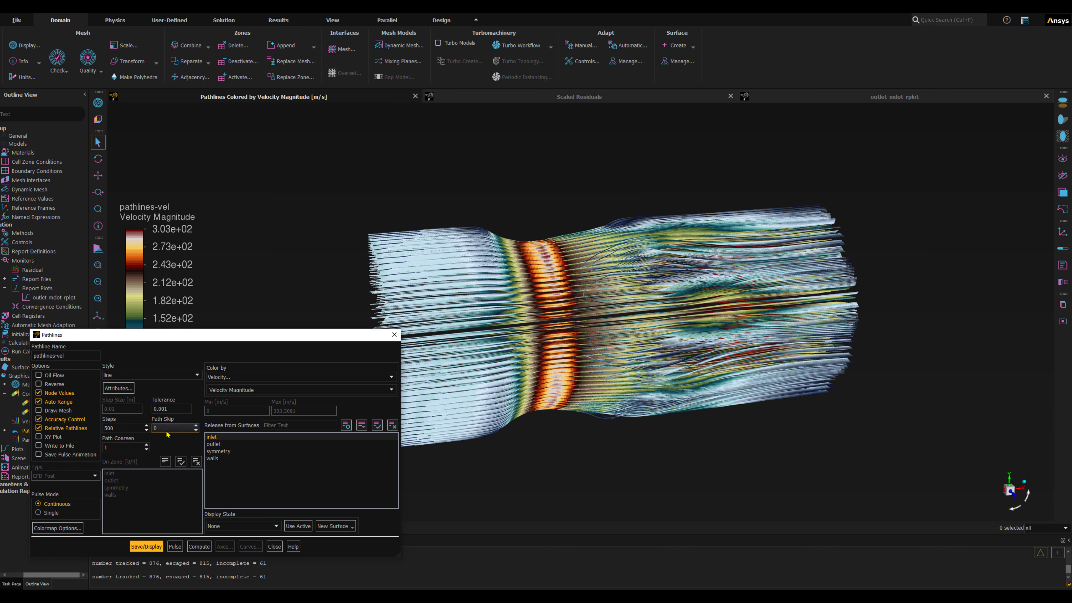
click(275, 546)
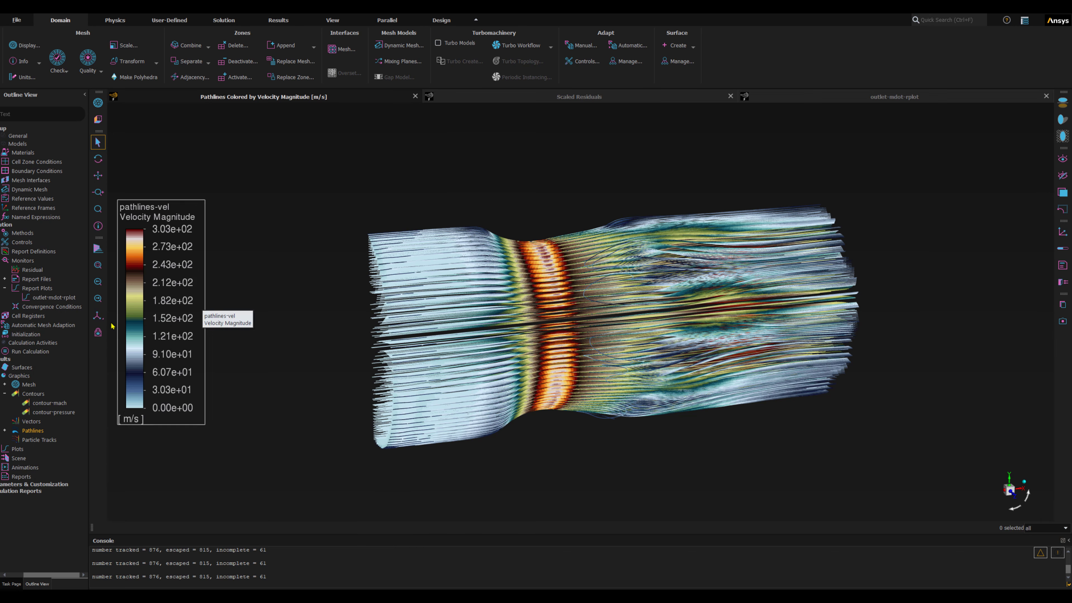
- View the velocity pathlines in an enlarged isometric orientation
click(98, 316)
click(111, 330)
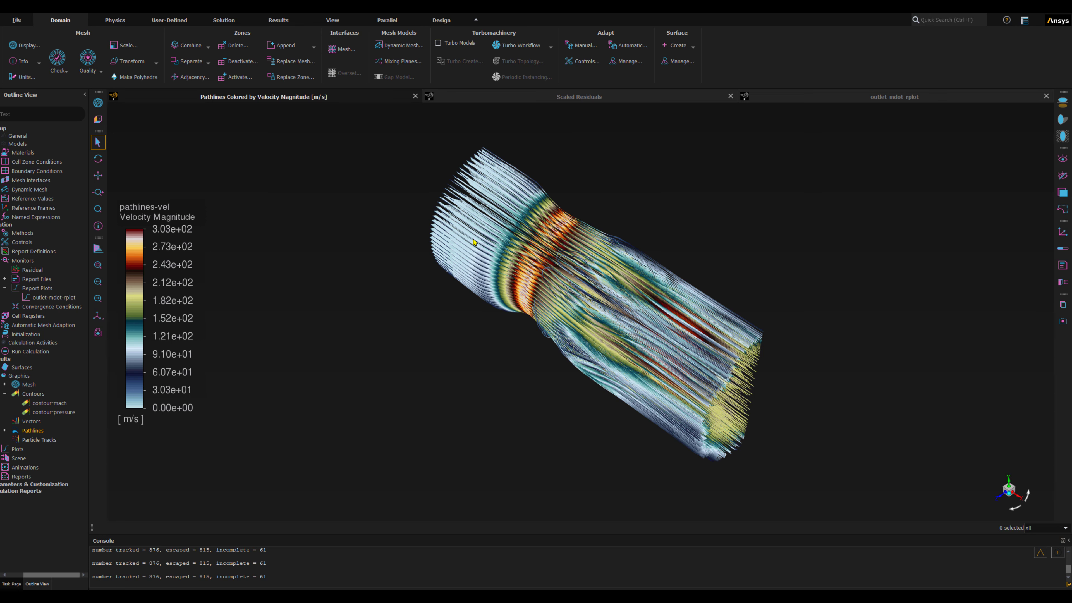
scroll(473, 242, up, 2)
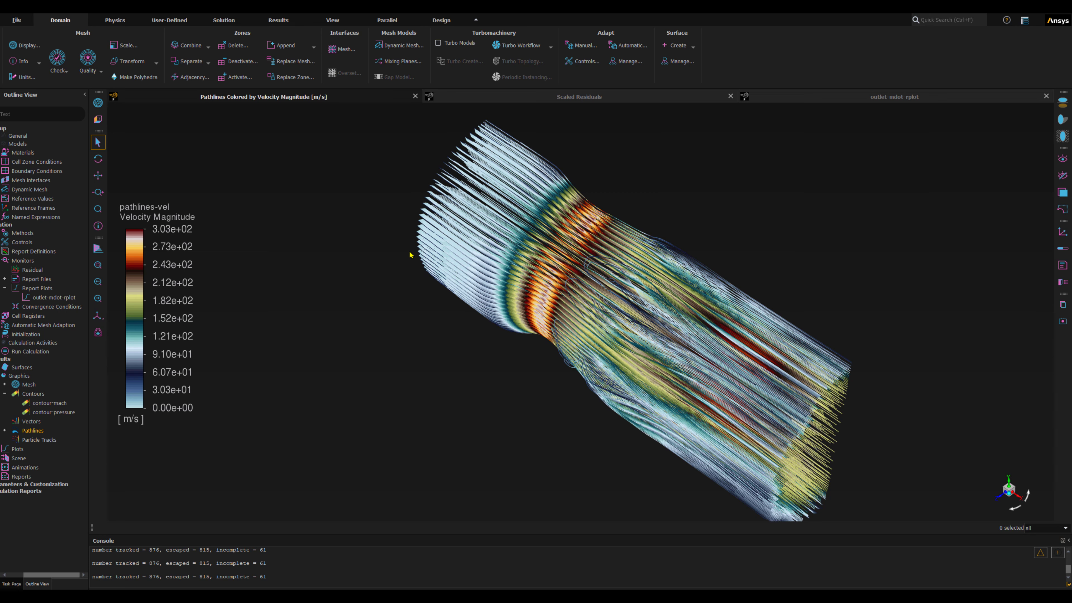